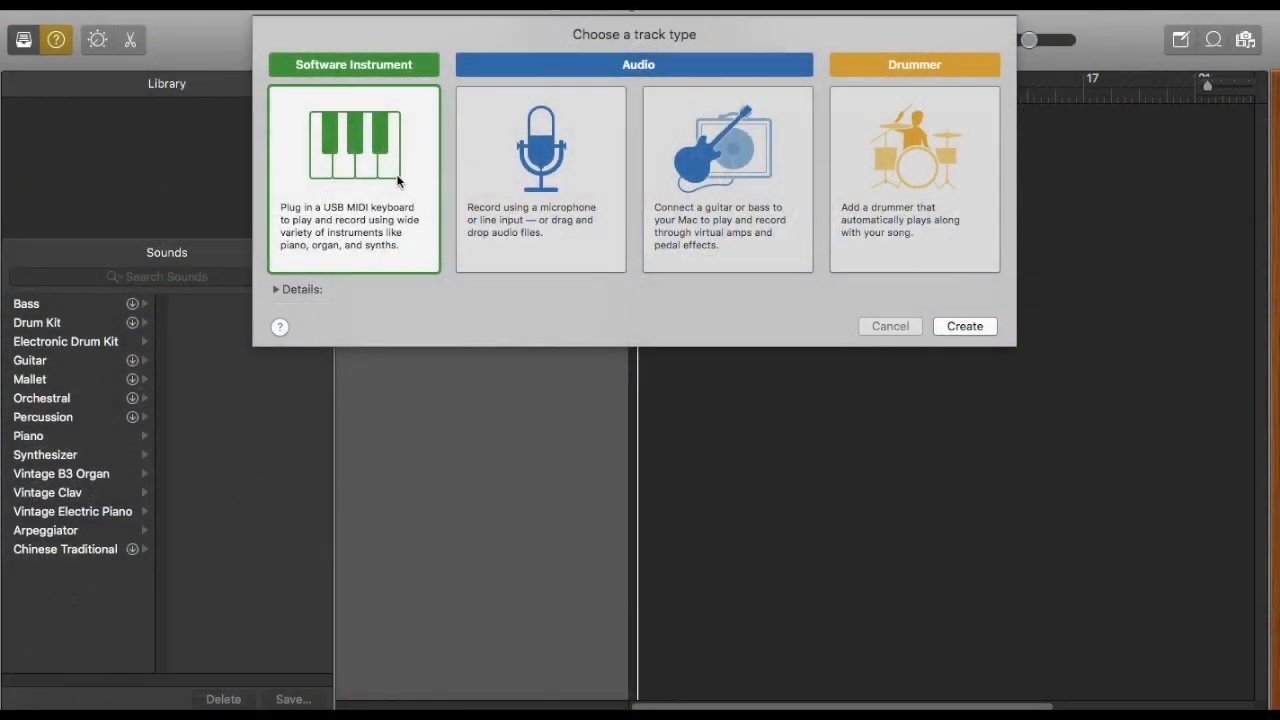
# Create a software instrument track and assign it the Event Horizon patch from the Synthesizer sounds' Soundscape category
pyautogui.click(960, 326)
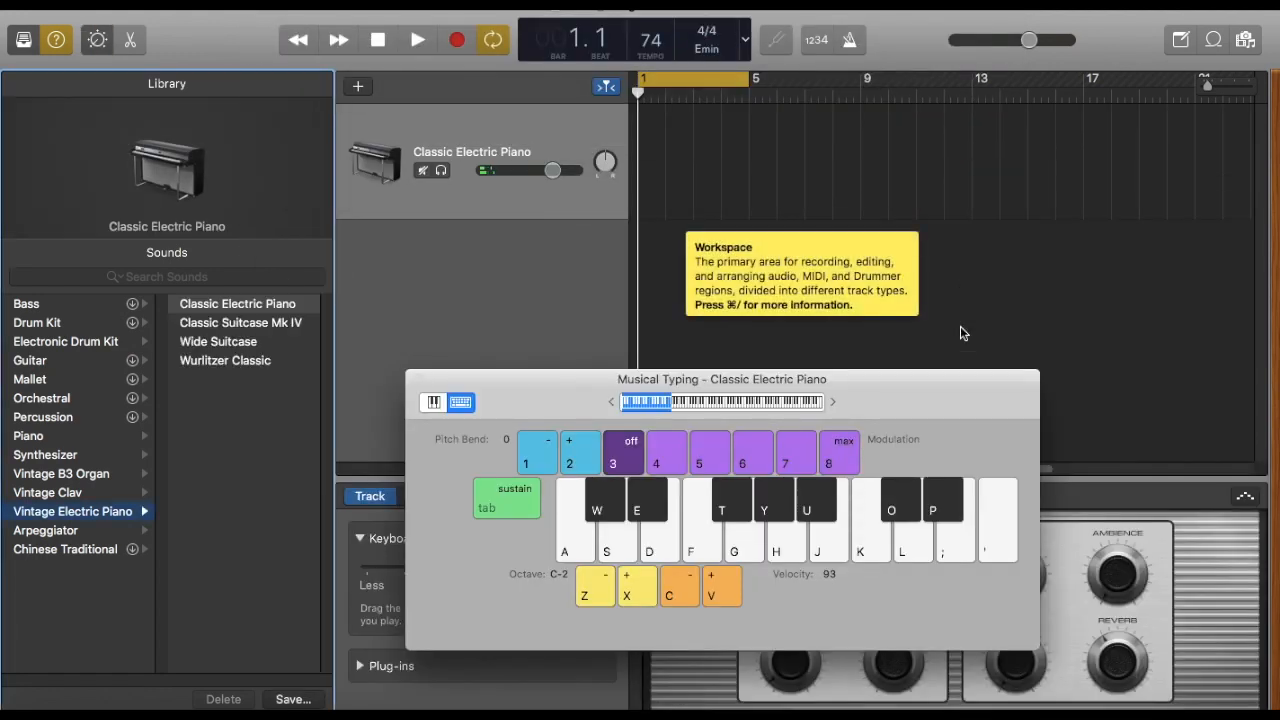
pyautogui.click(462, 131)
pyautogui.moveTo(462, 131)
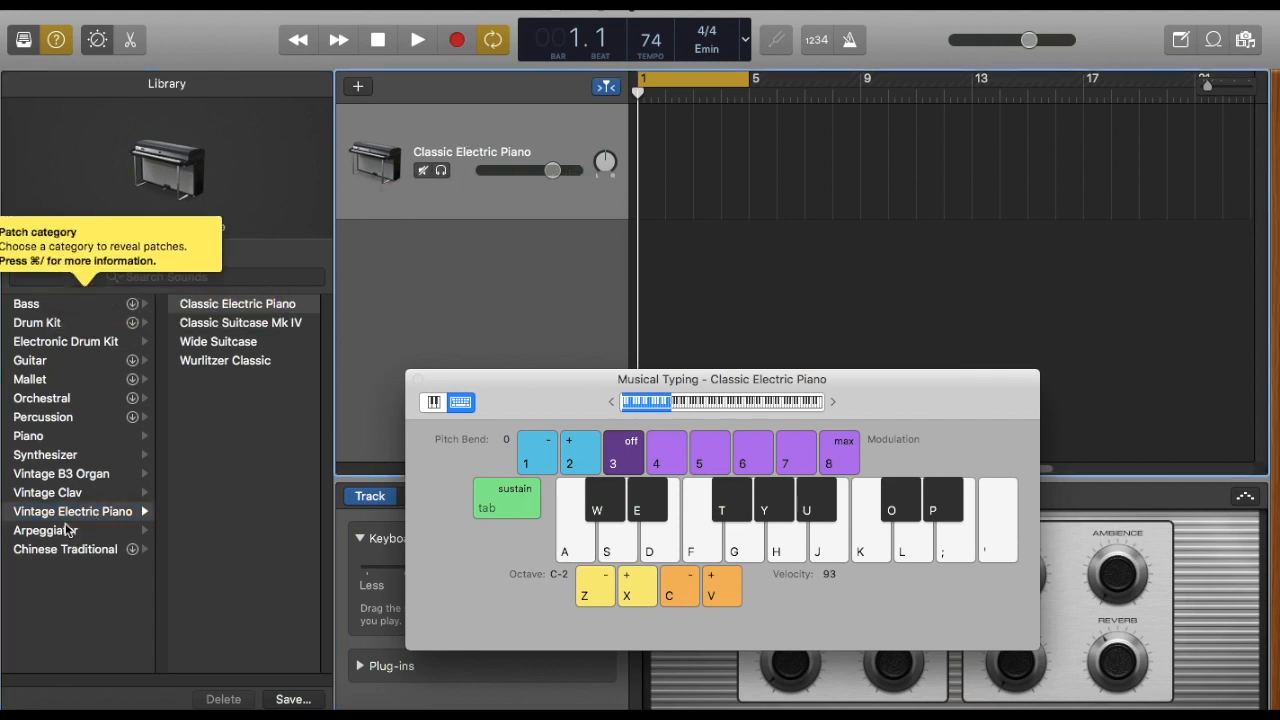
pyautogui.click(104, 457)
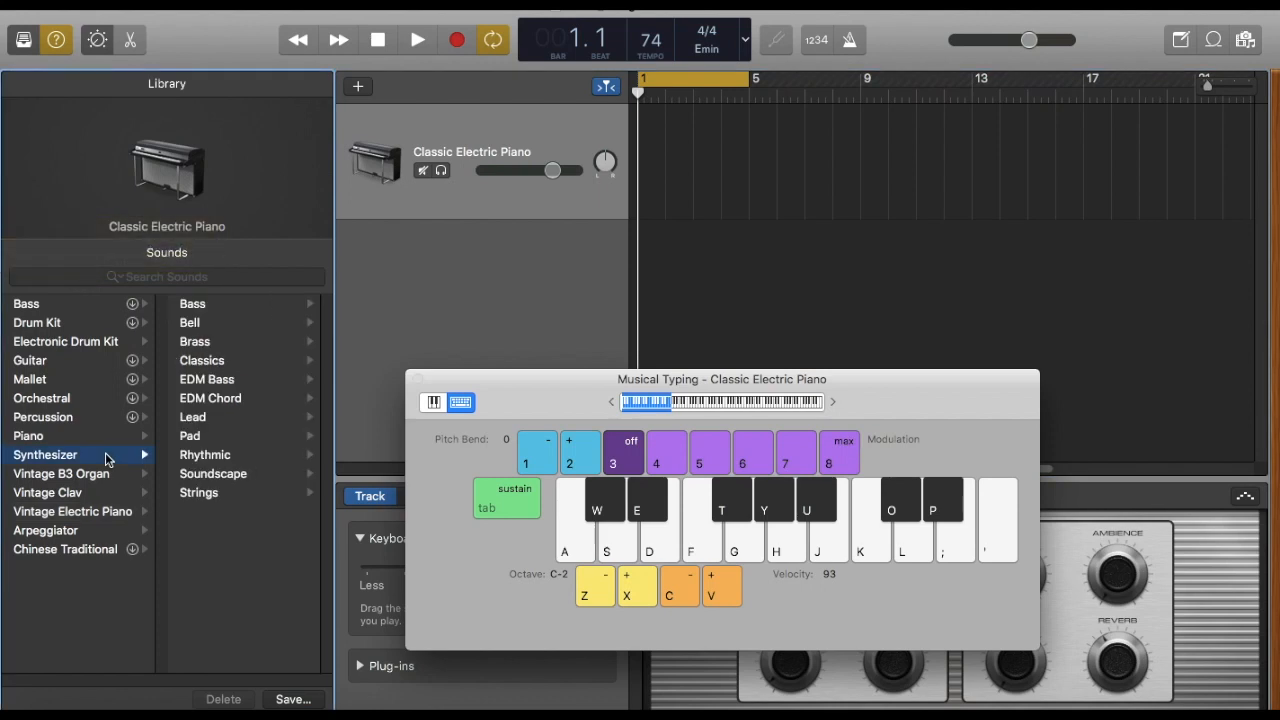
pyautogui.click(187, 474)
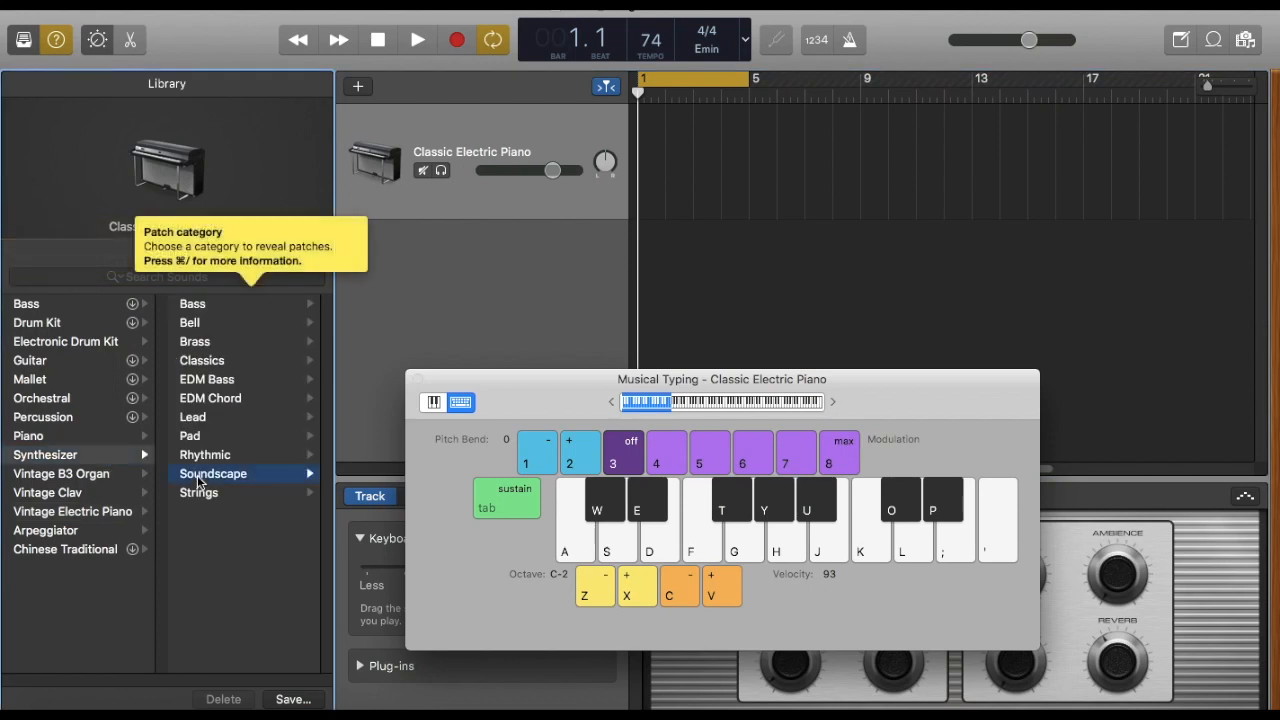
pyautogui.click(241, 306)
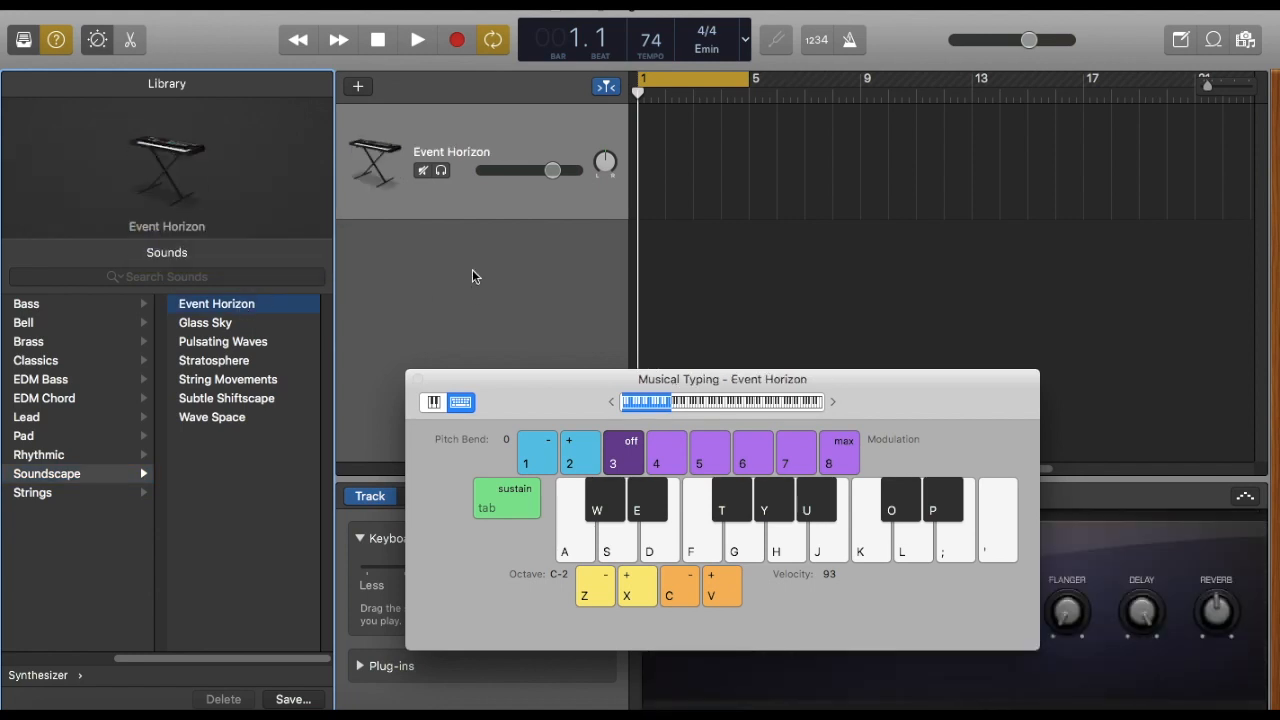
# Lower the Event Horizon track's volume, switch Musical Typing to the piano keyboard view and try out several notes
pyautogui.moveTo(561, 168); pyautogui.dragTo(555, 169)
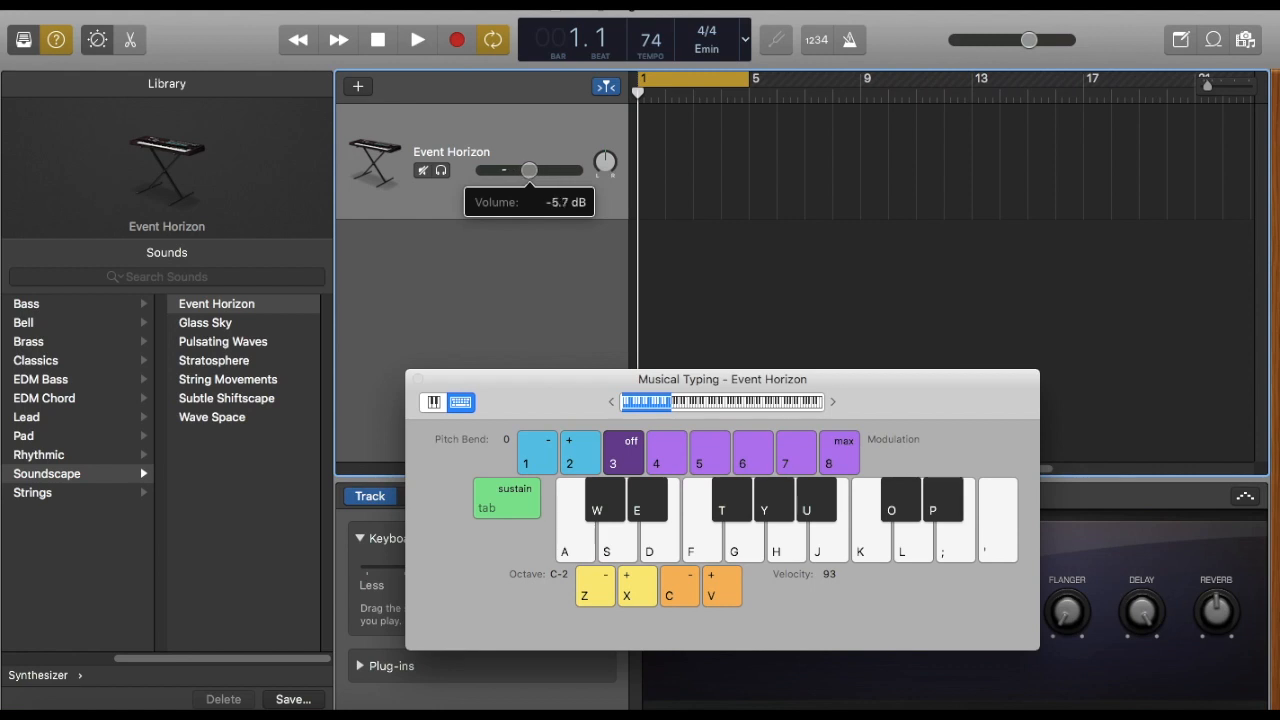
pyautogui.click(433, 403)
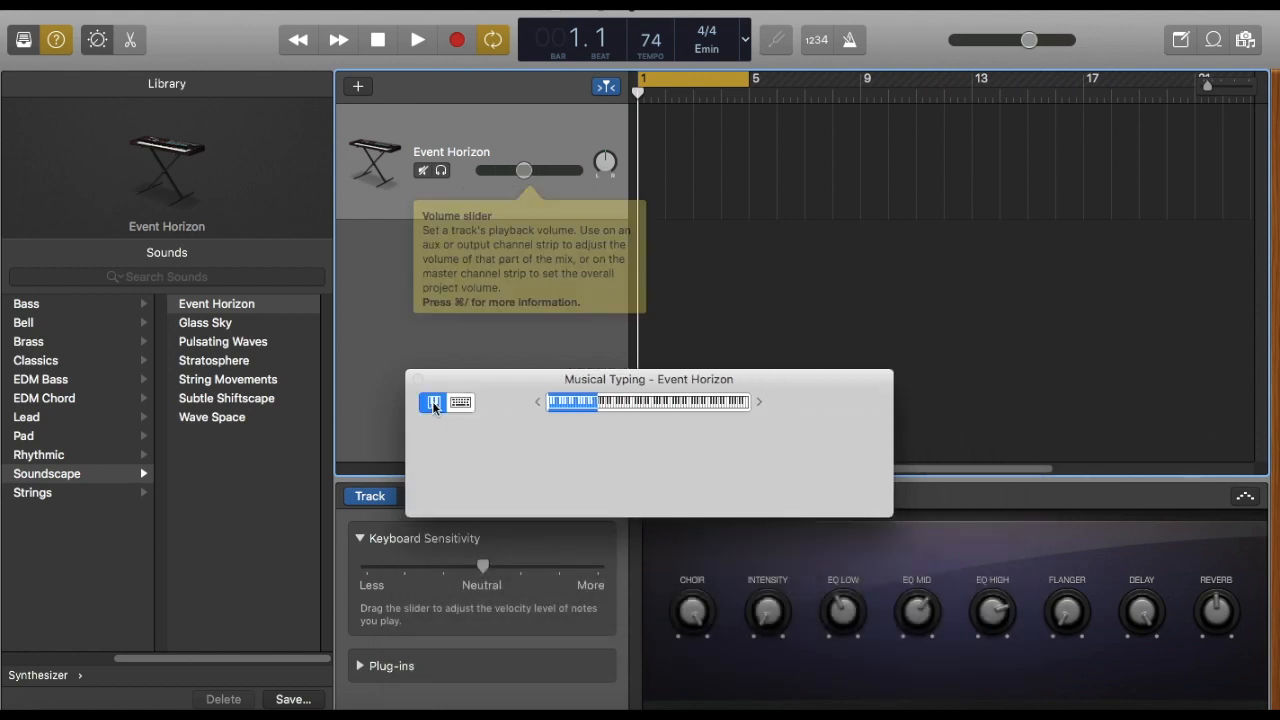
pyautogui.click(606, 462)
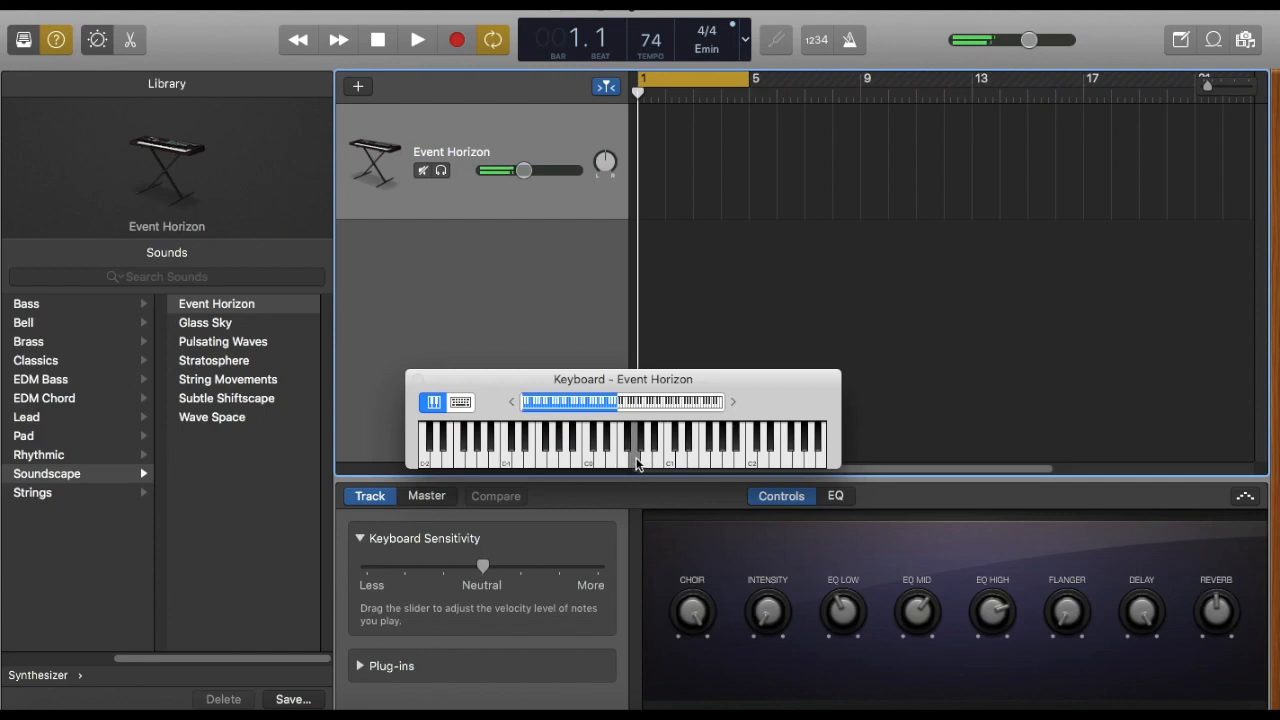
pyautogui.click(686, 466)
pyautogui.moveTo(587, 464); pyautogui.dragTo(631, 463)
# Set the project tempo to 66 and raise the track volume to about -1.8 dB, testing low notes on the keyboard
pyautogui.moveTo(640, 52); pyautogui.dragTo(640, 62)
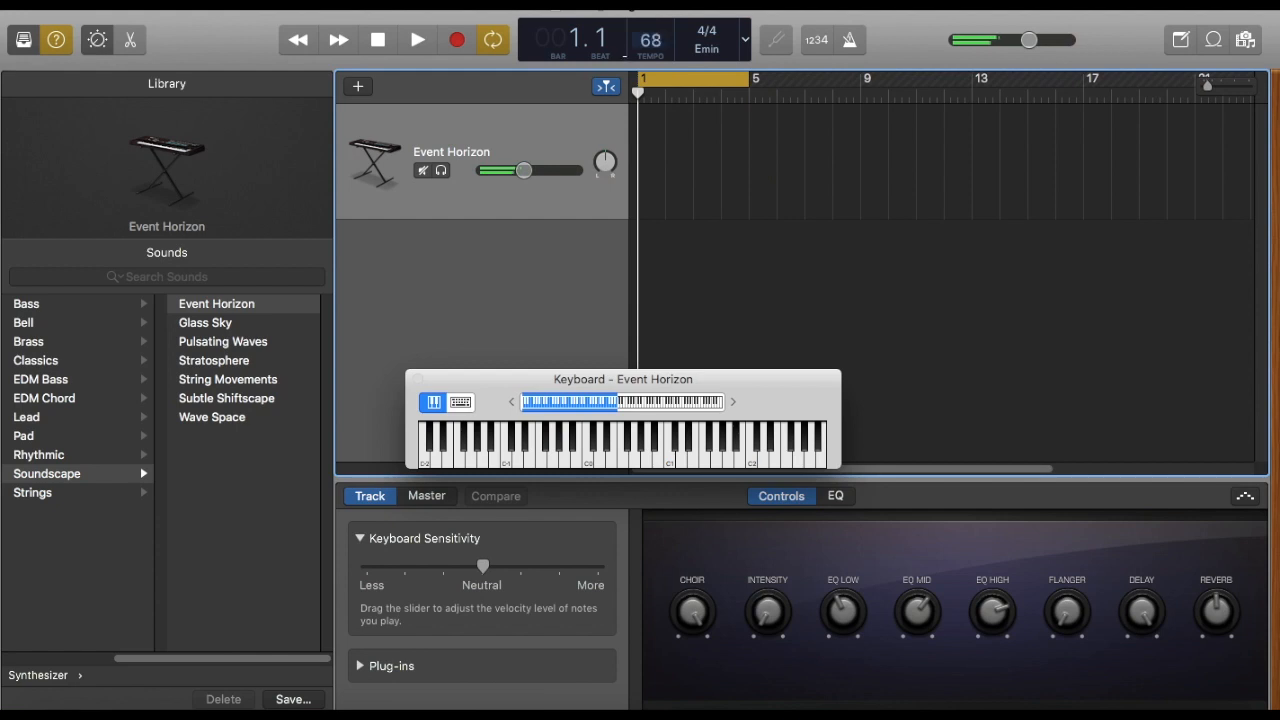
pyautogui.click(556, 464)
pyautogui.moveTo(524, 170); pyautogui.dragTo(534, 170)
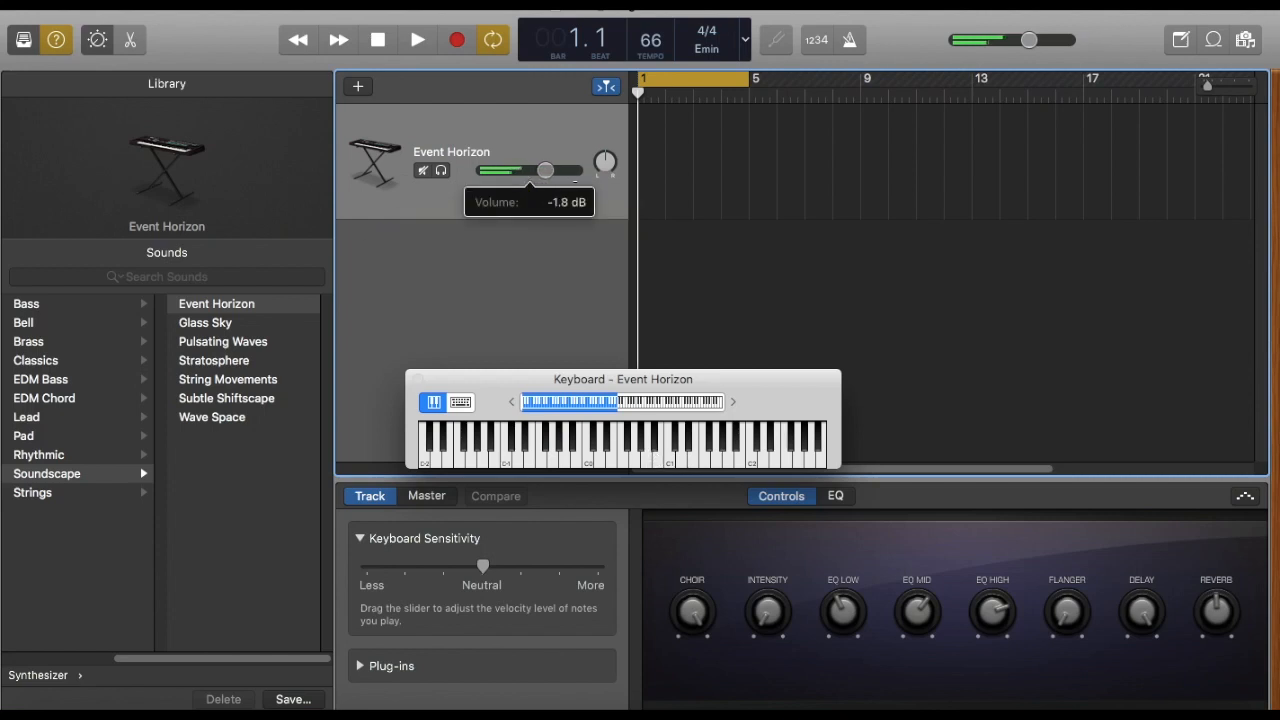
pyautogui.click(538, 458)
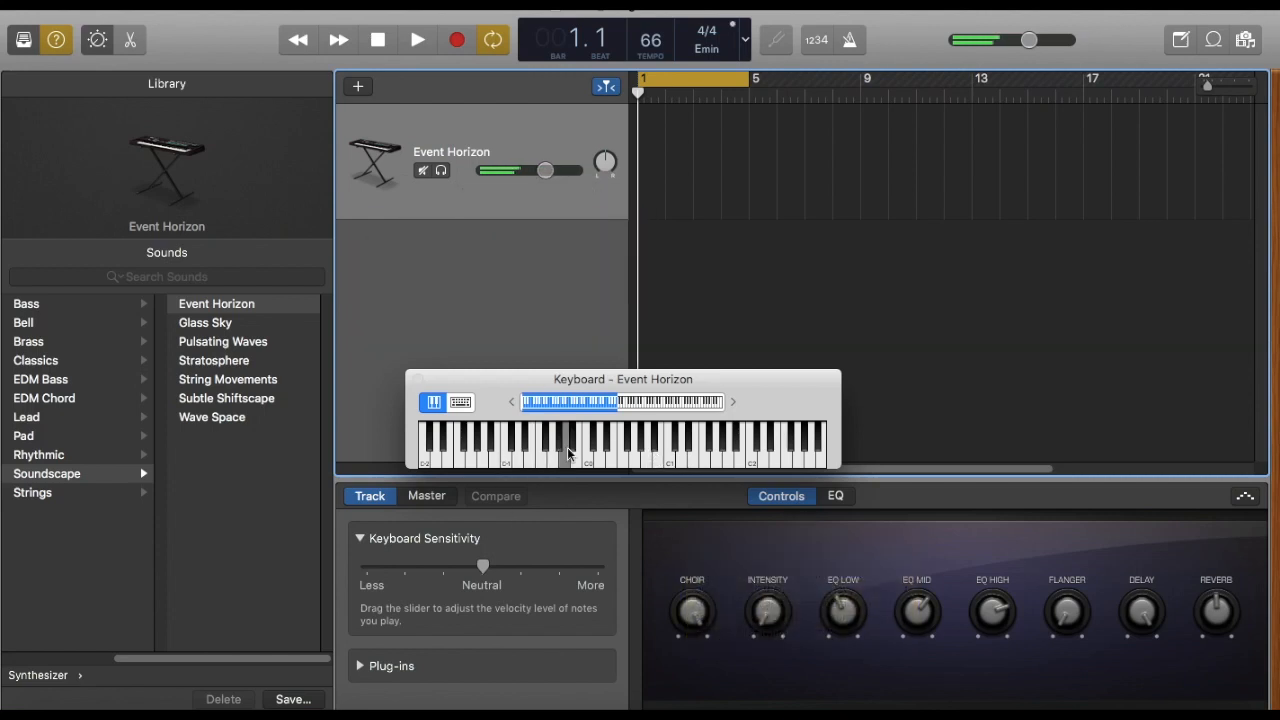
# Shift the on-screen keyboard to the highest octaves and lower the track volume while testing notes
pyautogui.click(662, 404)
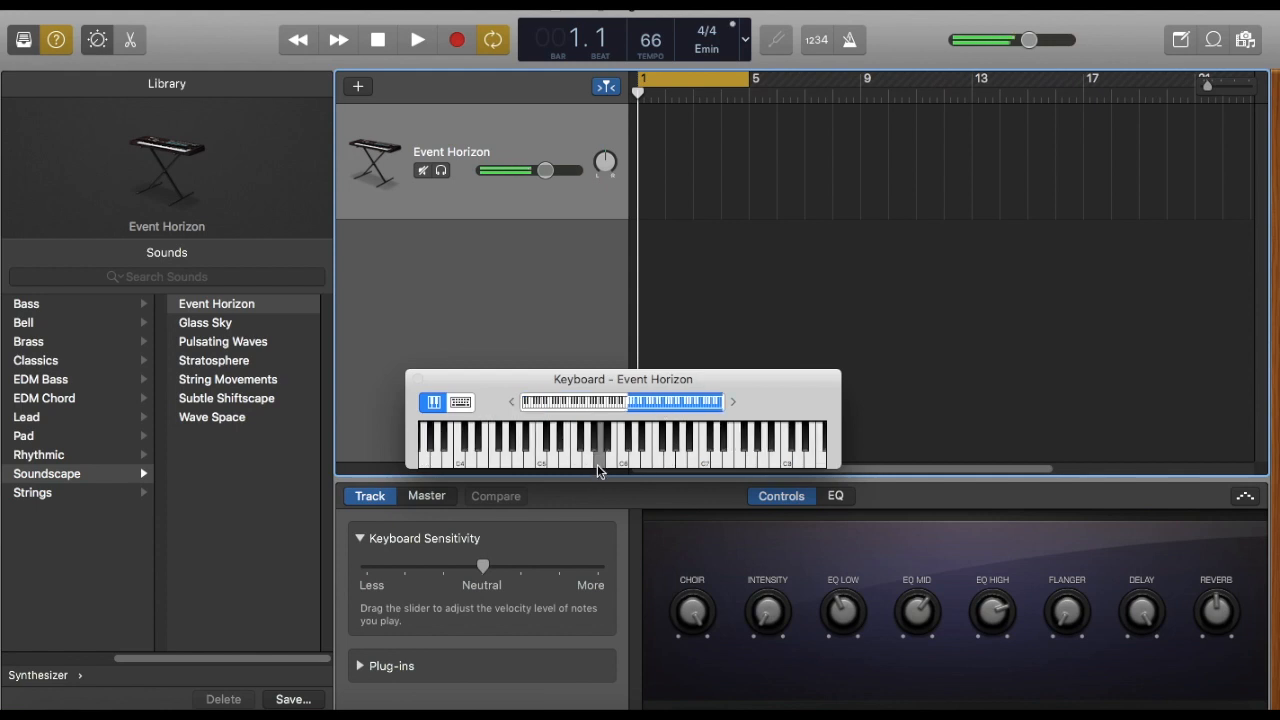
pyautogui.click(733, 401)
pyautogui.click(645, 458)
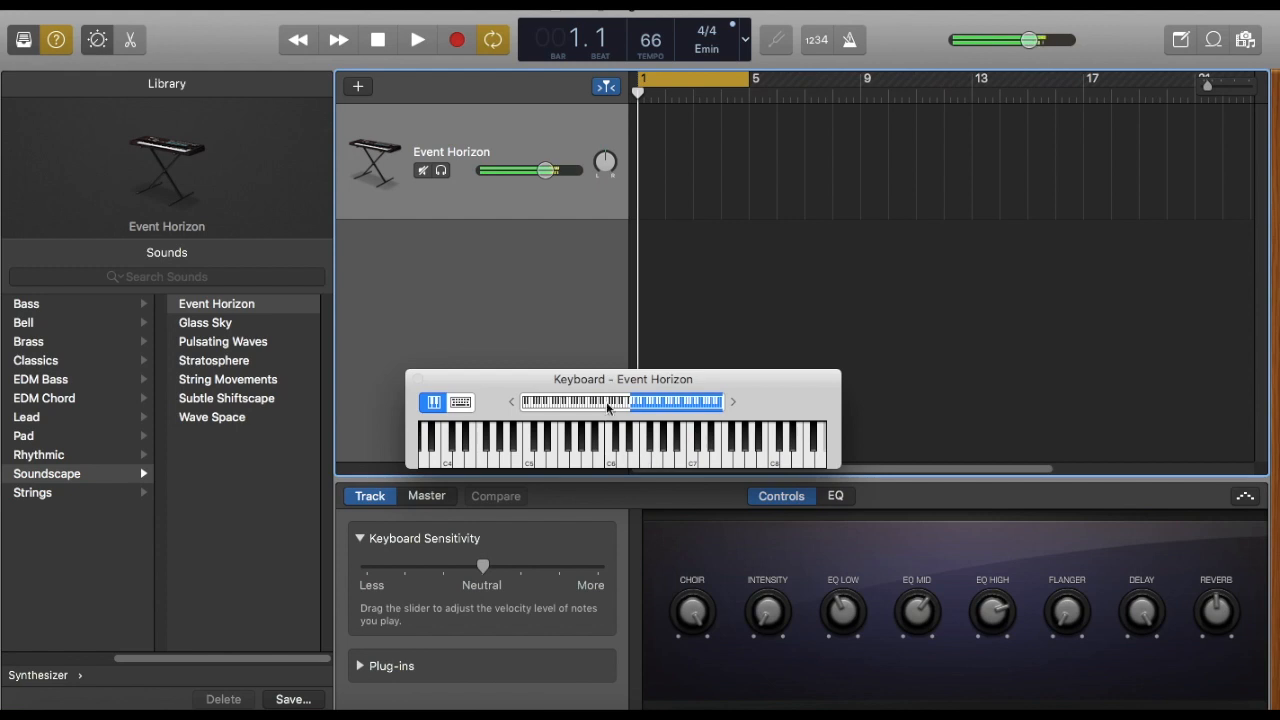
pyautogui.moveTo(546, 170); pyautogui.dragTo(537, 170)
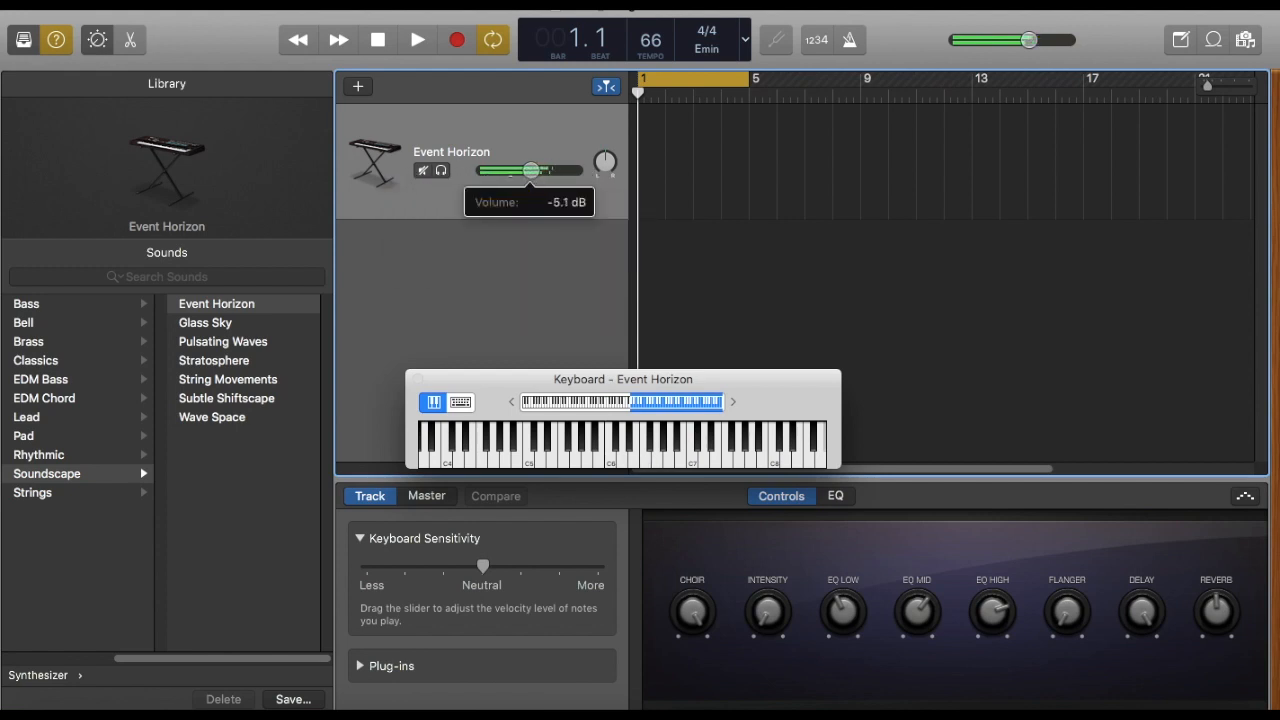
pyautogui.click(558, 462)
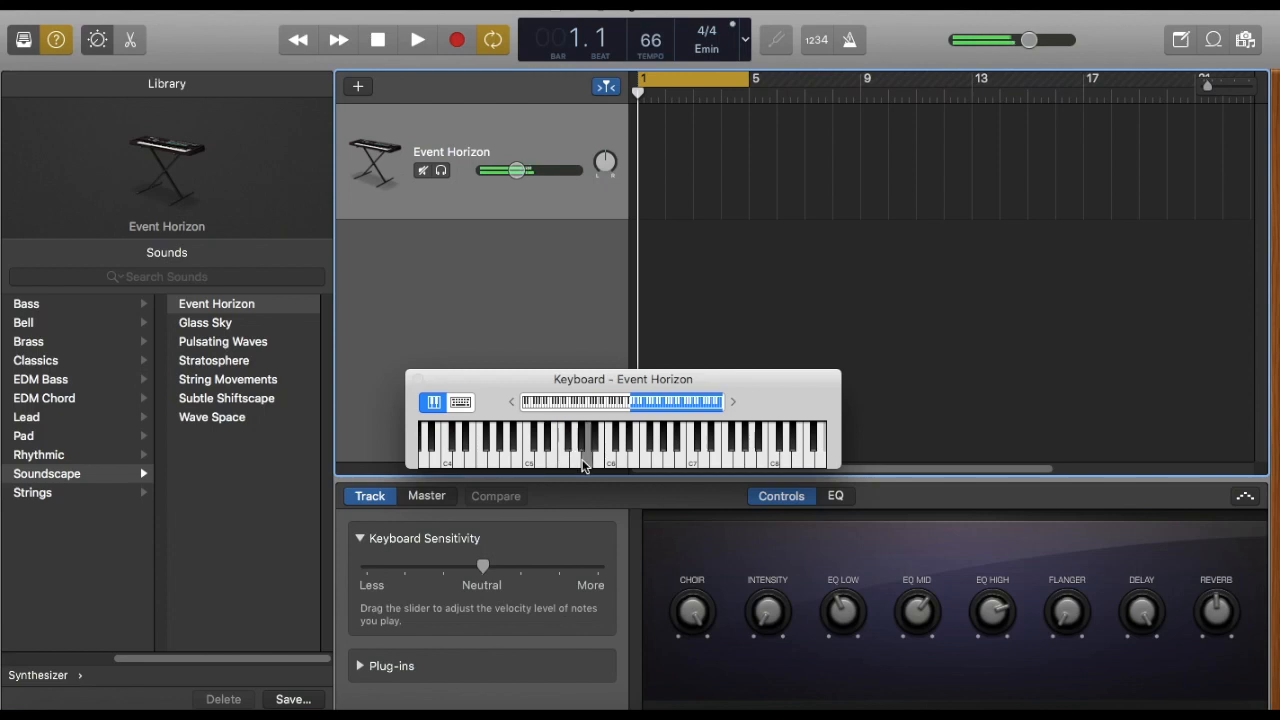
# Record a melody on the Event Horizon track over the four-bar cycle area by sweeping across the on-screen keyboard
pyautogui.click(461, 42)
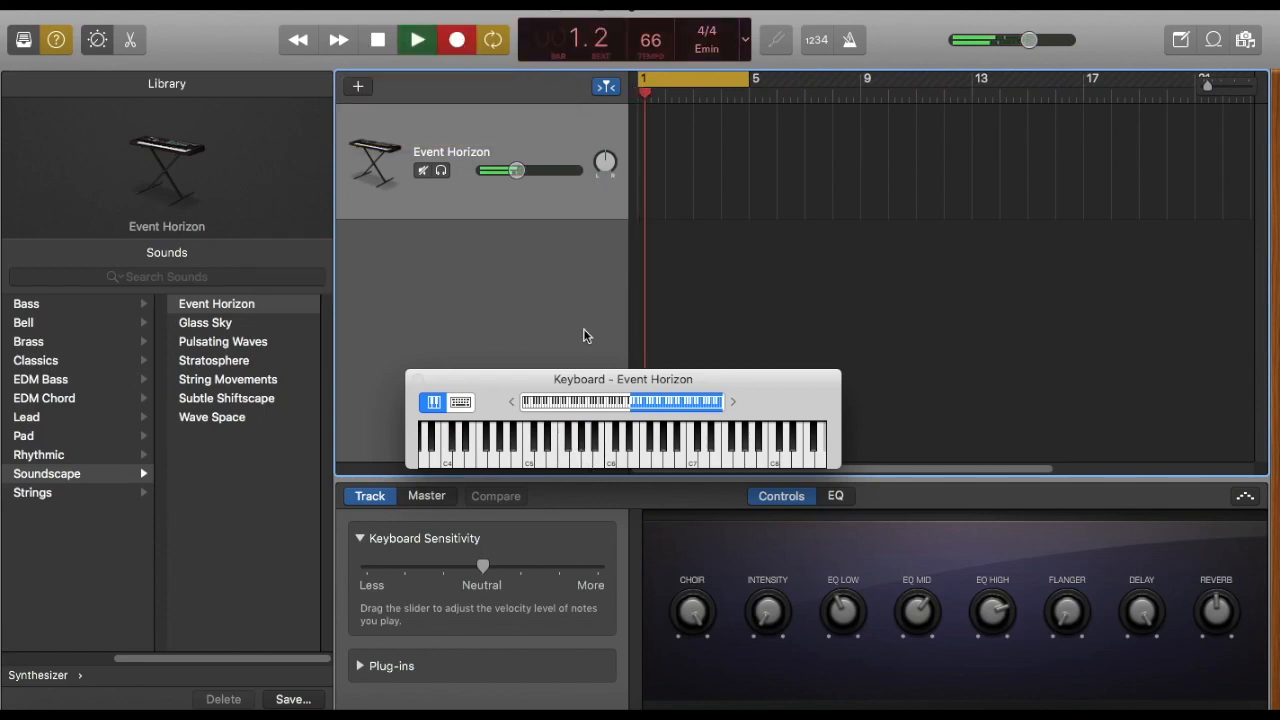
pyautogui.click(496, 457)
pyautogui.moveTo(501, 458)
pyautogui.mouseDown()
pyautogui.moveTo(536, 461)
pyautogui.moveTo(462, 464)
pyautogui.moveTo(463, 413)
pyautogui.moveTo(481, 447)
pyautogui.moveTo(572, 455)
pyautogui.moveTo(578, 440)
pyautogui.moveTo(526, 451)
pyautogui.moveTo(566, 461)
pyautogui.mouseUp()
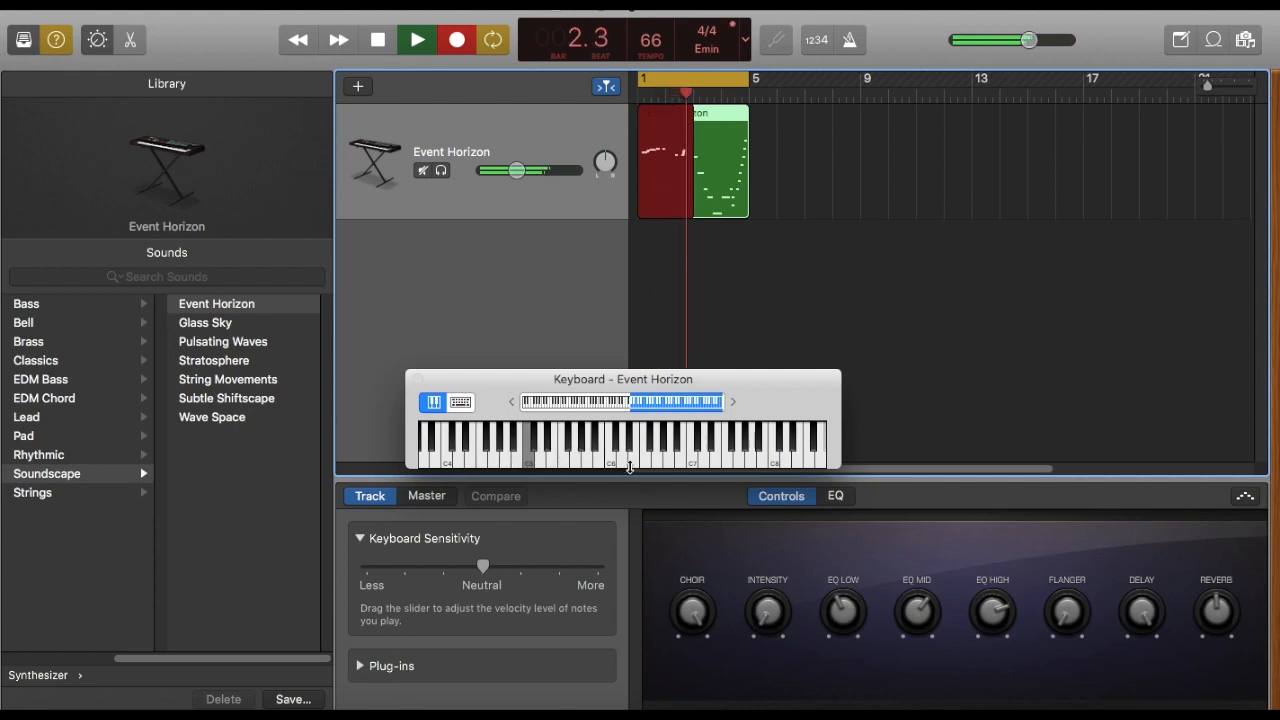
pyautogui.click(738, 461)
pyautogui.moveTo(738, 461); pyautogui.dragTo(756, 463)
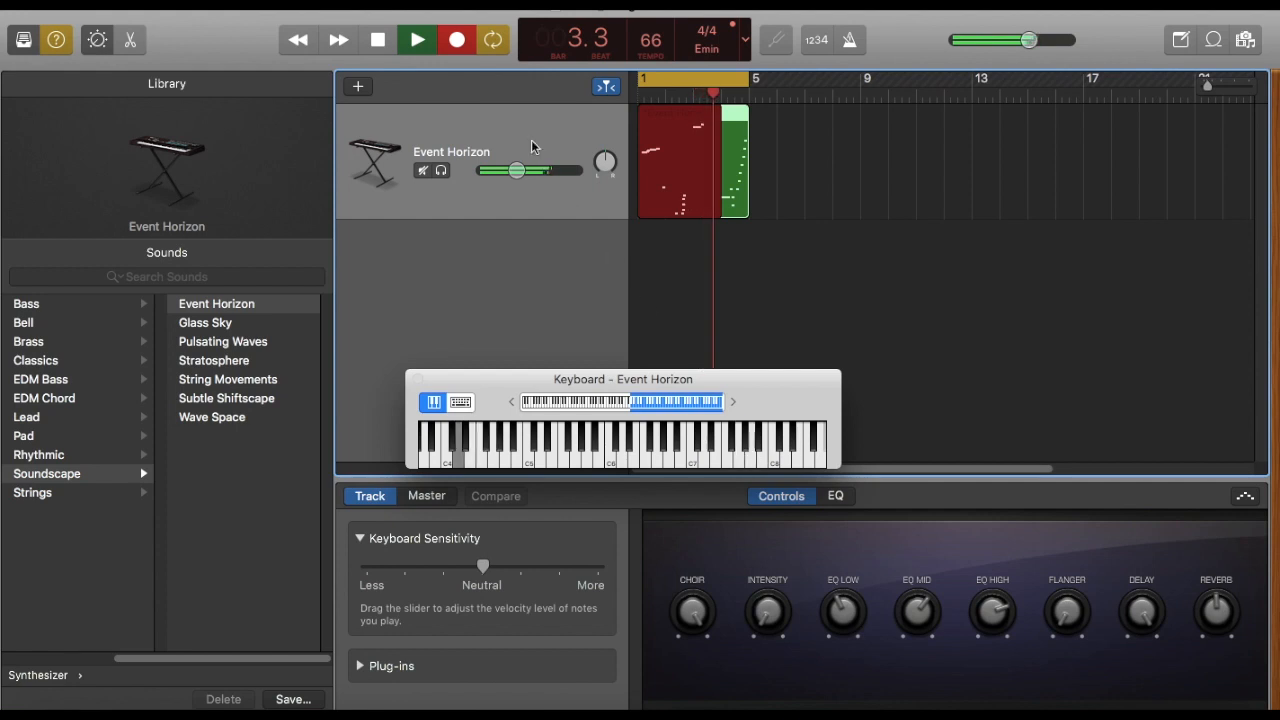
pyautogui.click(457, 41)
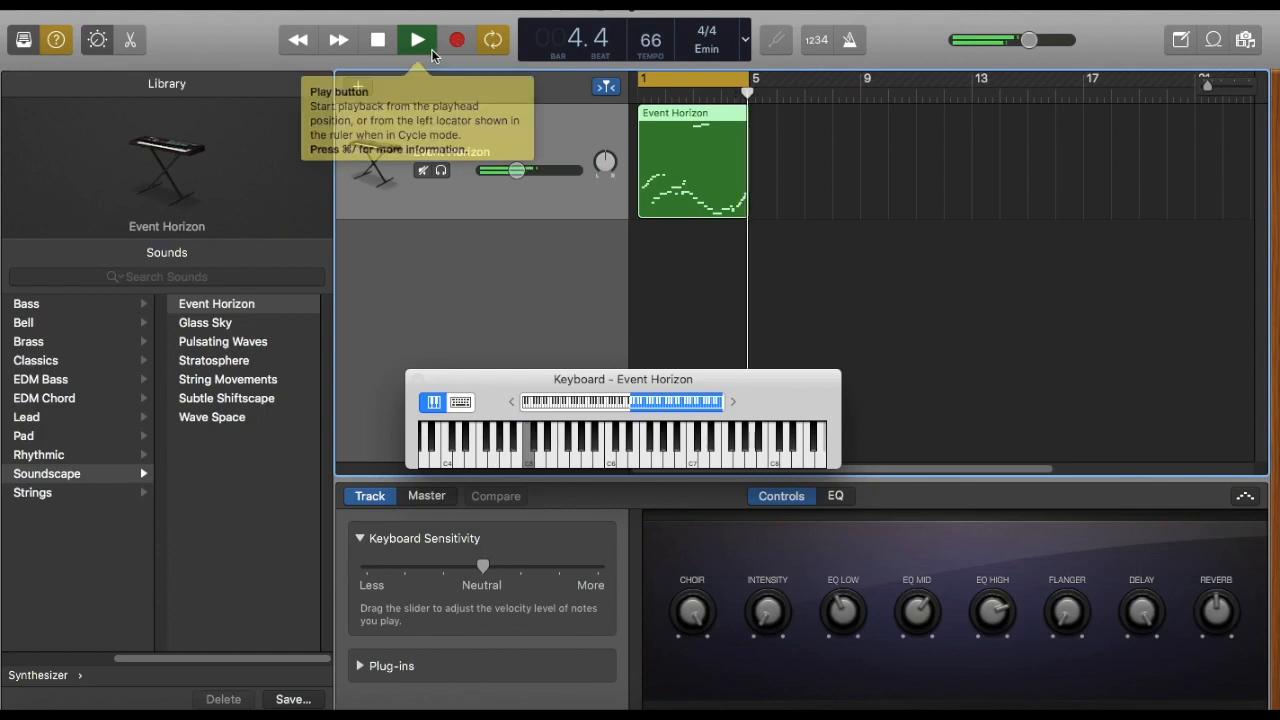
# Play back the newly recorded Event Horizon region and stop playback
pyautogui.click(420, 42)
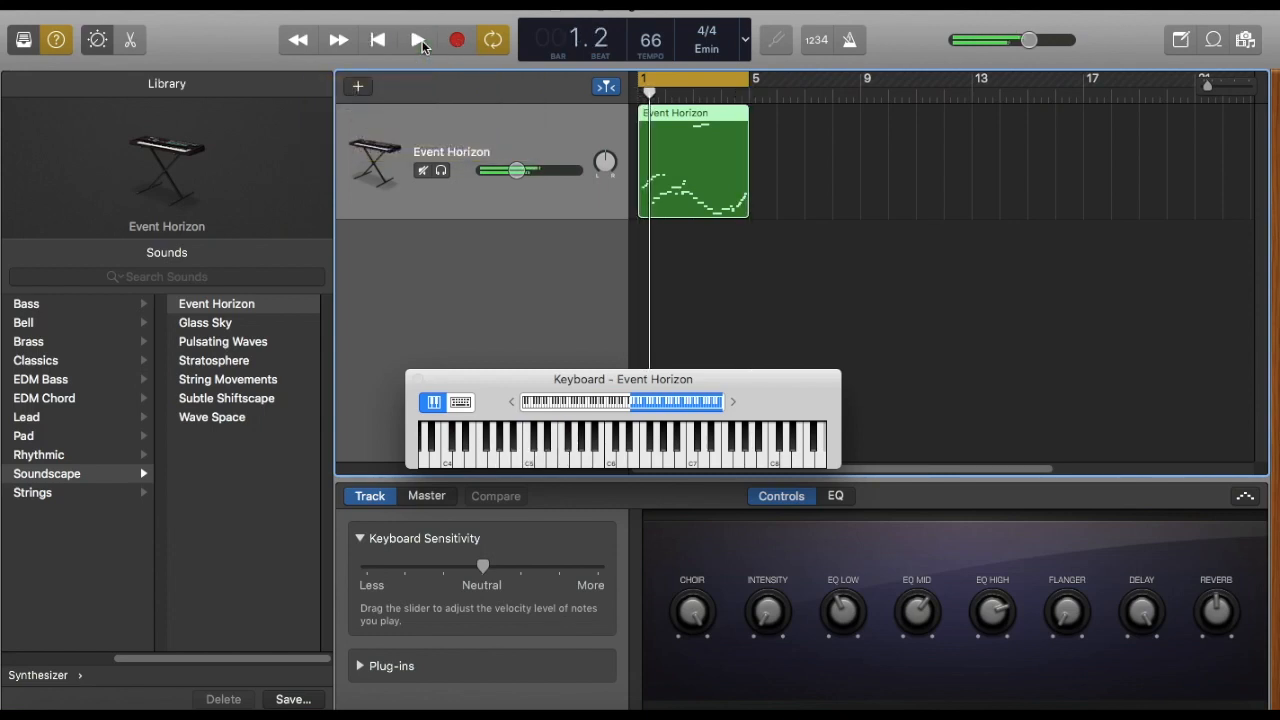
pyautogui.click(418, 42)
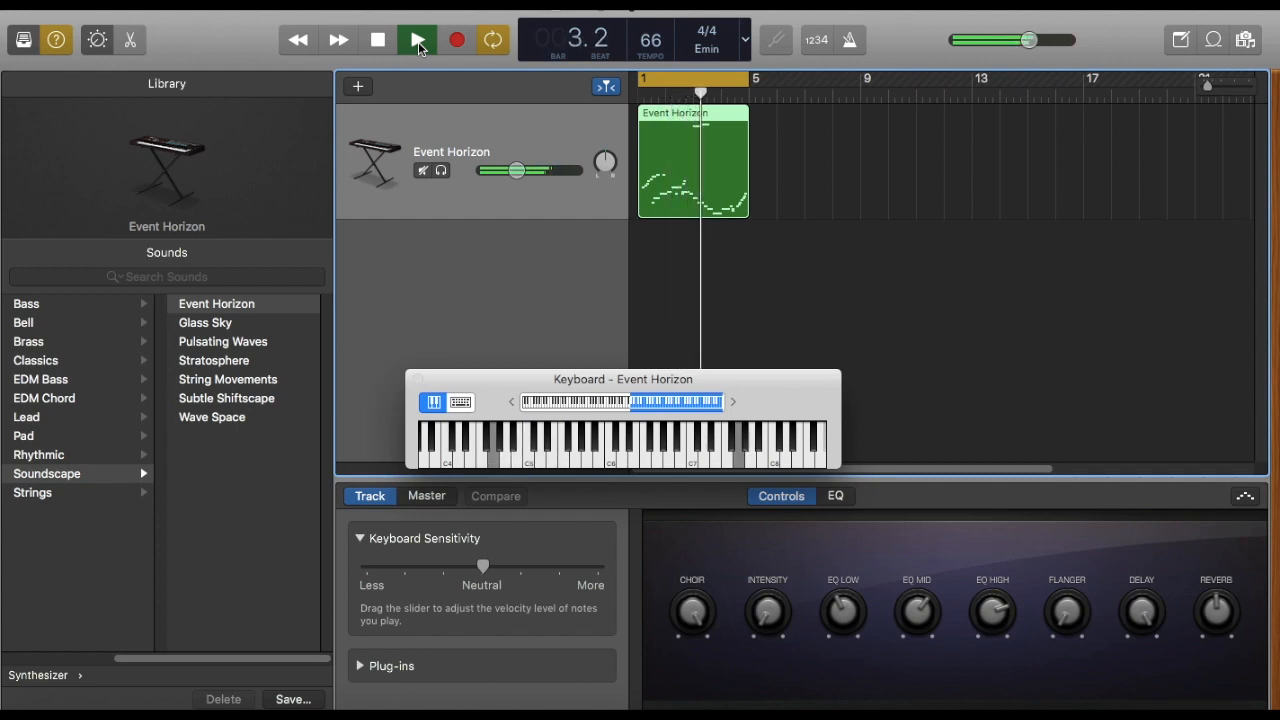
pyautogui.click(384, 45)
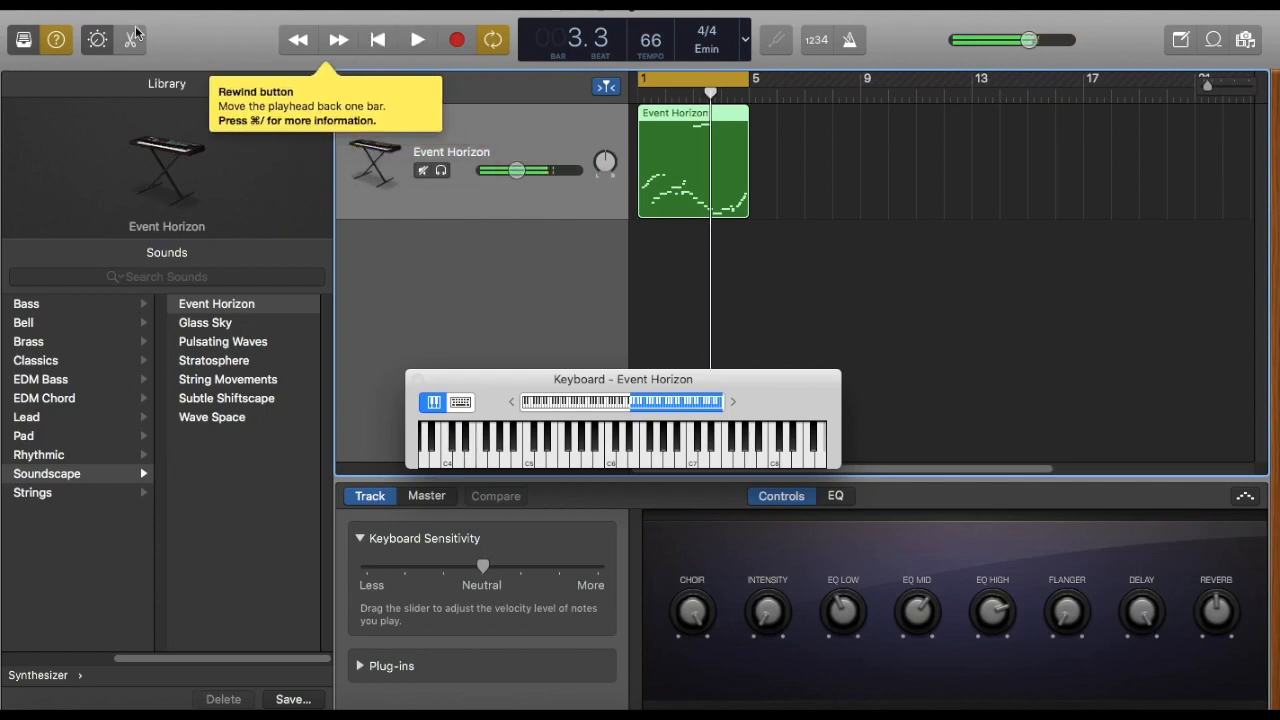
# Open the recorded region in an enlarged Piano Roll editor, with the on-screen keyboard moved clear of it
pyautogui.click(97, 42)
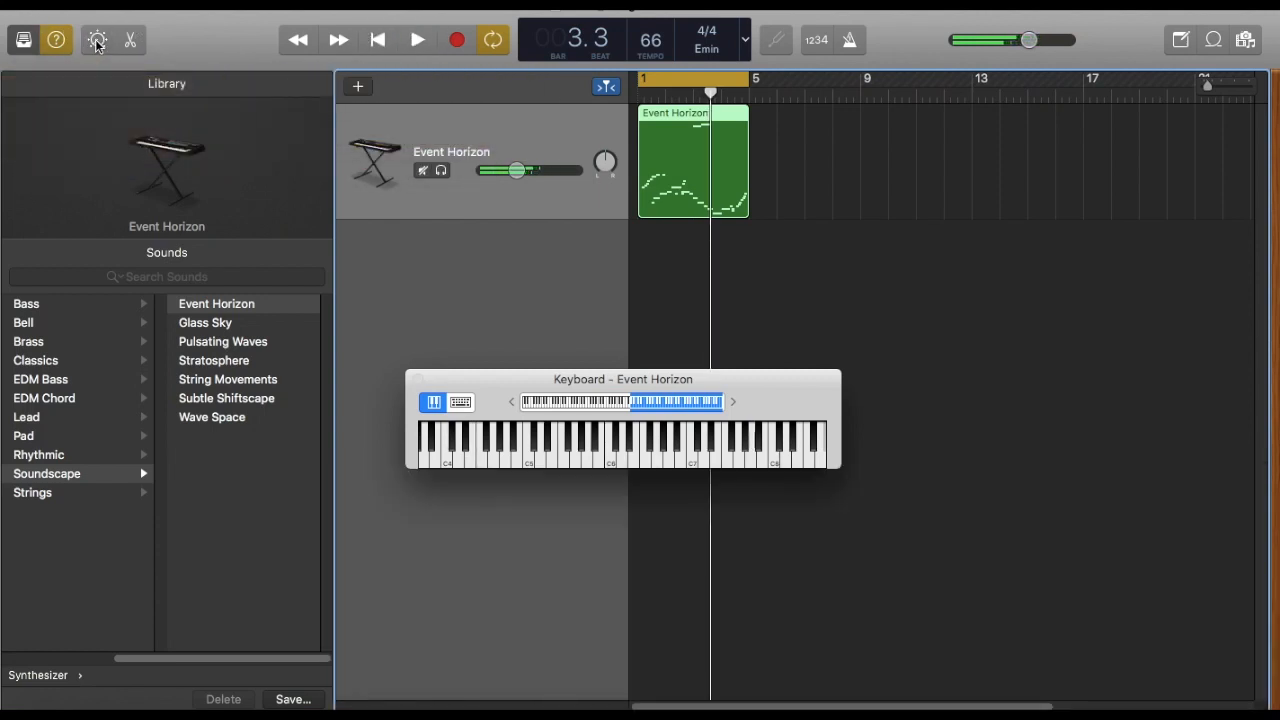
pyautogui.click(97, 44)
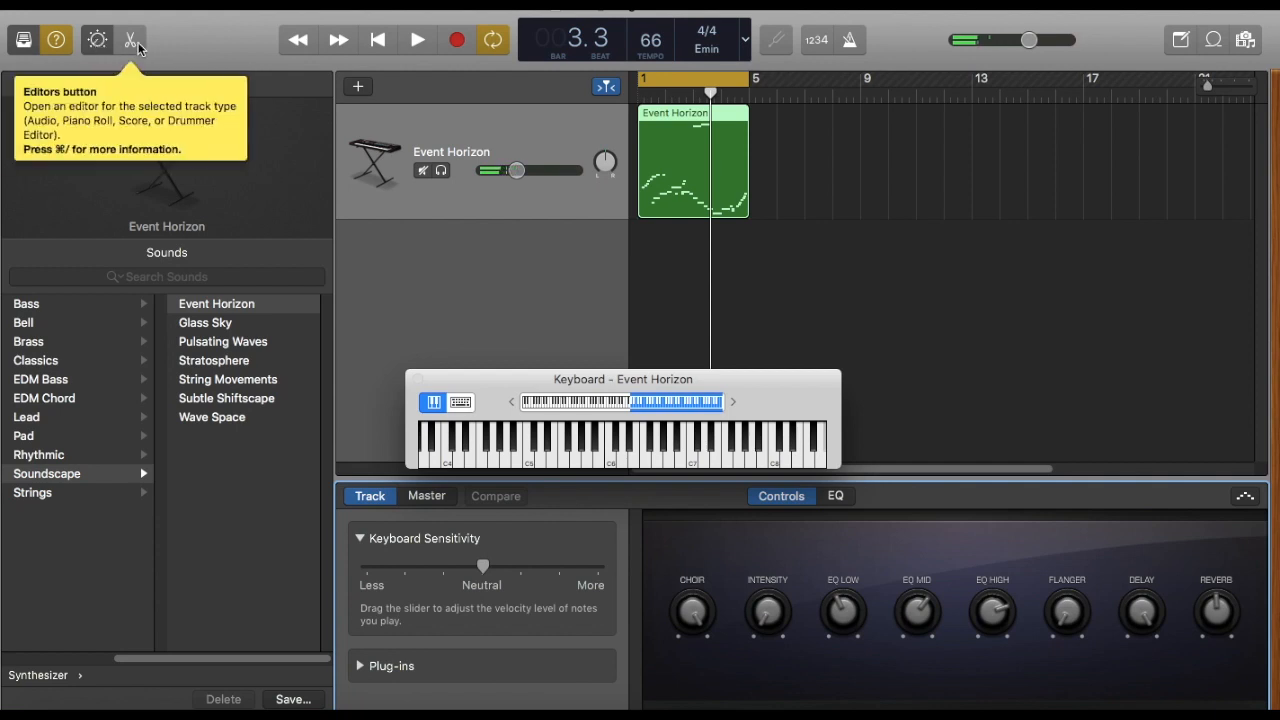
pyautogui.click(131, 42)
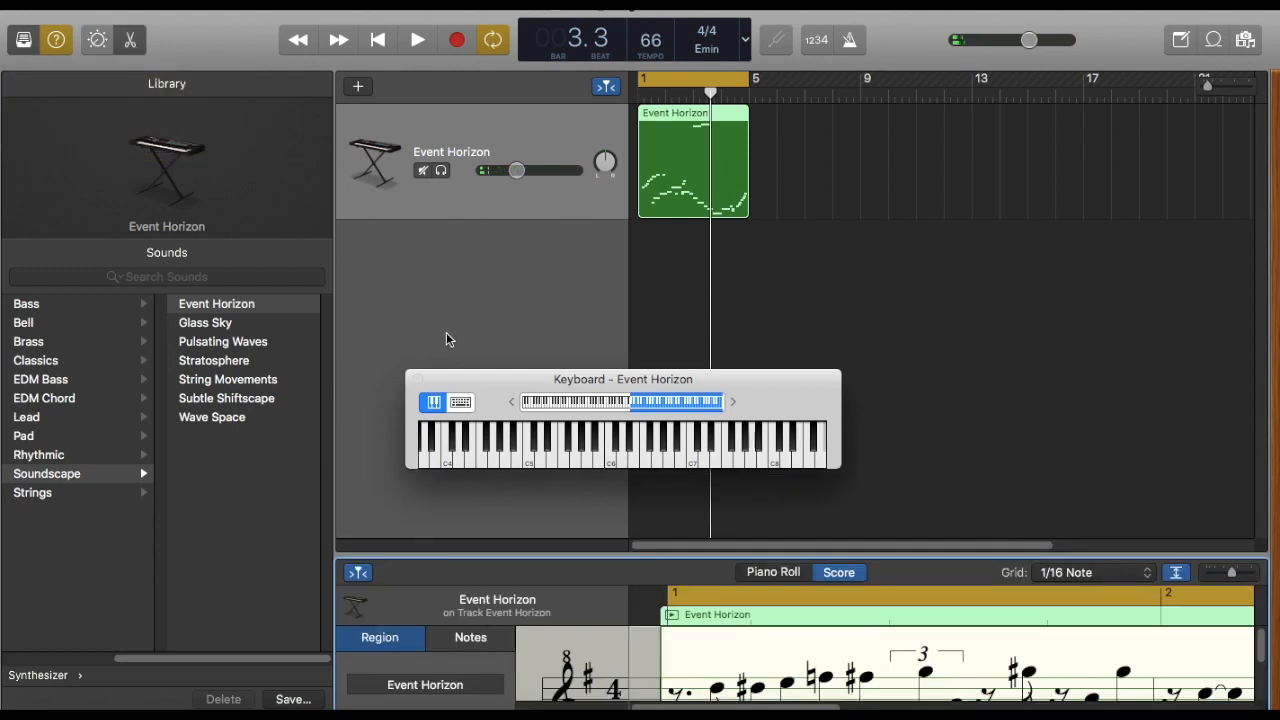
pyautogui.moveTo(876, 555); pyautogui.dragTo(889, 432)
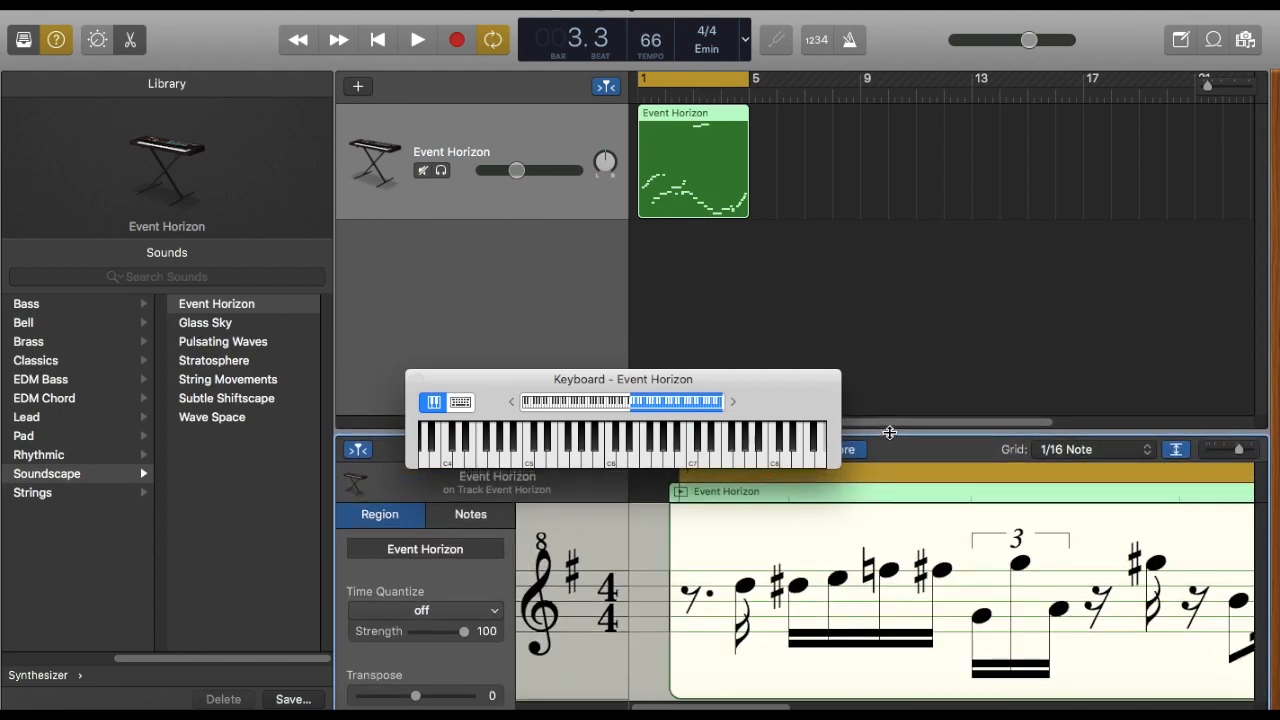
pyautogui.moveTo(779, 397); pyautogui.dragTo(751, 283)
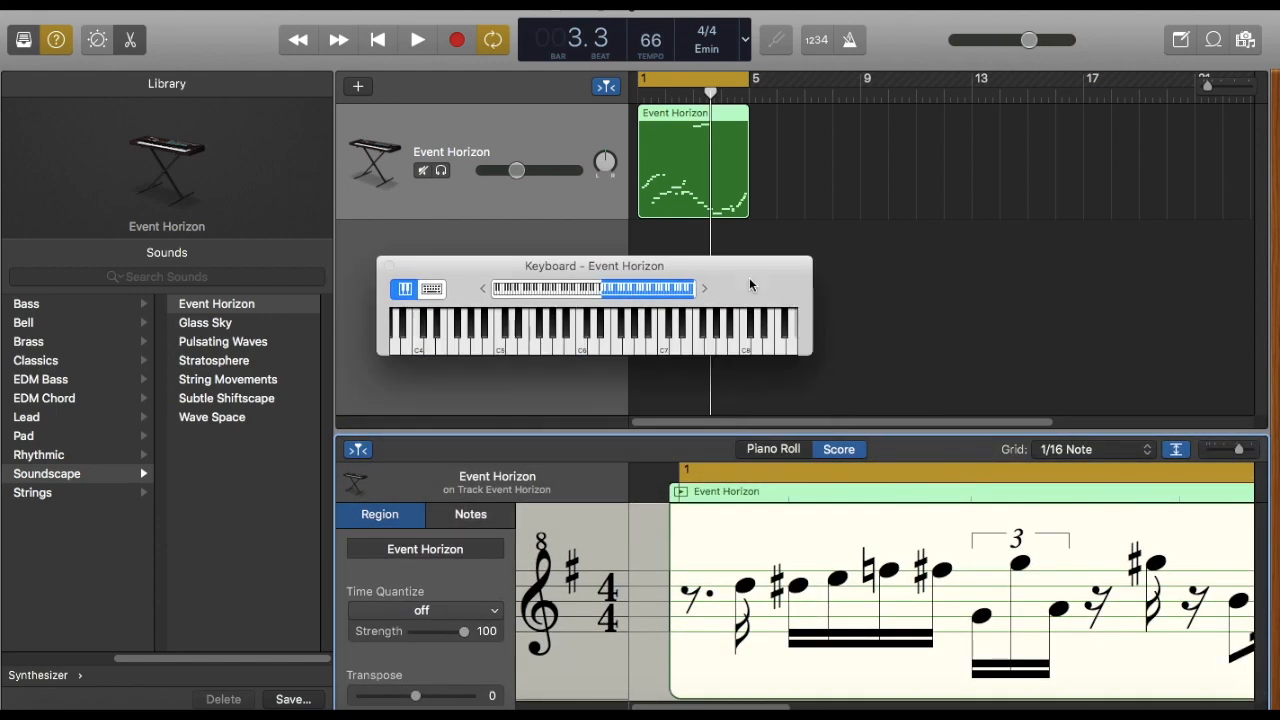
pyautogui.click(788, 450)
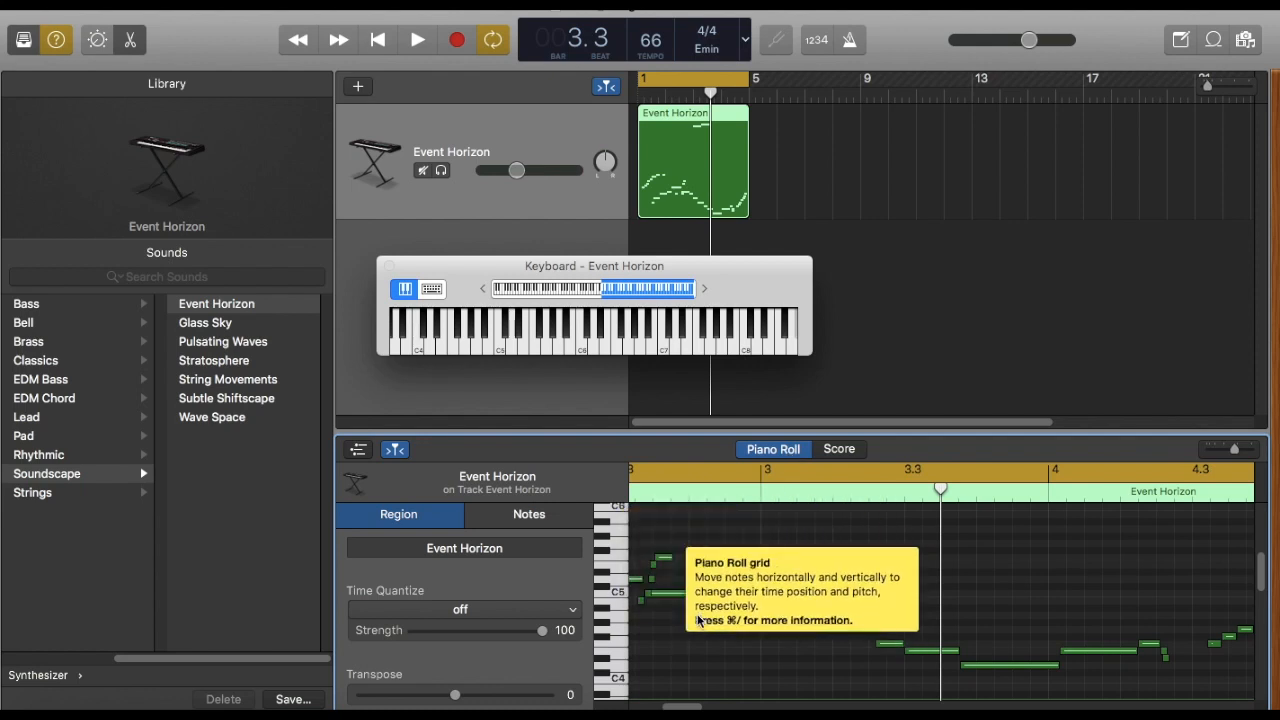
# Around bar 3, raise three notes to A5, E5 and D5 while shifting them later, and lower a fourth note to D#4
pyautogui.moveTo(683, 595); pyautogui.dragTo(723, 529)
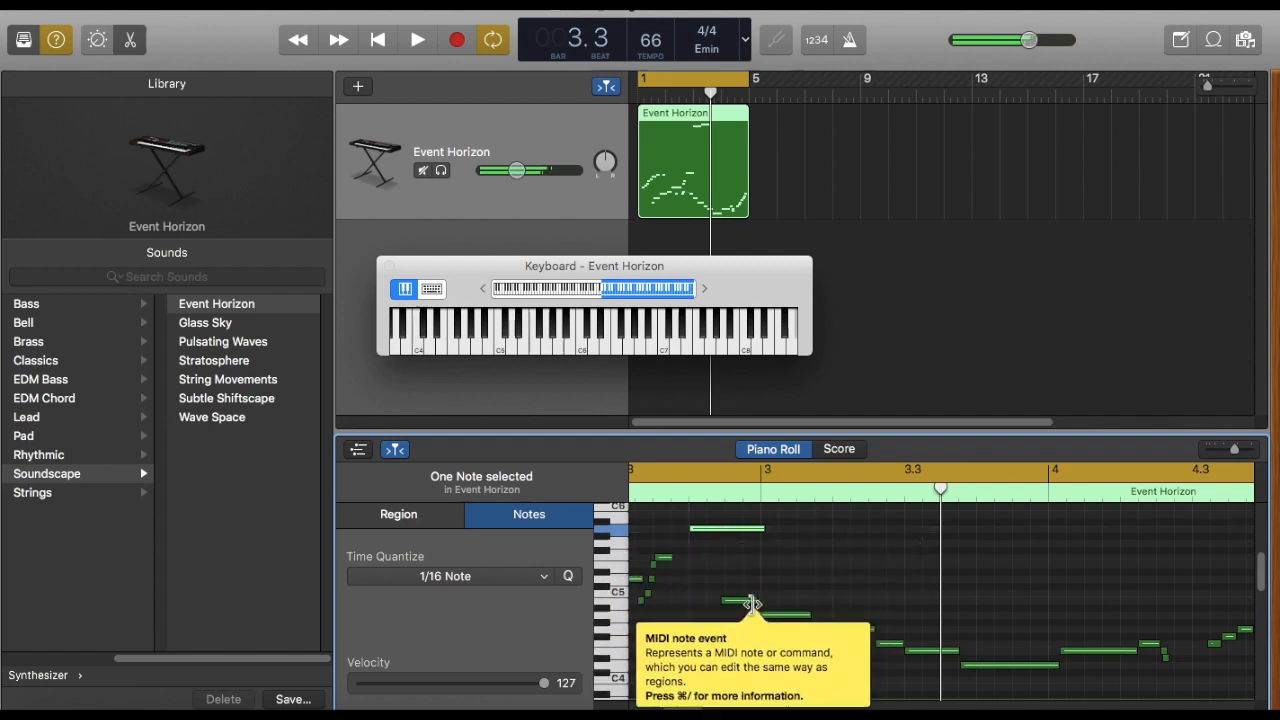
pyautogui.moveTo(752, 603); pyautogui.dragTo(808, 568)
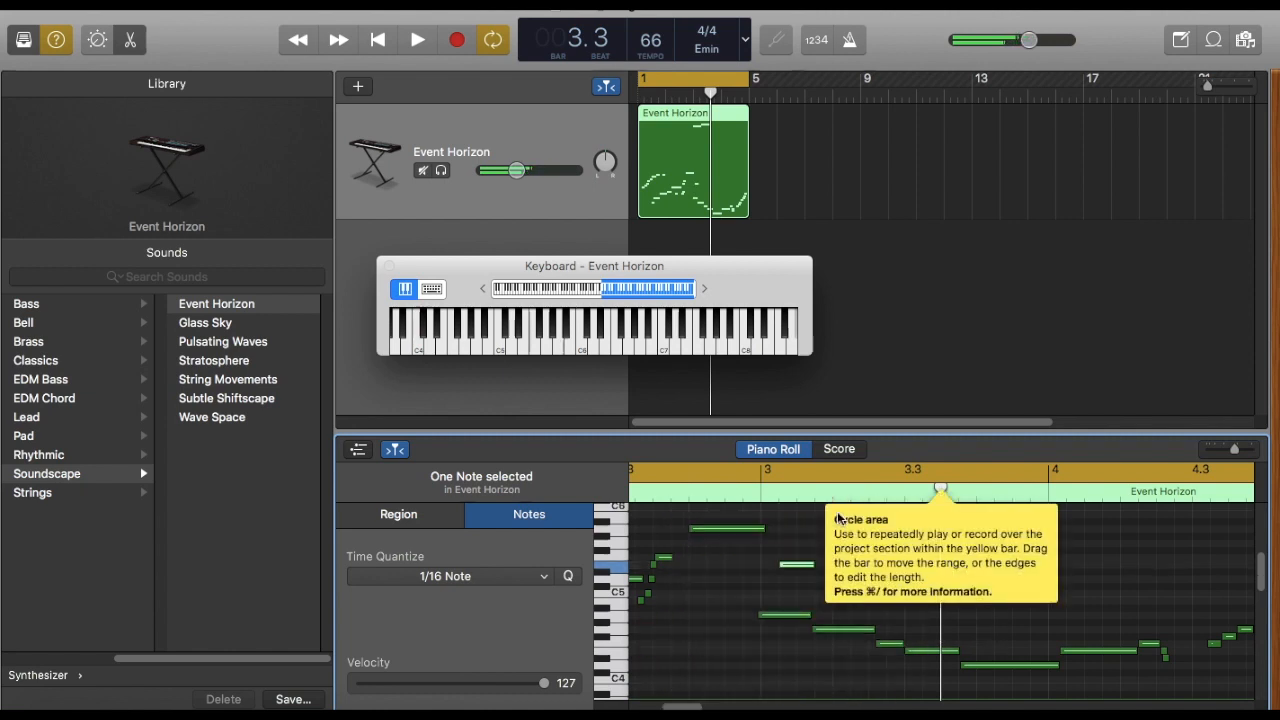
pyautogui.moveTo(803, 616); pyautogui.dragTo(886, 584)
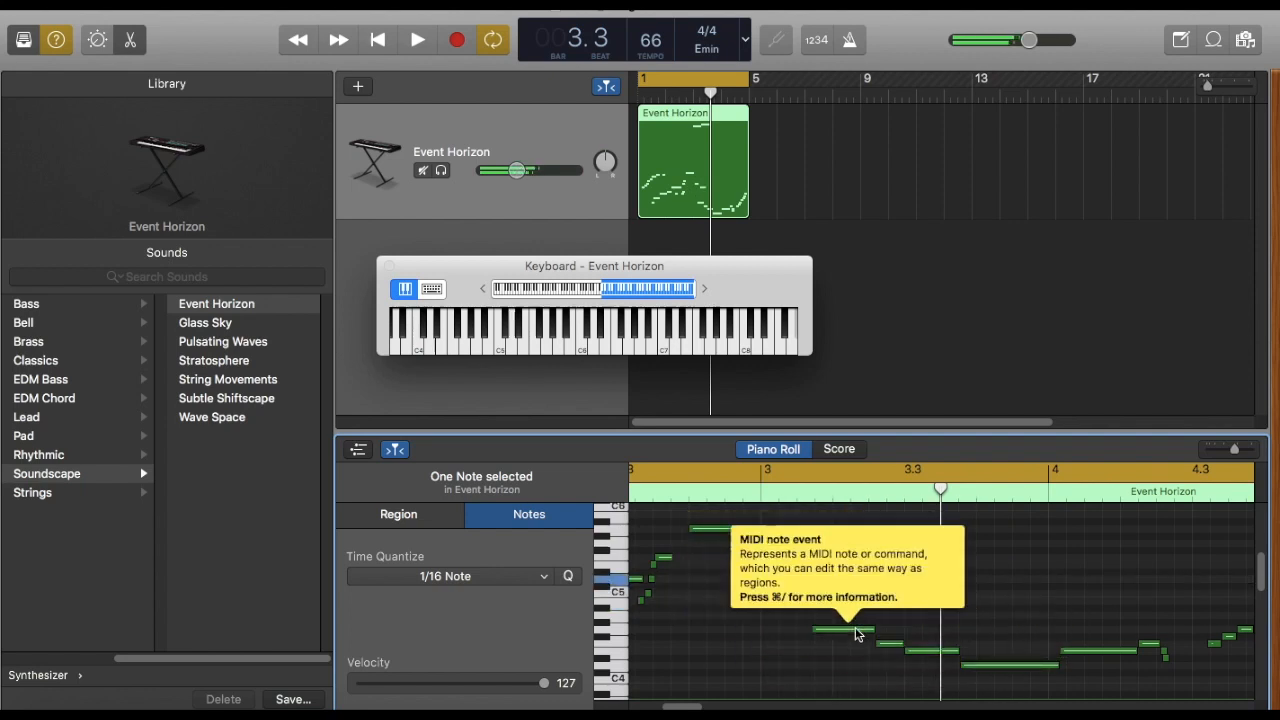
pyautogui.moveTo(857, 631); pyautogui.dragTo(857, 664)
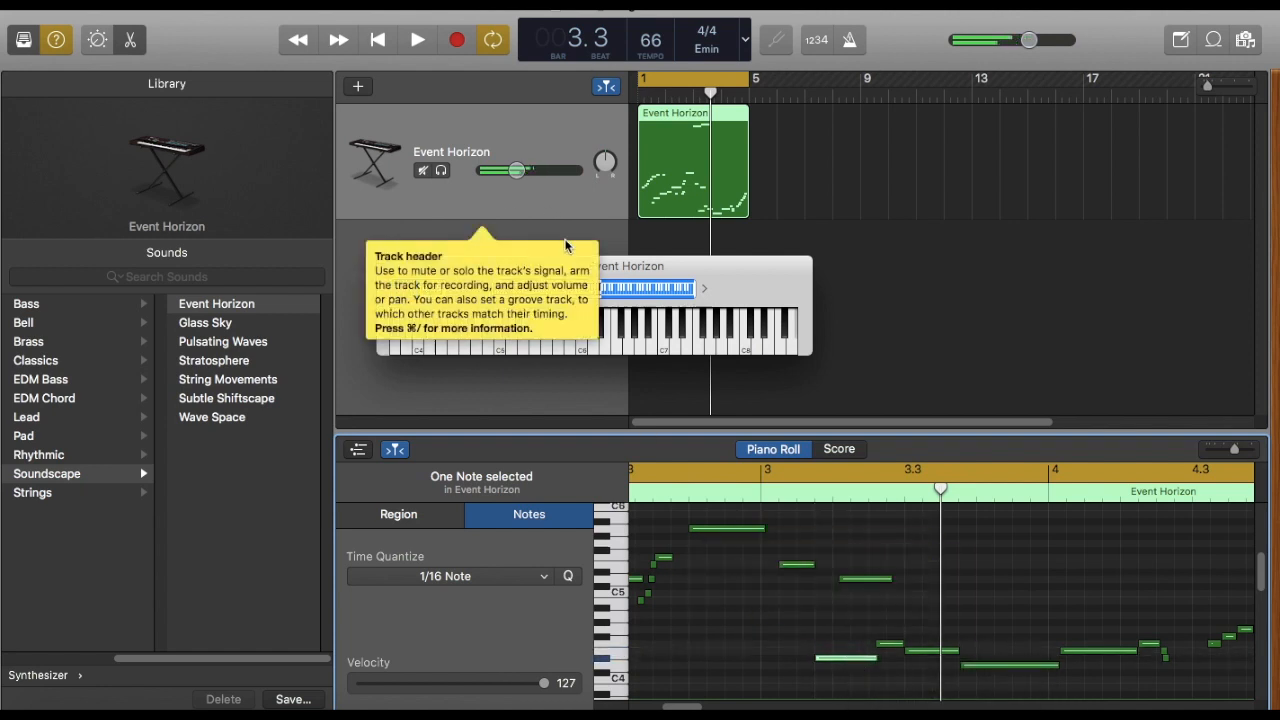
# Play back the region to hear the moved notes, and stop playback
pyautogui.click(571, 238)
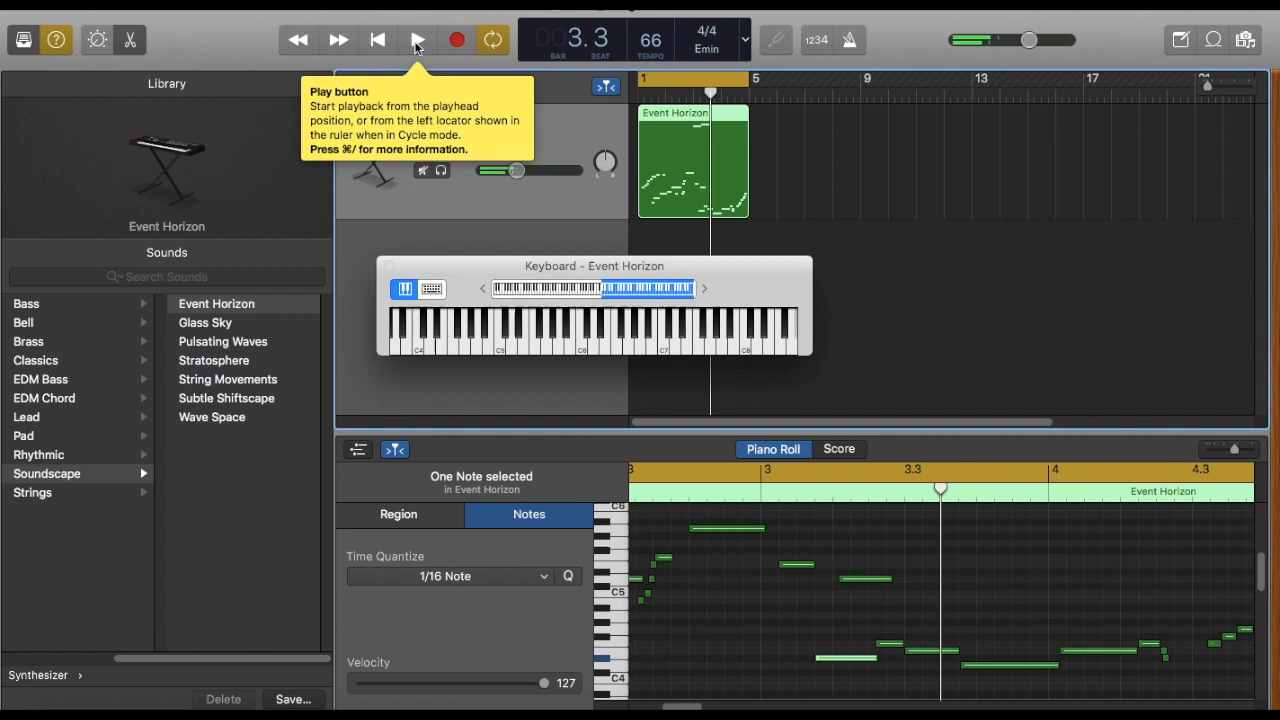
pyautogui.click(417, 41)
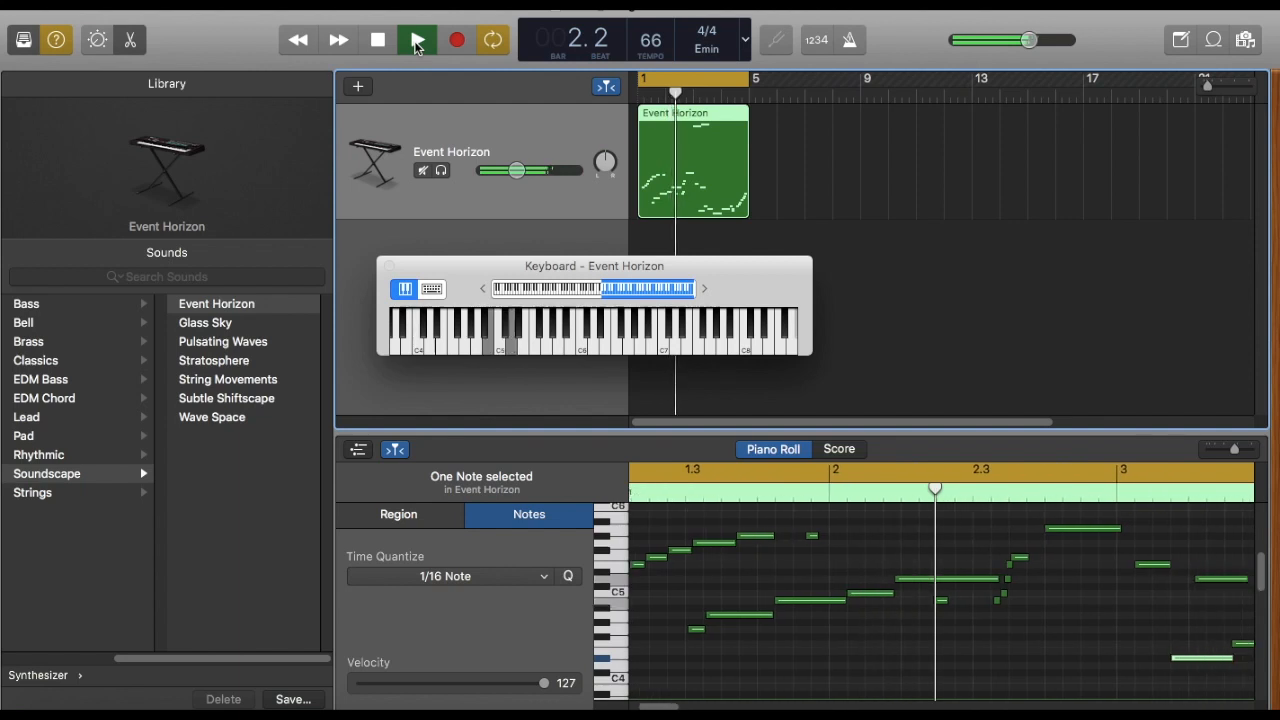
pyautogui.click(378, 40)
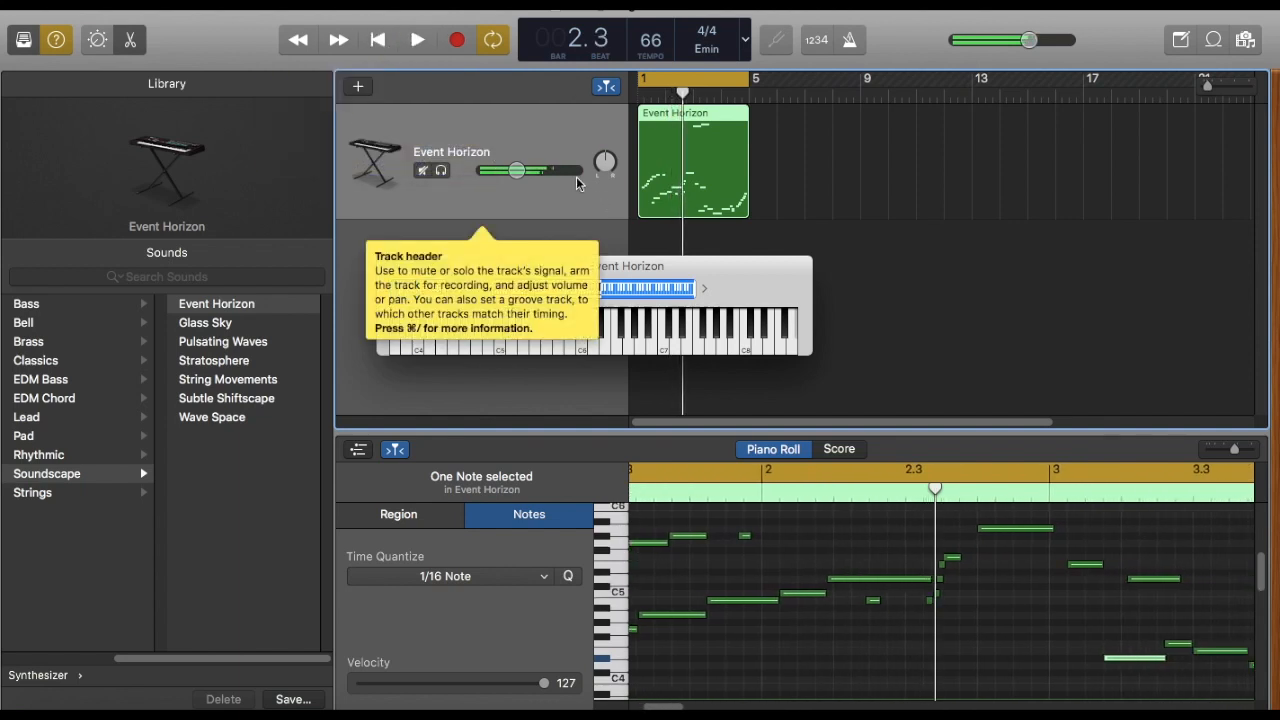
# Lower the Event Horizon track's volume to -33.0 dB, and play back the region to check the level
pyautogui.click(517, 170)
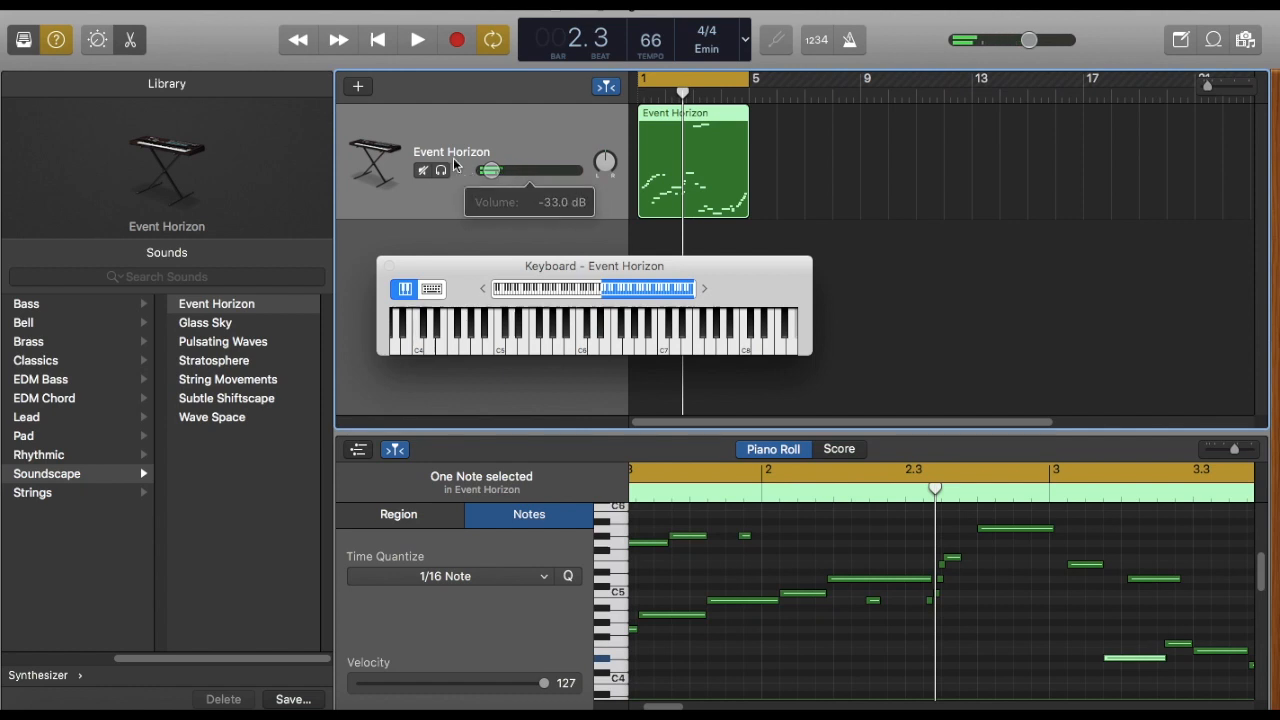
pyautogui.click(419, 41)
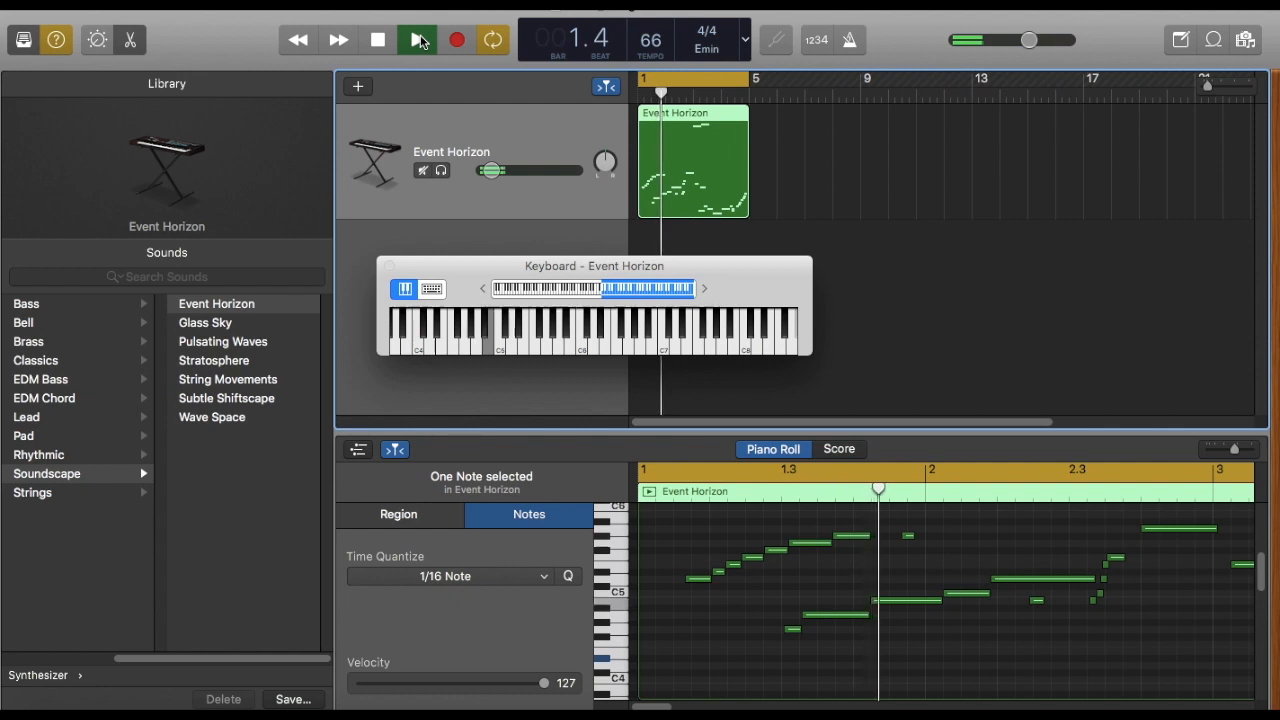
pyautogui.click(419, 41)
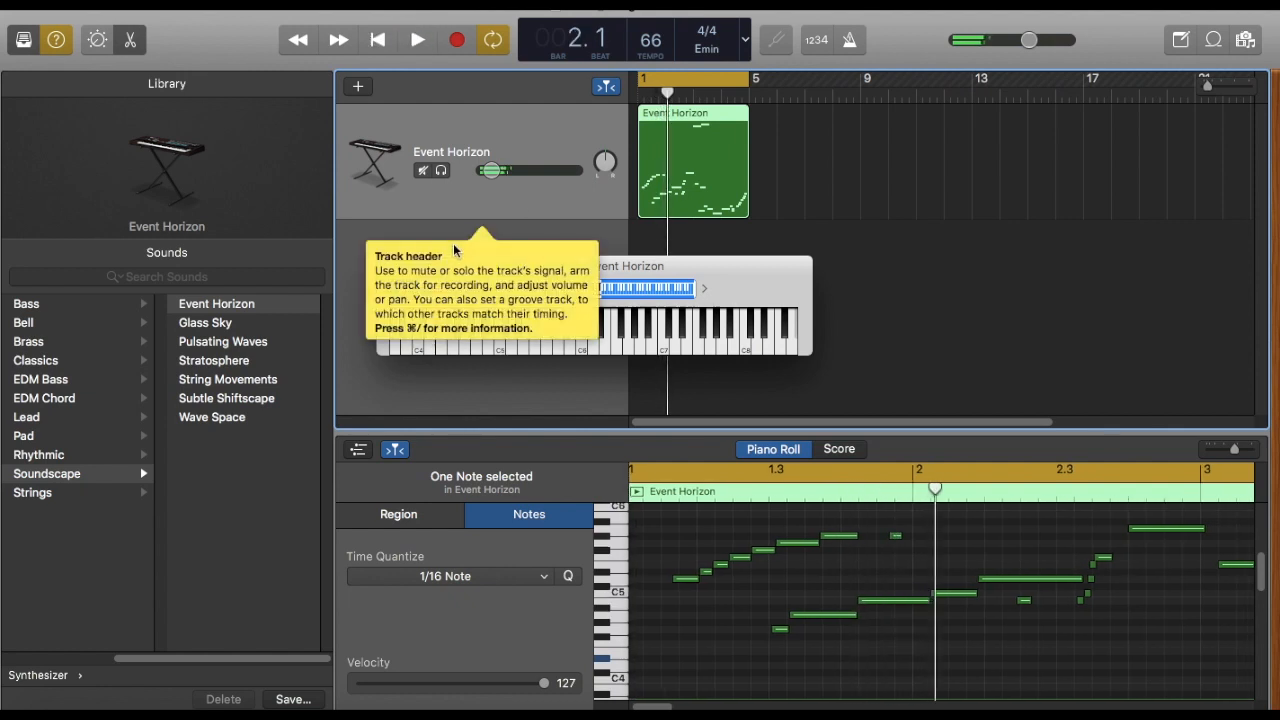
# Add a second software instrument track and load the Glass Sky patch from the Synthesizer Soundscape sounds
pyautogui.click(360, 88)
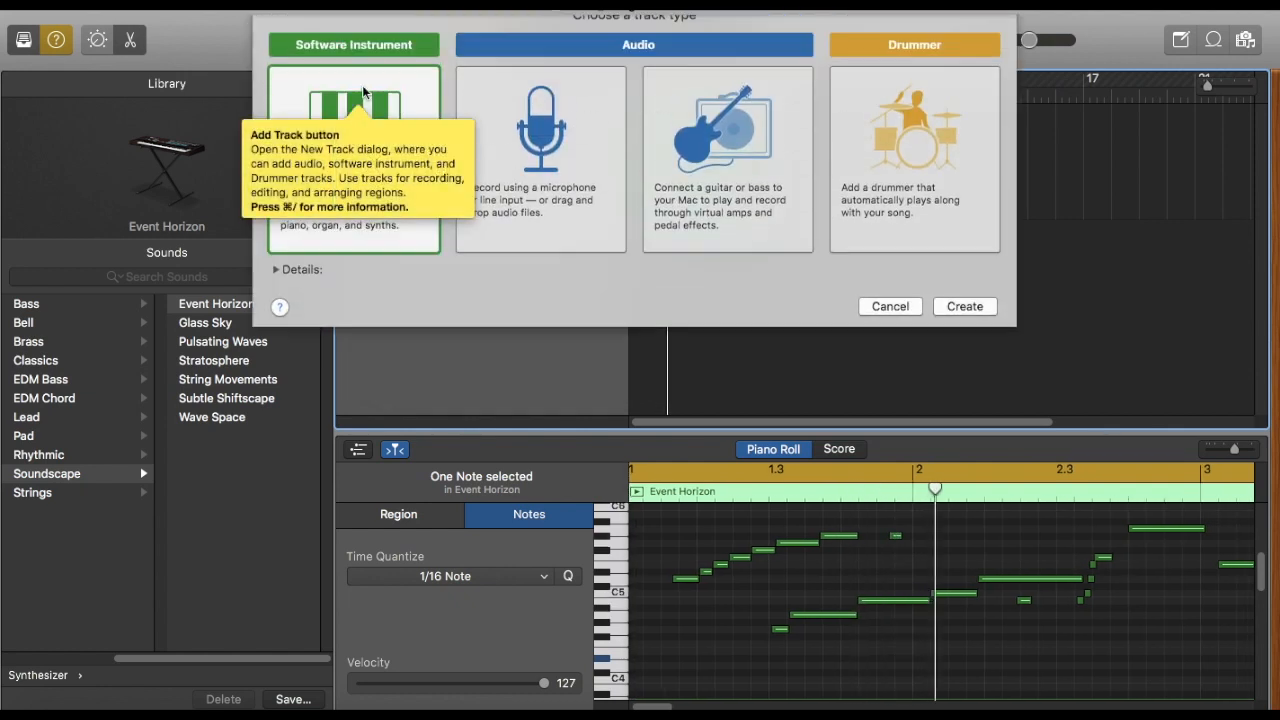
pyautogui.doubleClick(390, 178)
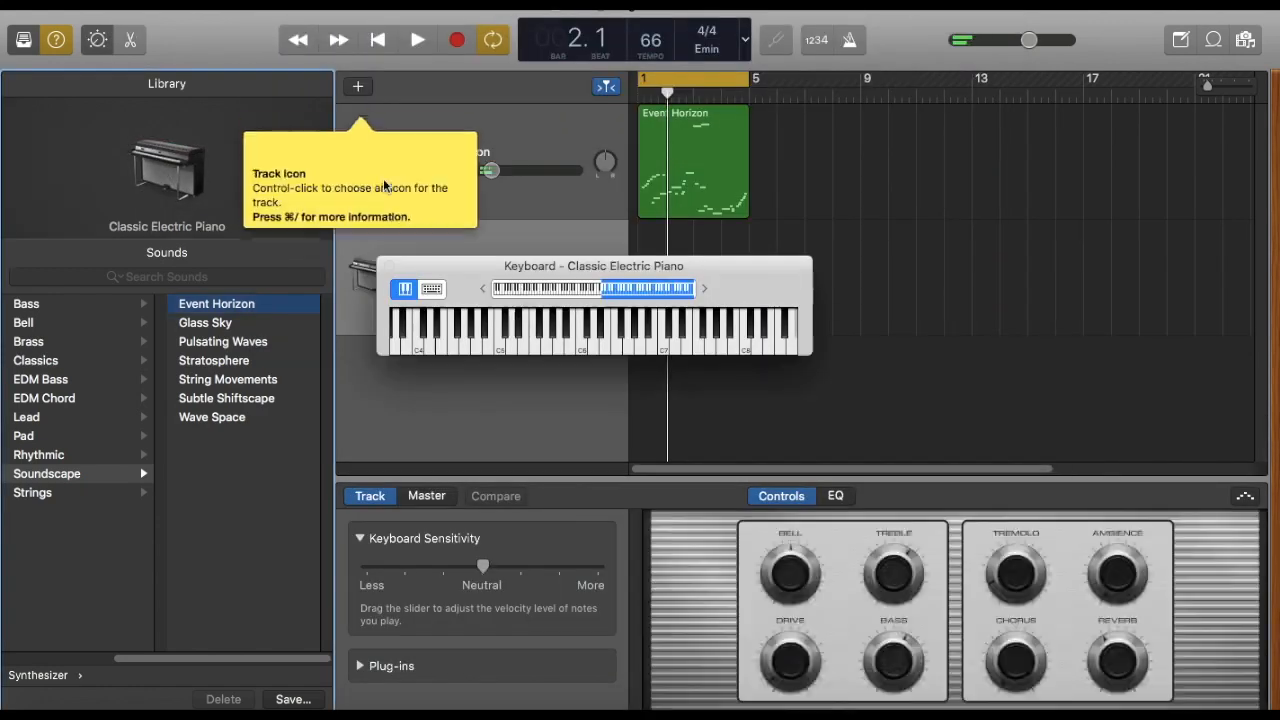
pyautogui.click(66, 458)
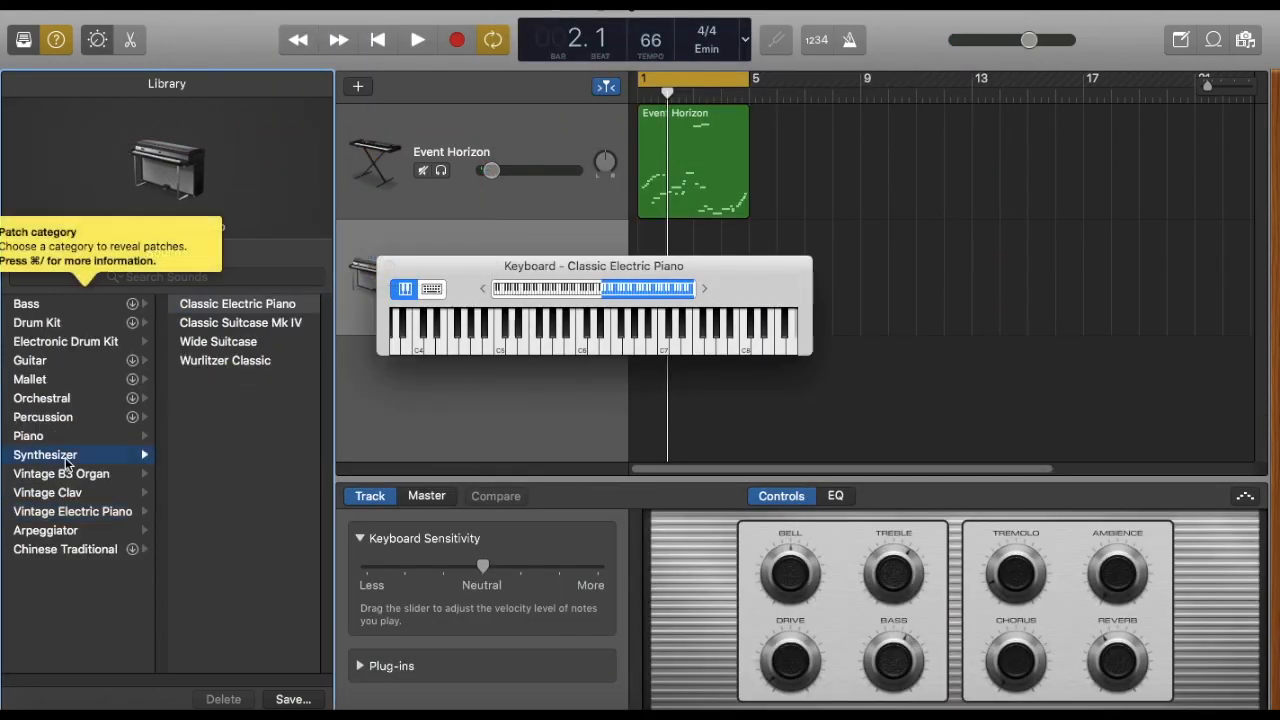
pyautogui.click(188, 477)
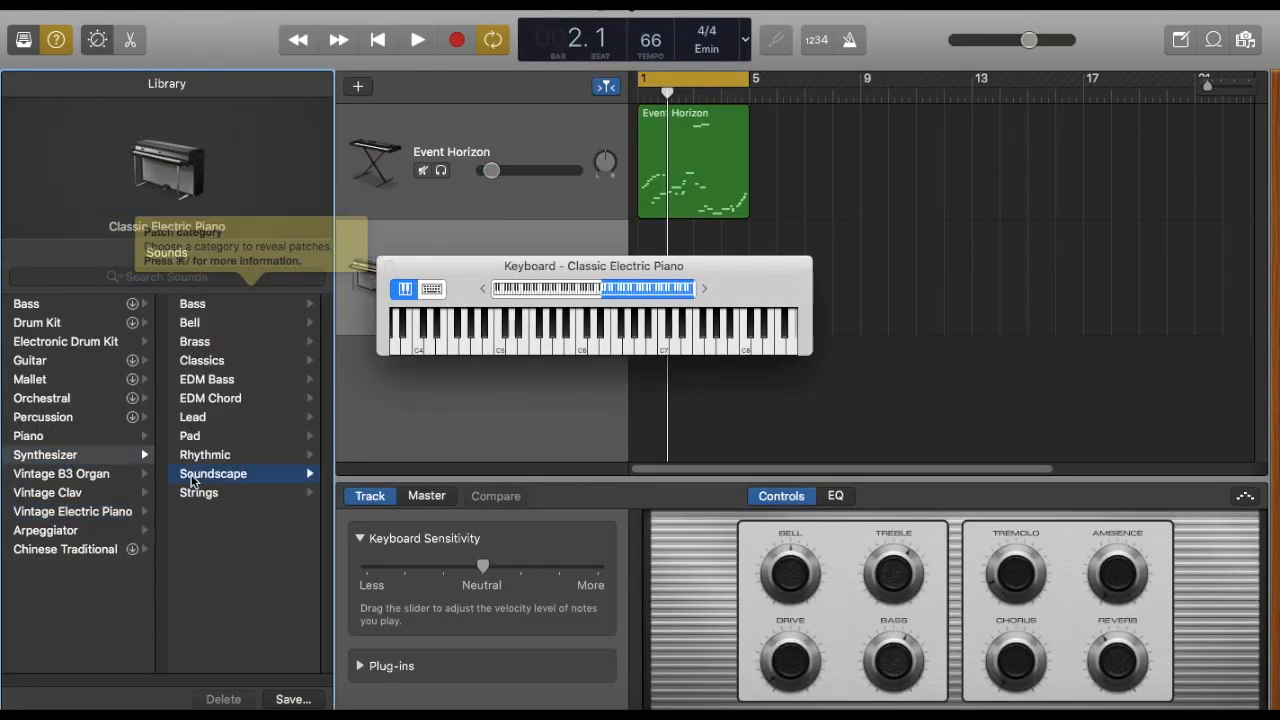
pyautogui.click(222, 323)
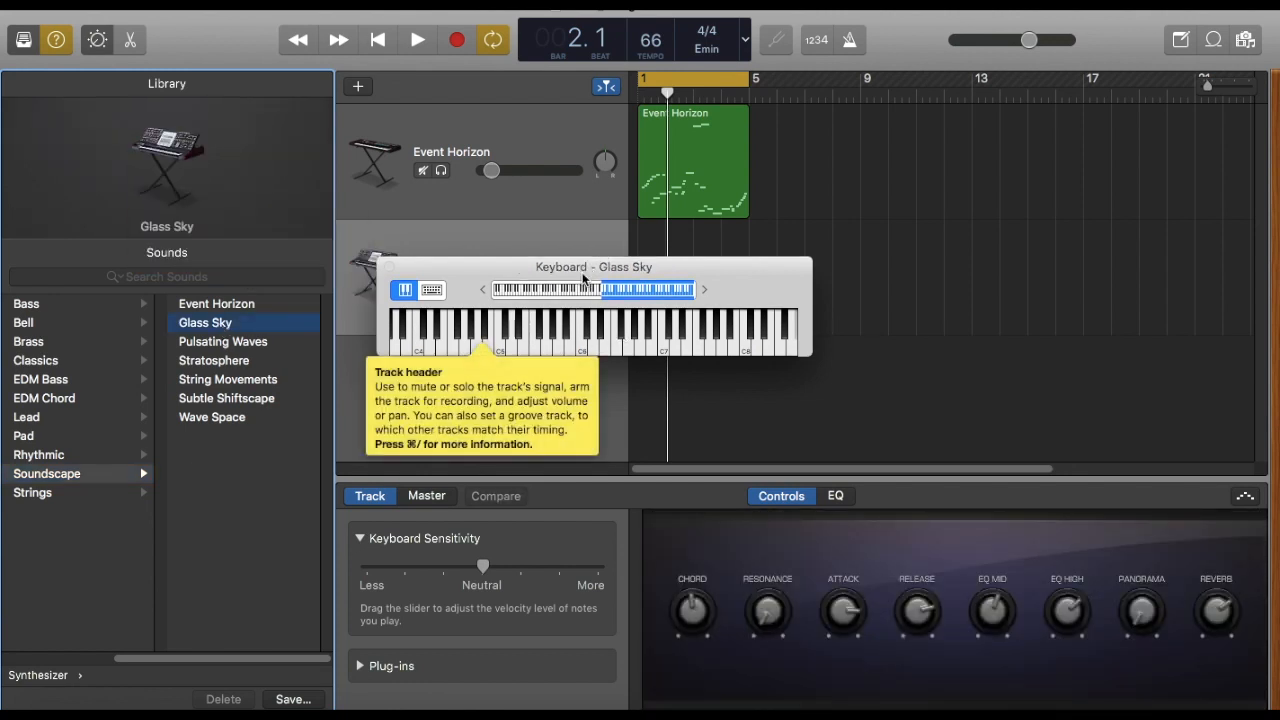
# Move the on-screen keyboard below the Glass Sky track and try out the new sound
pyautogui.moveTo(583, 265); pyautogui.dragTo(533, 432)
pyautogui.click(434, 538)
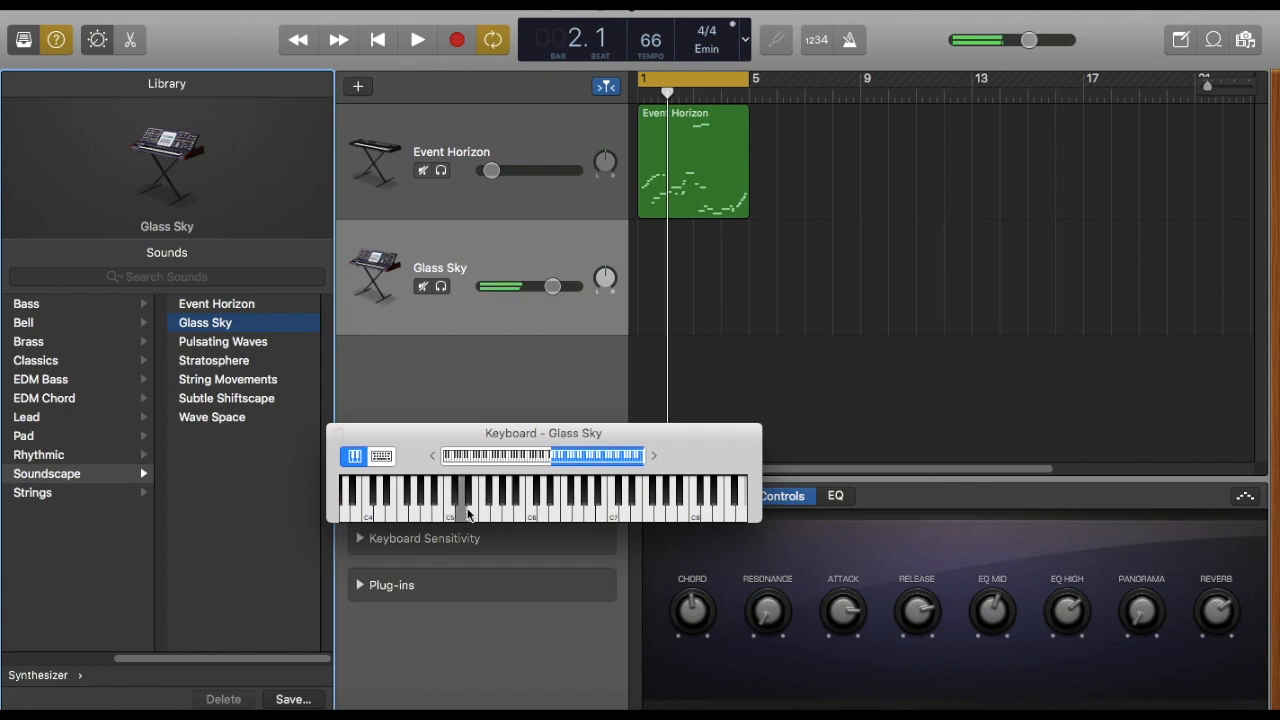
pyautogui.click(642, 352)
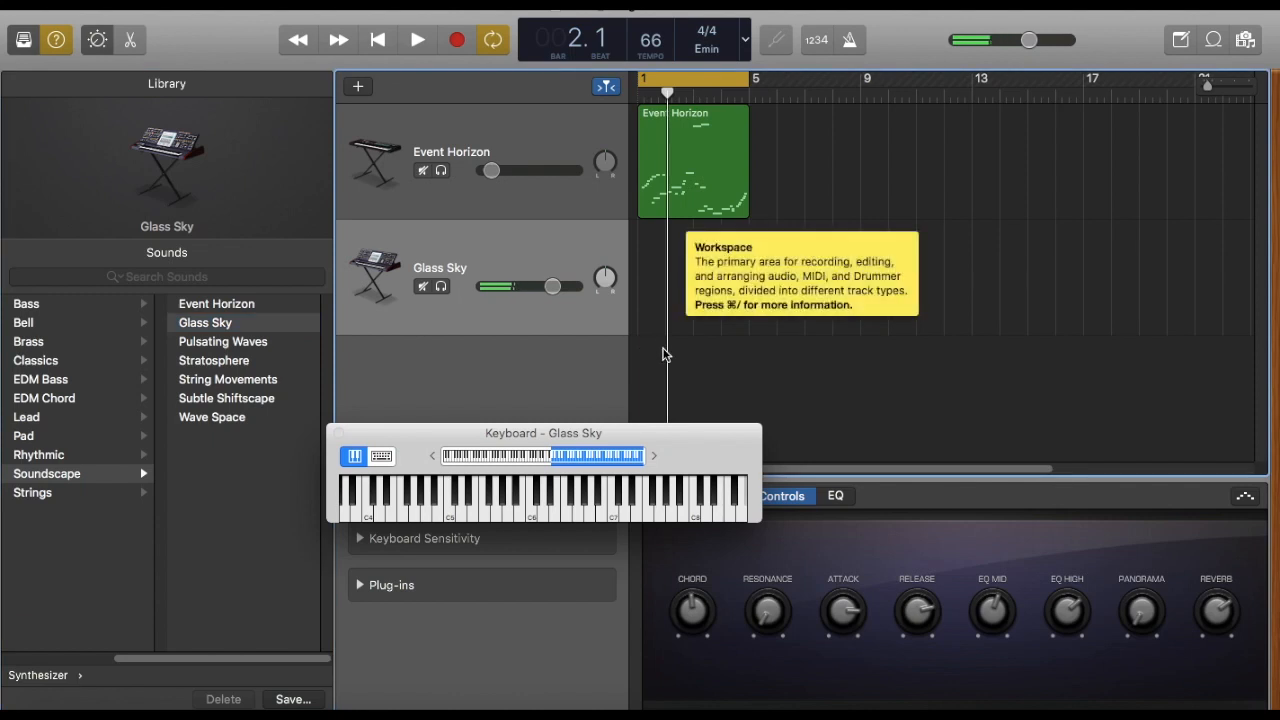
pyautogui.moveTo(641, 357)
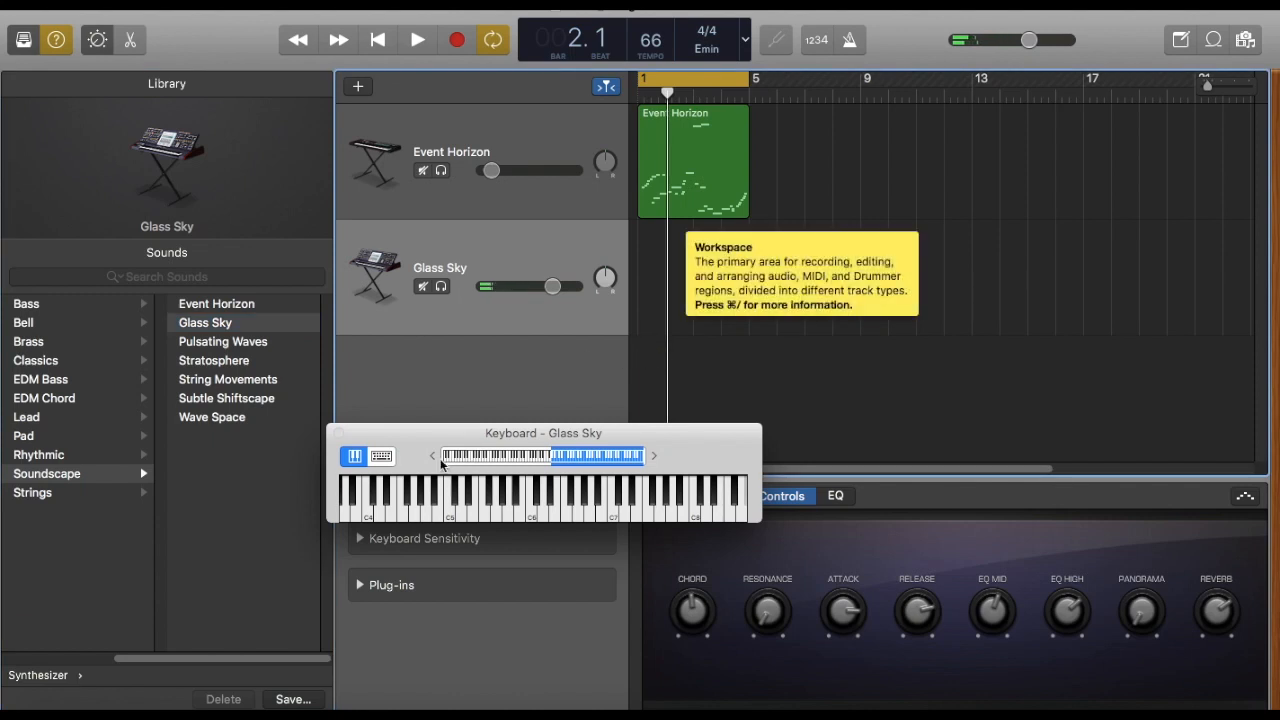
# Record a Glass Sky melody over the four-bar cycle with the on-screen keyboard, climbing past C8 and running back down, and stop playback
pyautogui.click(452, 47)
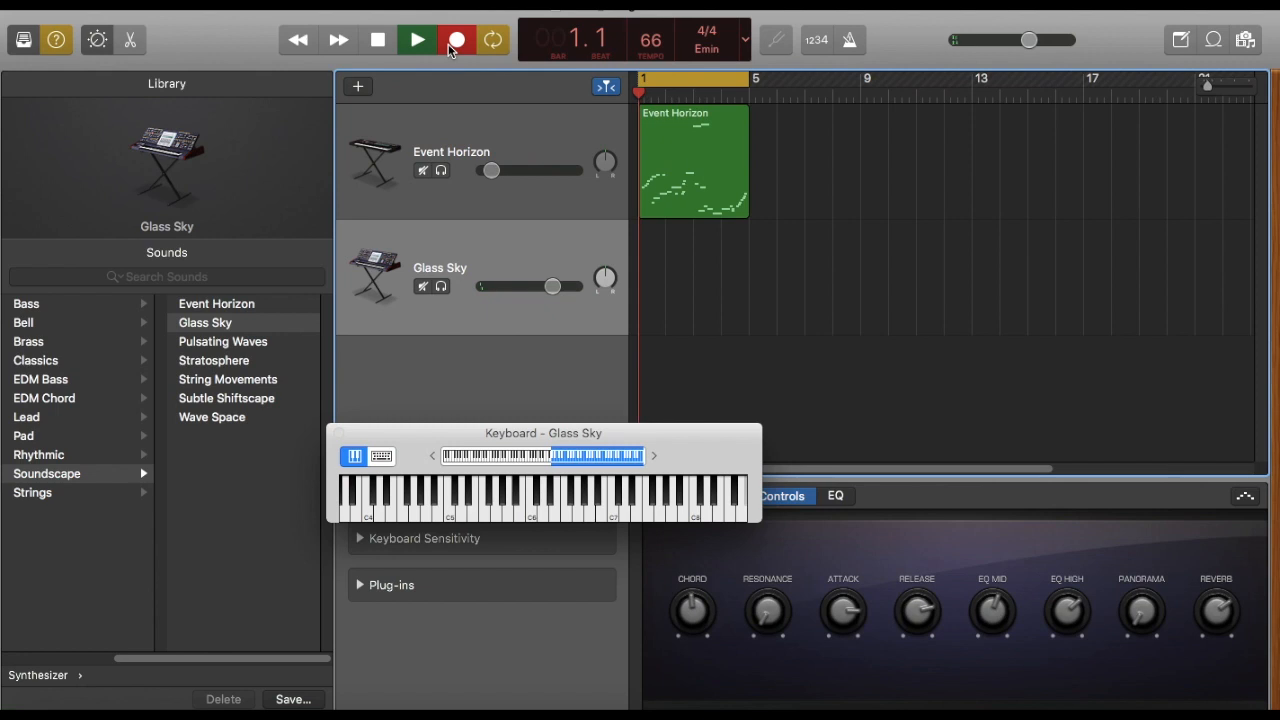
pyautogui.click(540, 510)
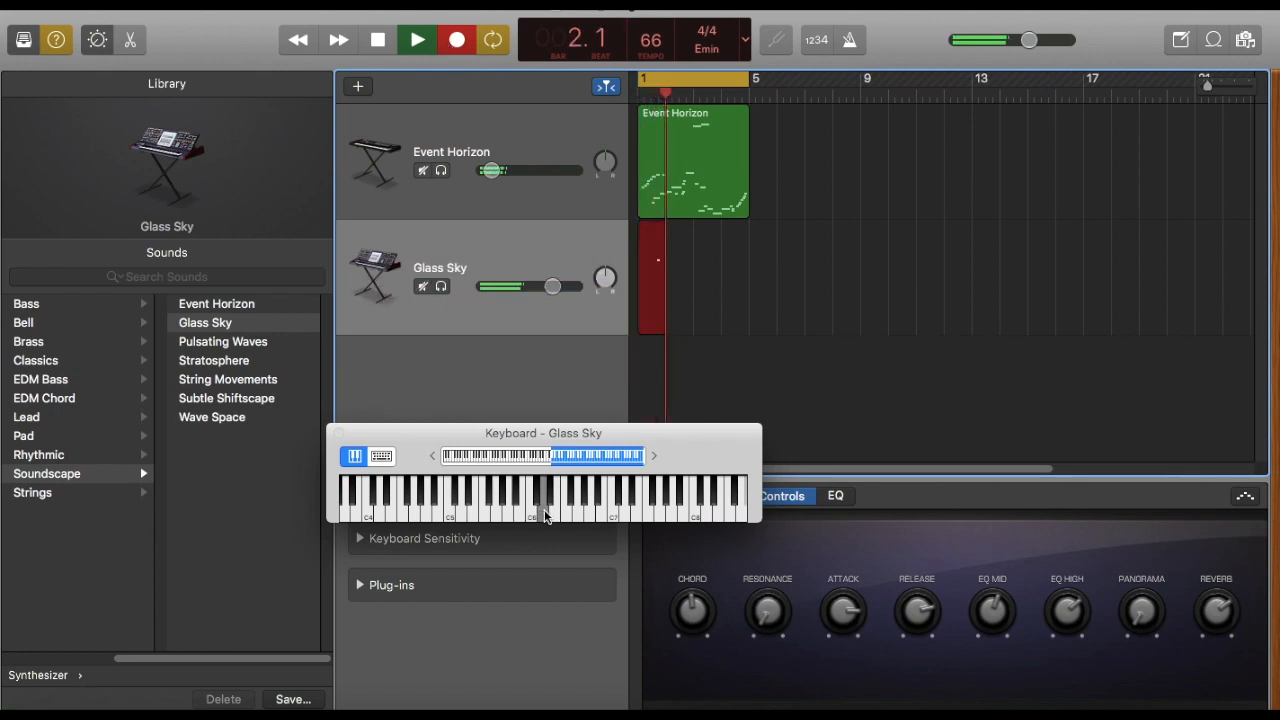
pyautogui.click(553, 515)
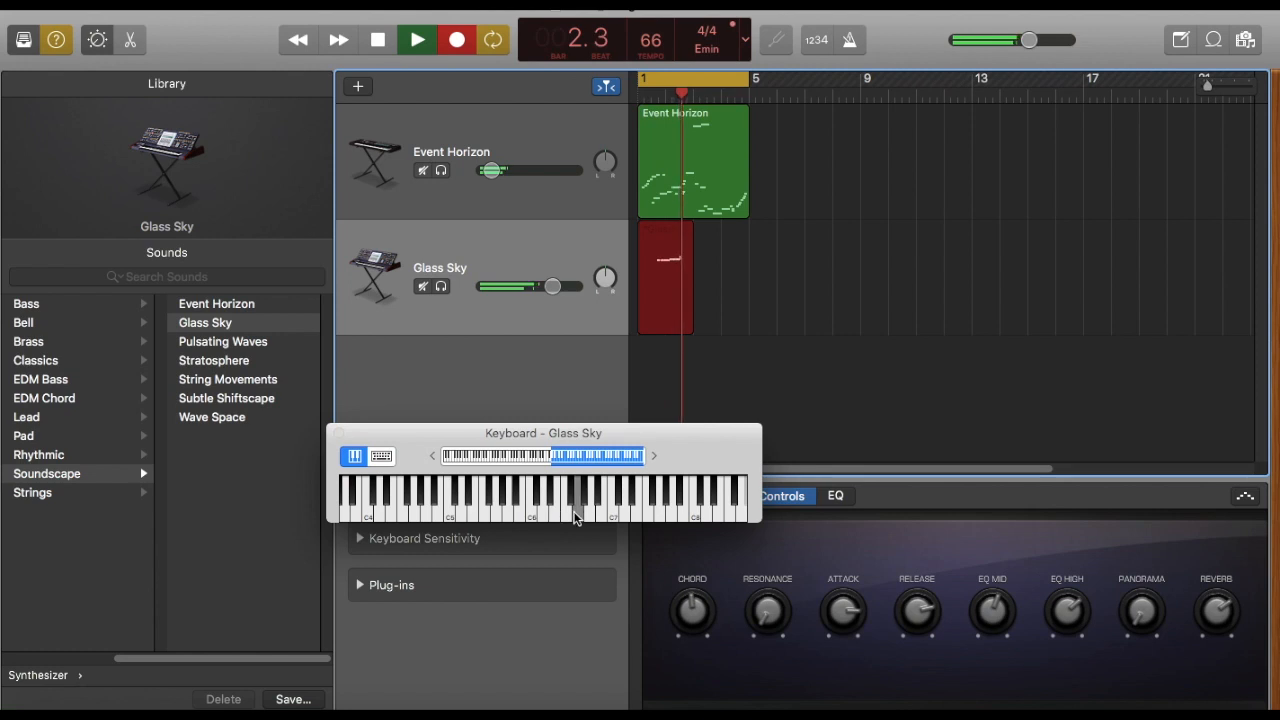
pyautogui.click(582, 510)
pyautogui.click(611, 507)
pyautogui.click(623, 508)
pyautogui.click(637, 509)
pyautogui.click(709, 510)
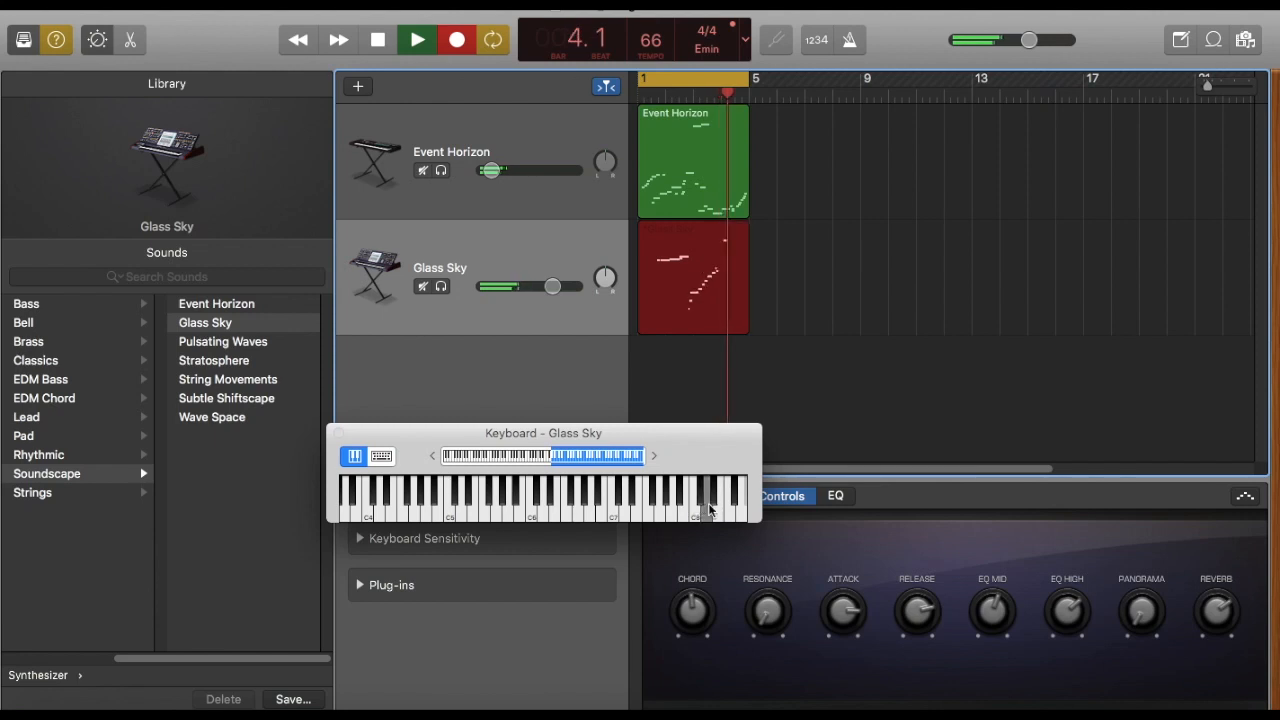
pyautogui.click(720, 508)
pyautogui.click(741, 510)
pyautogui.click(734, 511)
pyautogui.click(724, 514)
pyautogui.moveTo(724, 513); pyautogui.dragTo(634, 510)
pyautogui.click(457, 40)
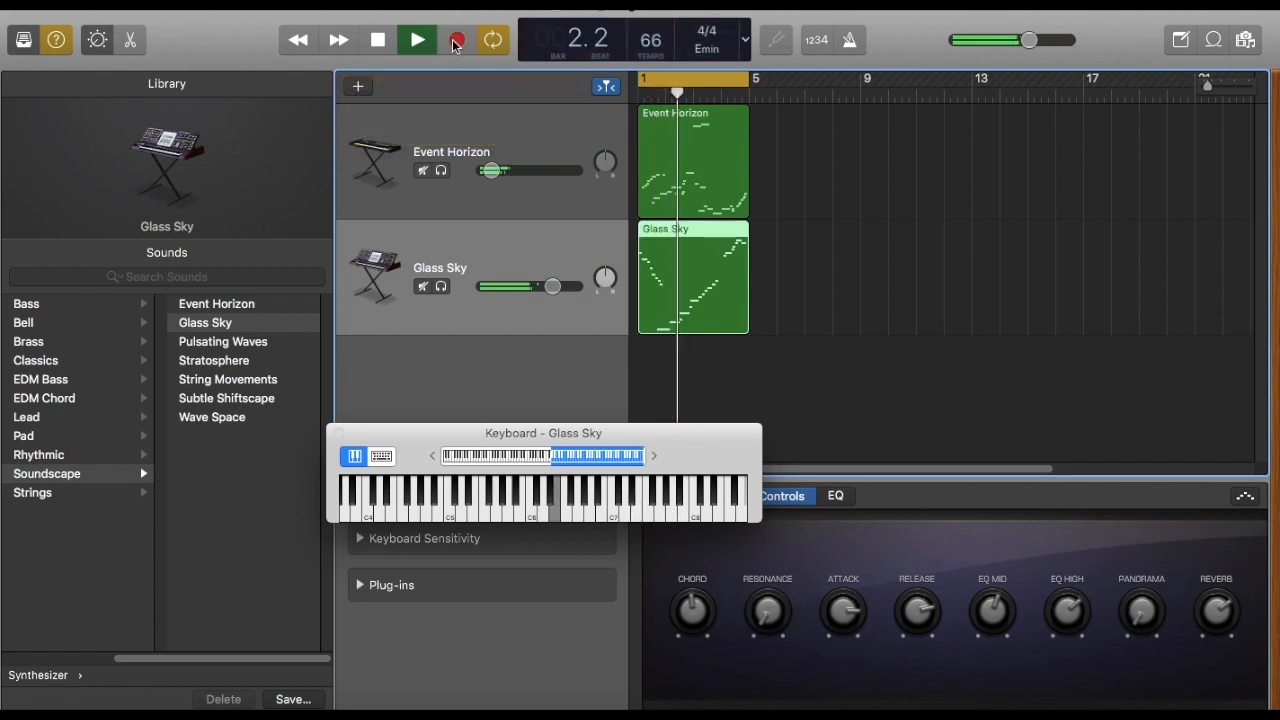
pyautogui.click(378, 40)
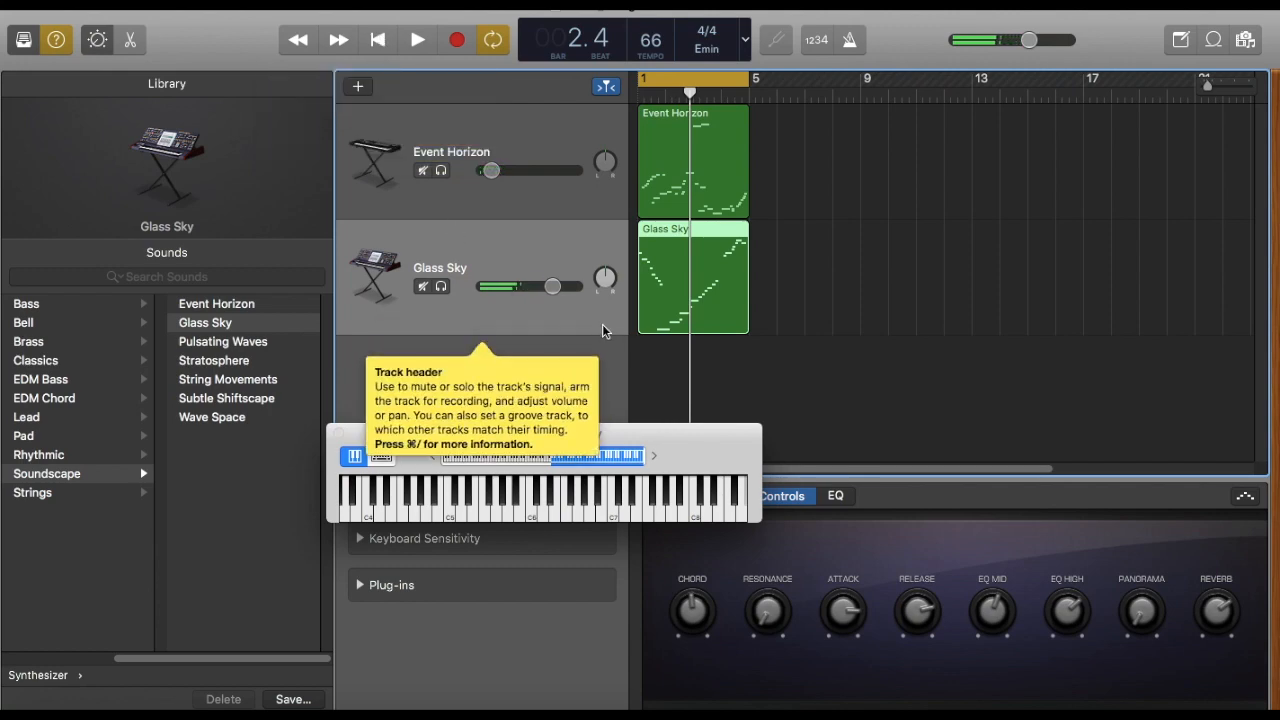
# Open the Glass Sky region in the Piano Roll with the on-screen keyboard moved clear of it, and play back its start
pyautogui.click(130, 42)
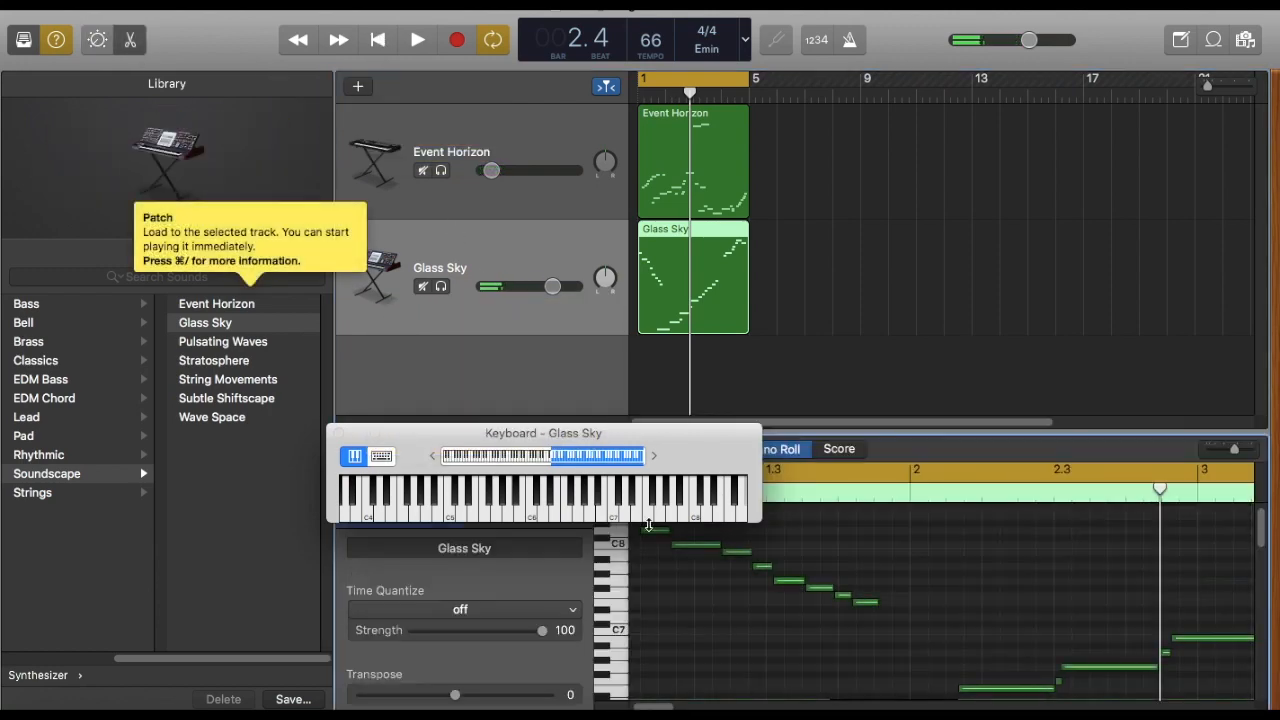
pyautogui.moveTo(610, 432); pyautogui.dragTo(324, 427)
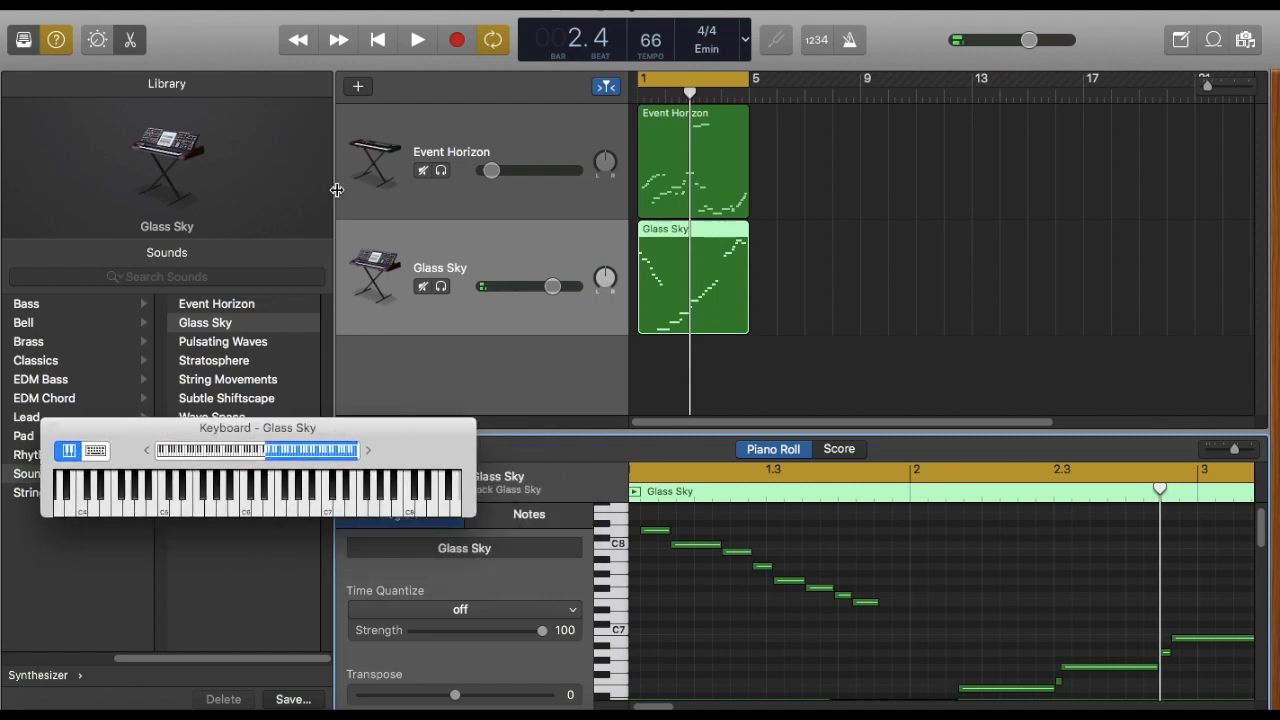
pyautogui.click(418, 41)
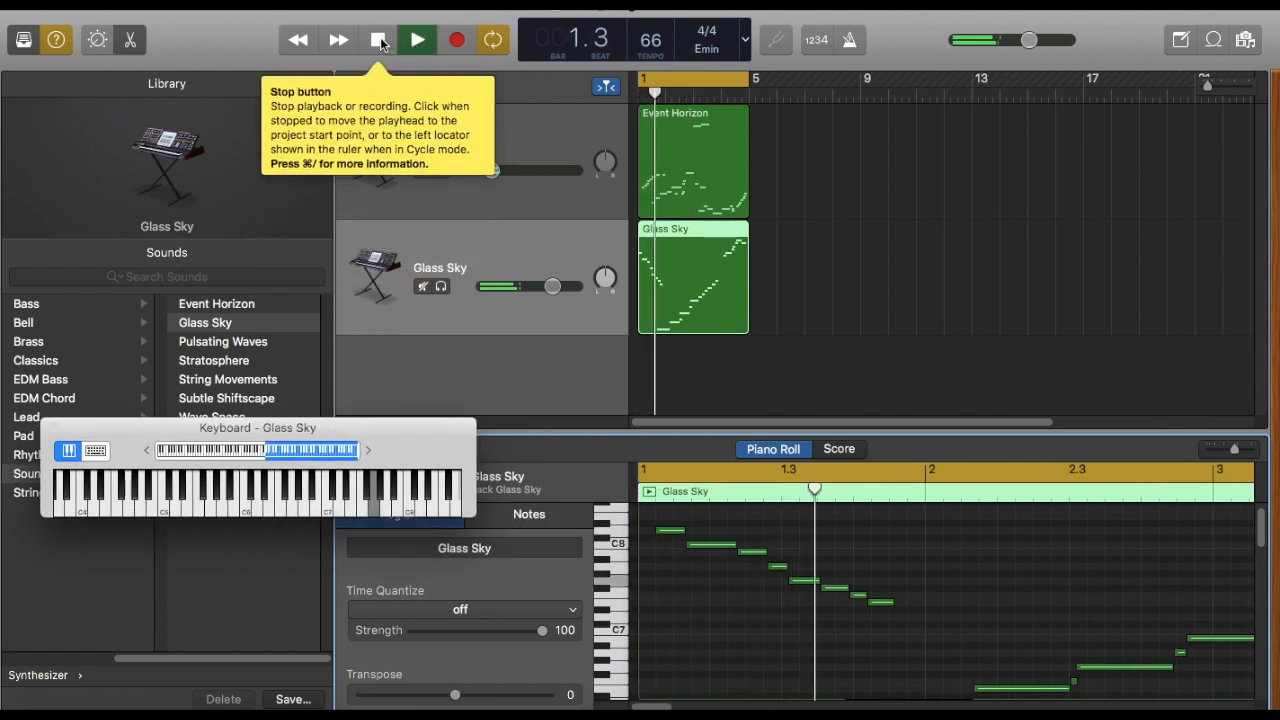
pyautogui.click(379, 41)
# Lower the first four Glass Sky notes in bar 1 to F#6, G6, G#6 and G#6, shifting the last three later
pyautogui.click(663, 535)
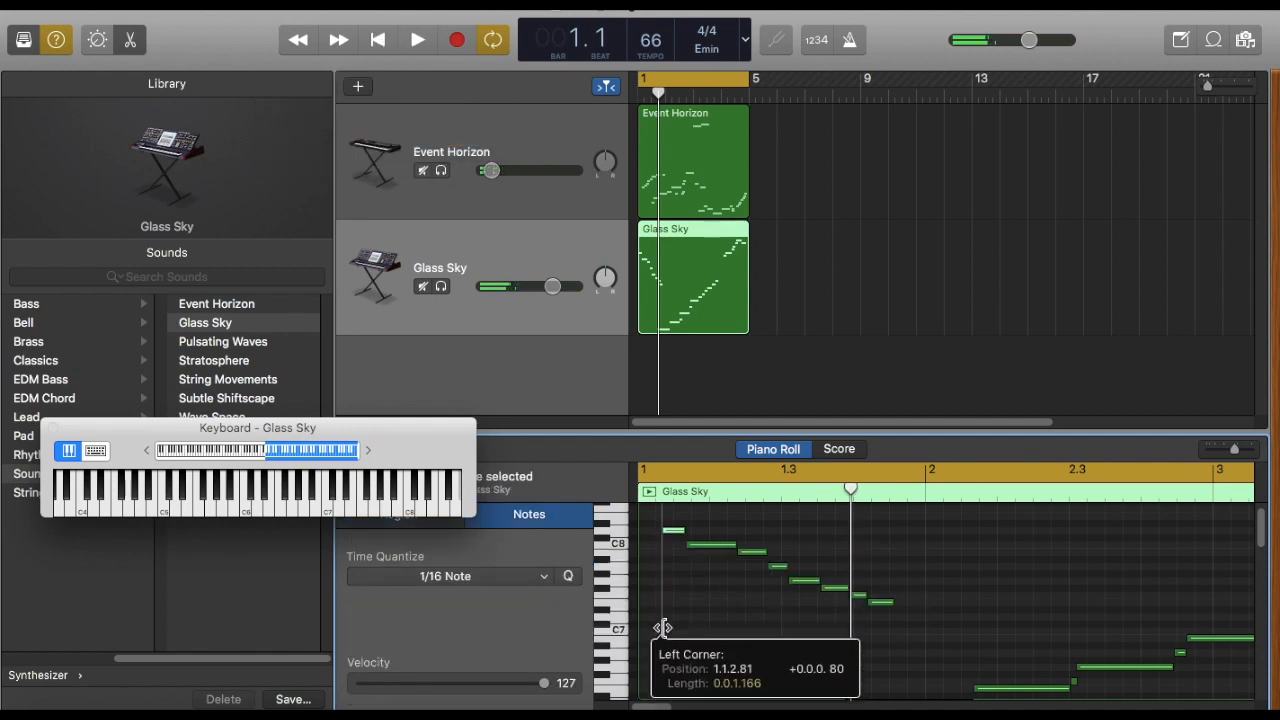
pyautogui.moveTo(676, 538); pyautogui.dragTo(676, 675)
pyautogui.moveTo(704, 551); pyautogui.dragTo(722, 668)
pyautogui.moveTo(748, 562); pyautogui.dragTo(795, 660)
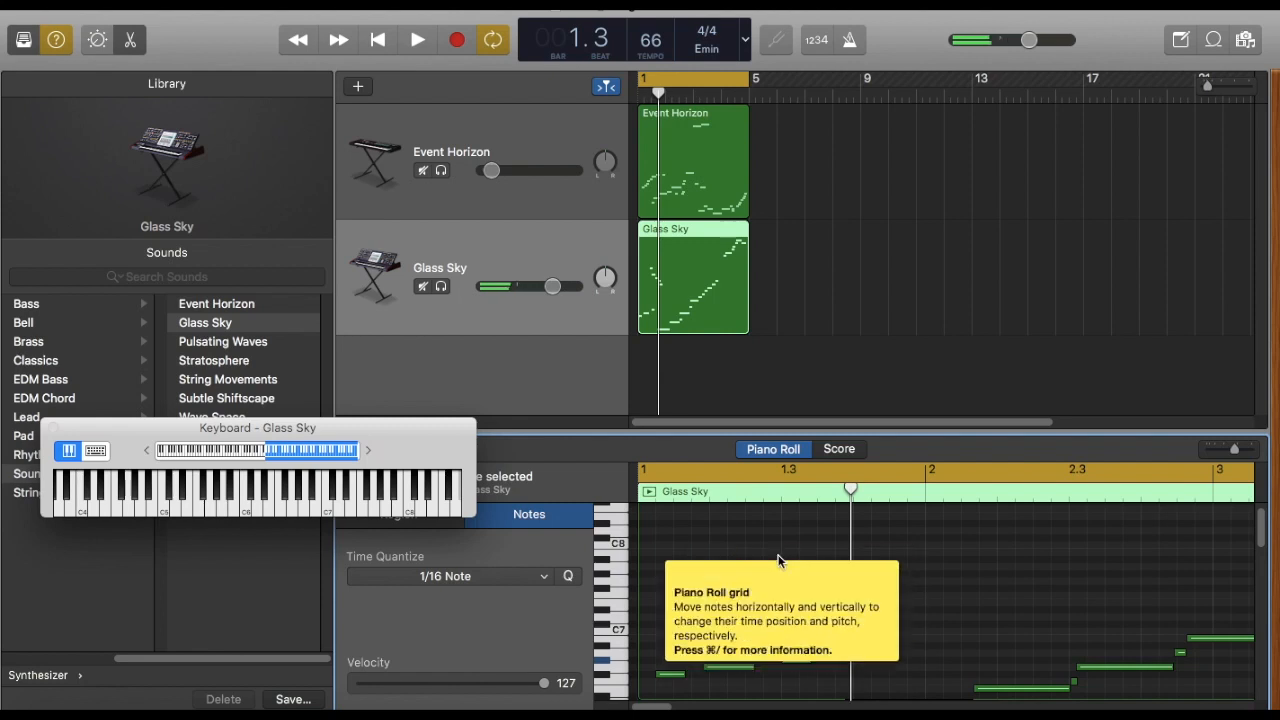
pyautogui.moveTo(778, 567); pyautogui.dragTo(846, 666)
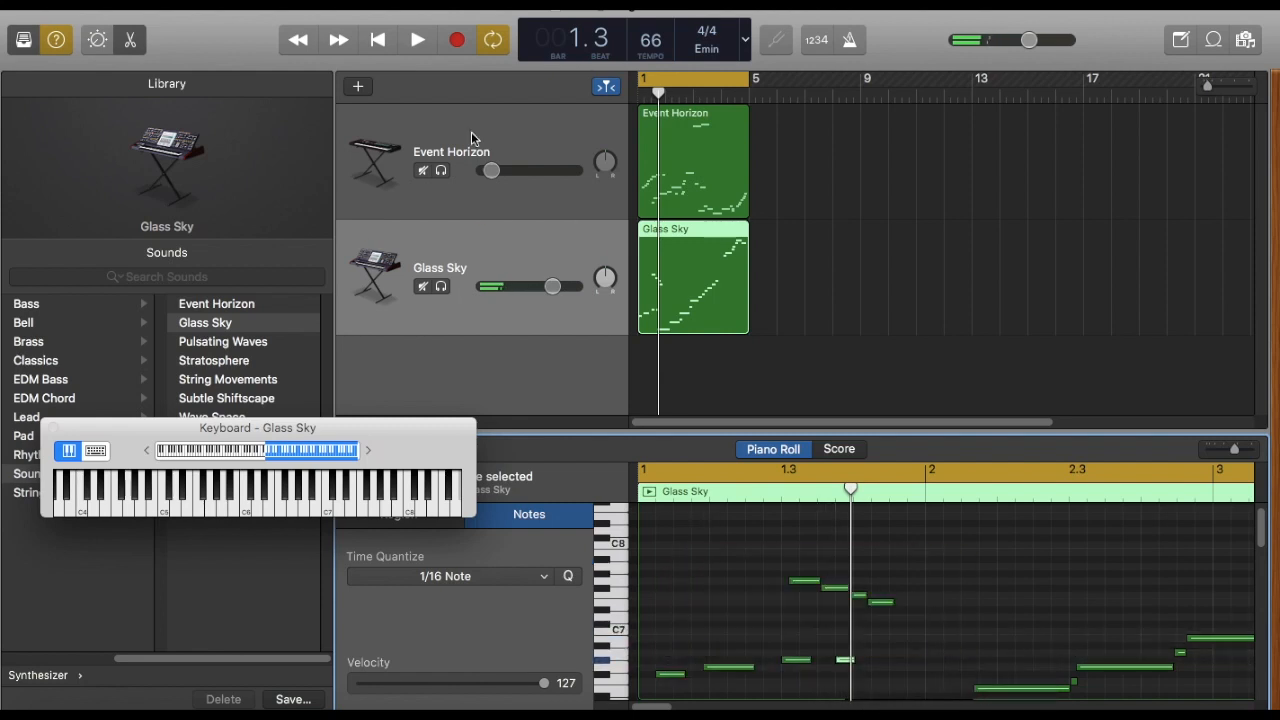
# Play back the edited notes, and lower the Glass Sky track's volume to about the Event Horizon track's fader level
pyautogui.click(418, 40)
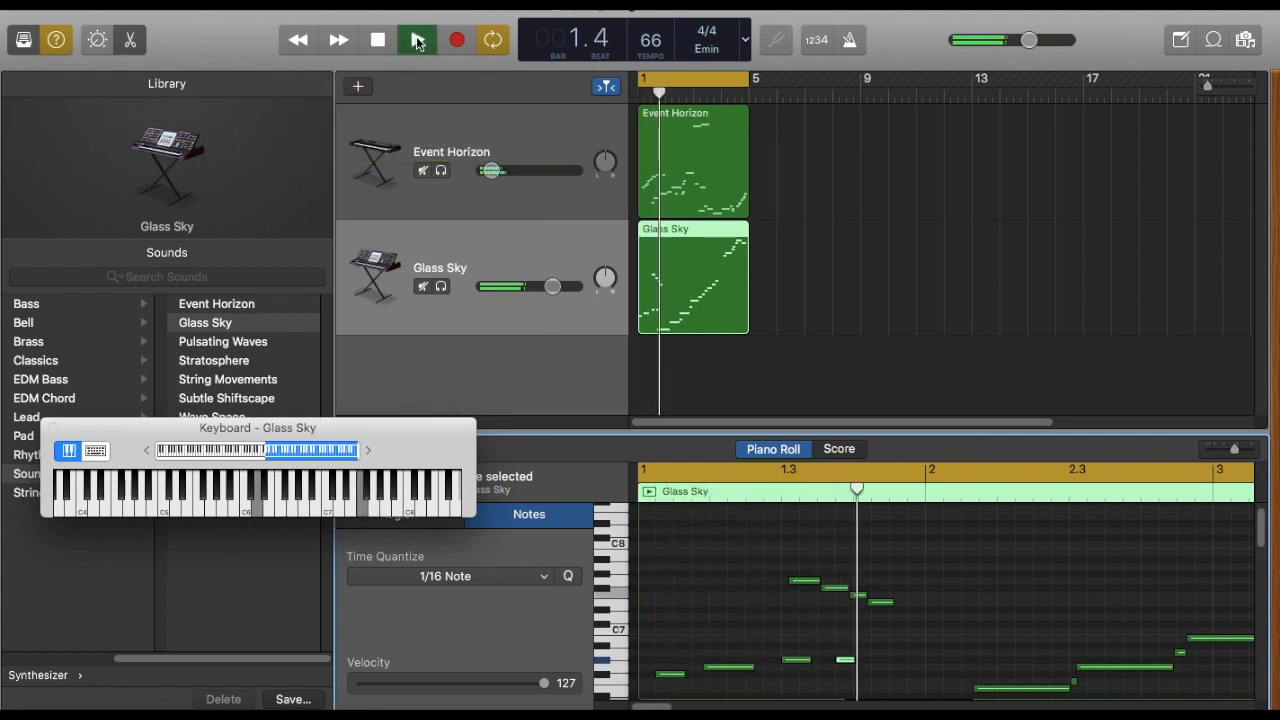
pyautogui.click(386, 40)
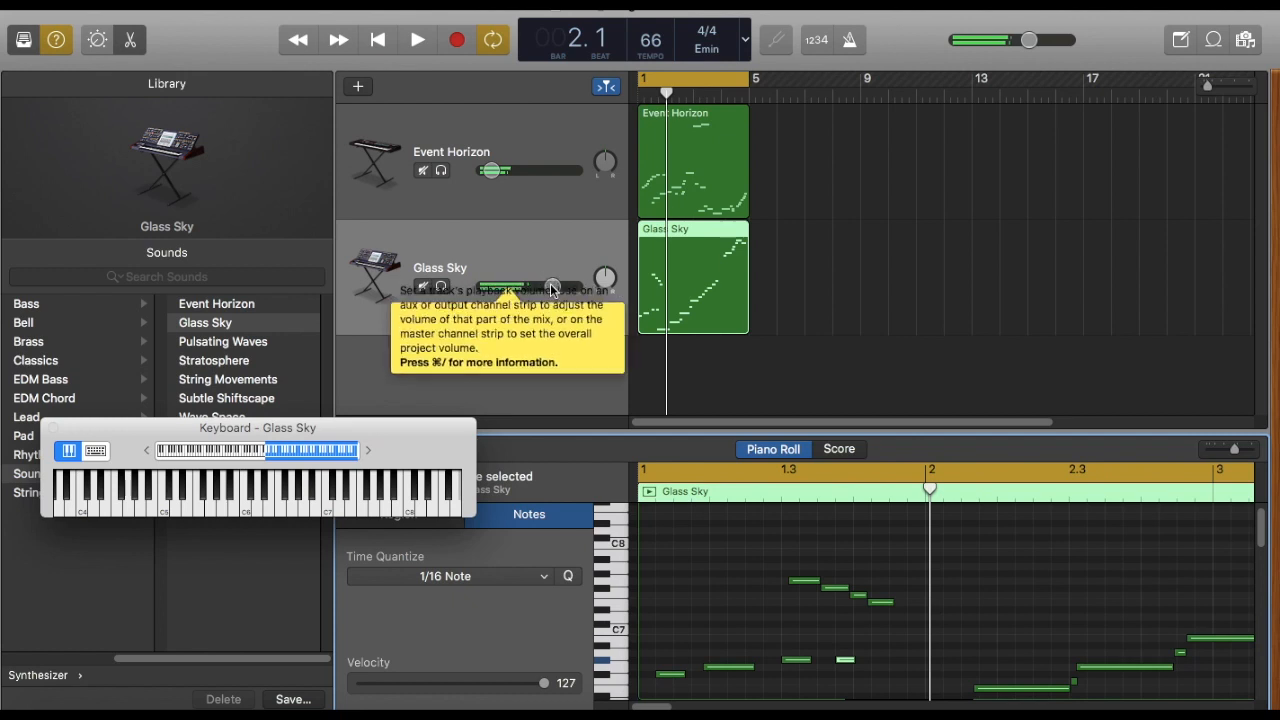
pyautogui.moveTo(552, 286); pyautogui.dragTo(493, 286)
# Play back both tracks to check their balance, repeating from the beginning of the project, and stop playback
pyautogui.click(415, 42)
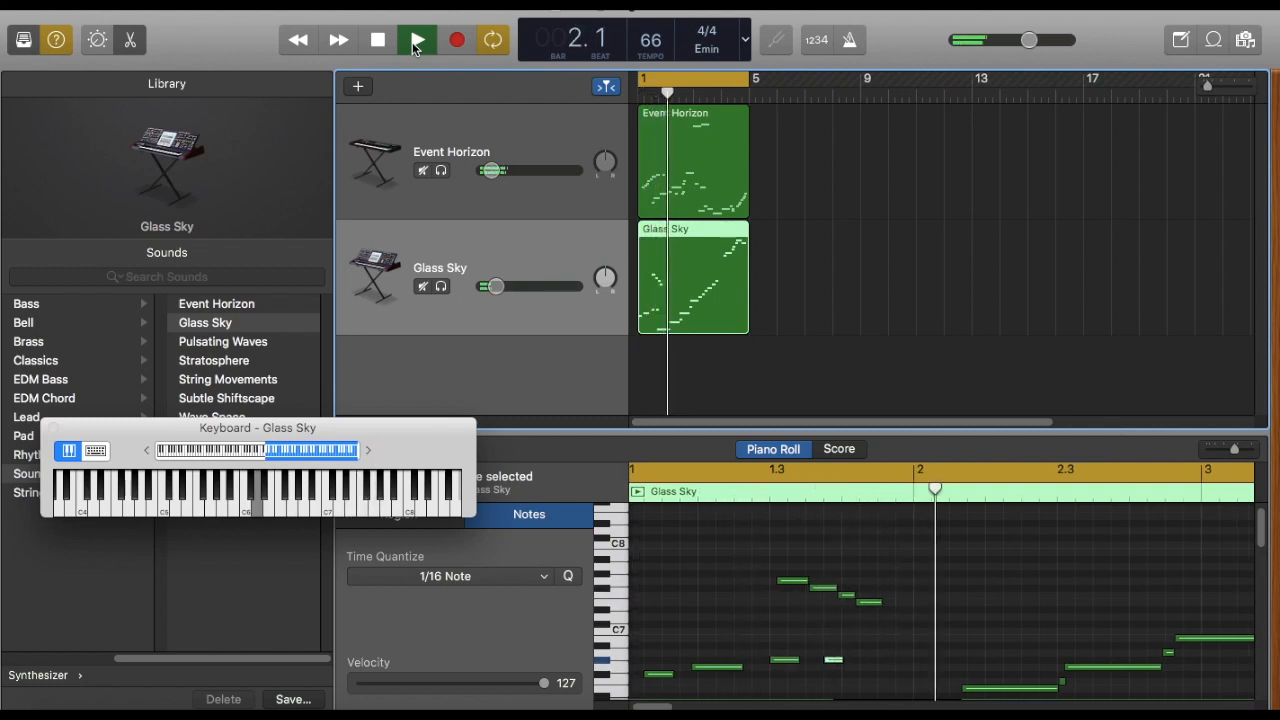
pyautogui.click(378, 40)
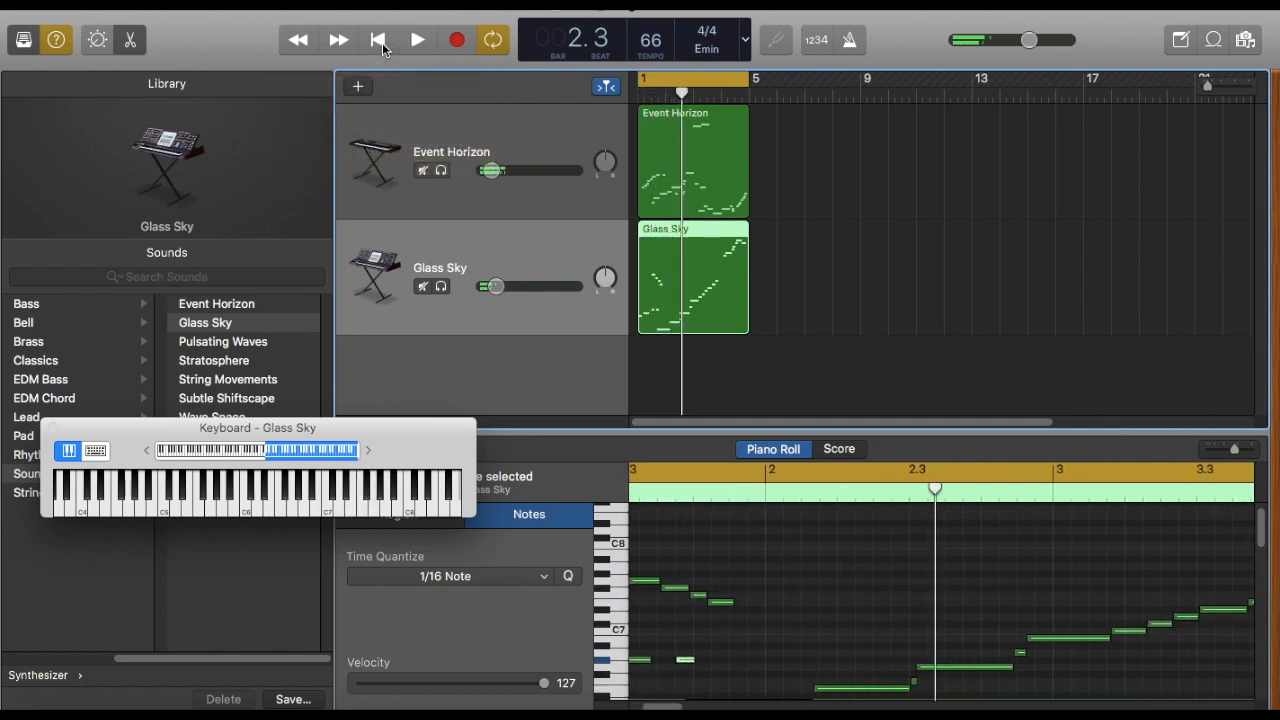
pyautogui.press('Return')
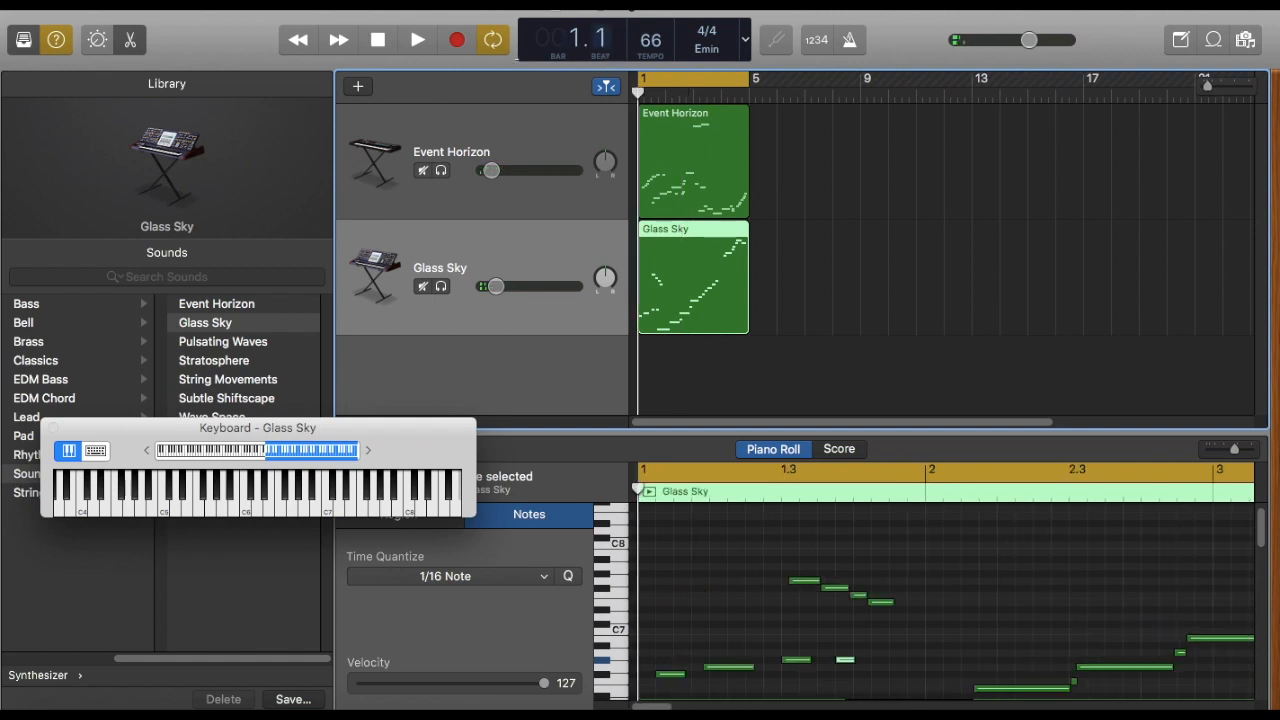
pyautogui.click(417, 42)
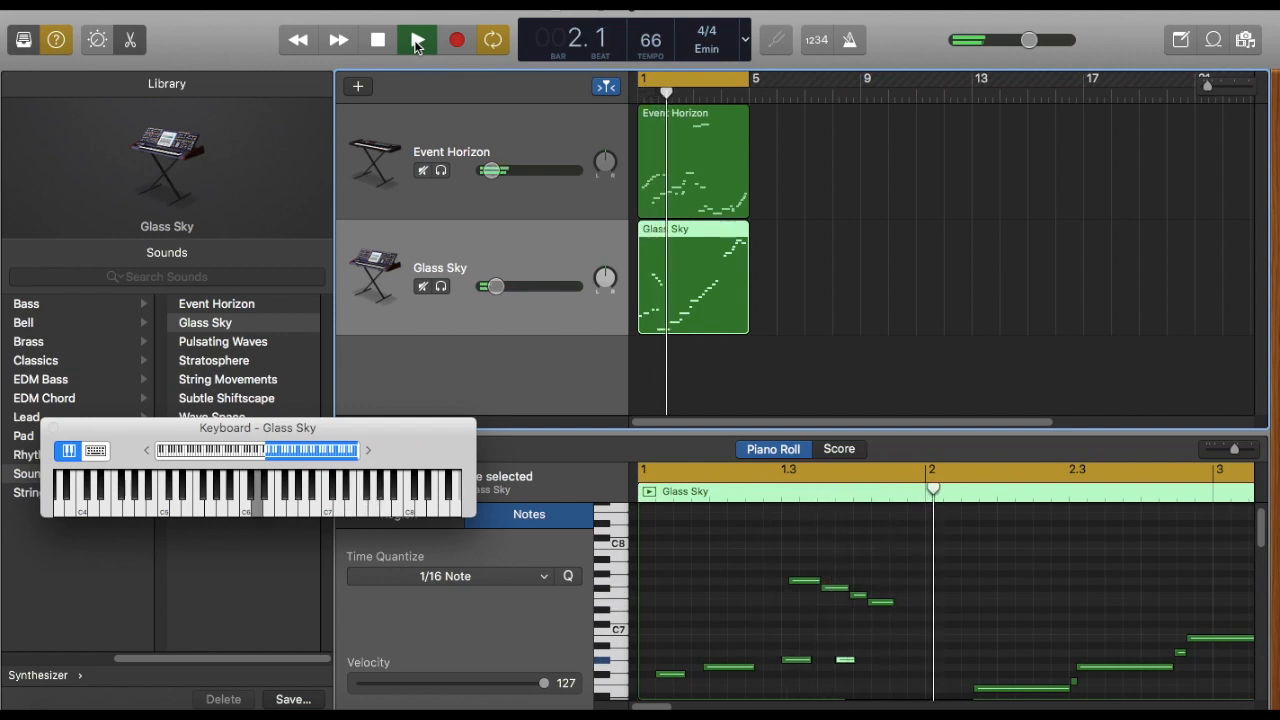
pyautogui.click(417, 42)
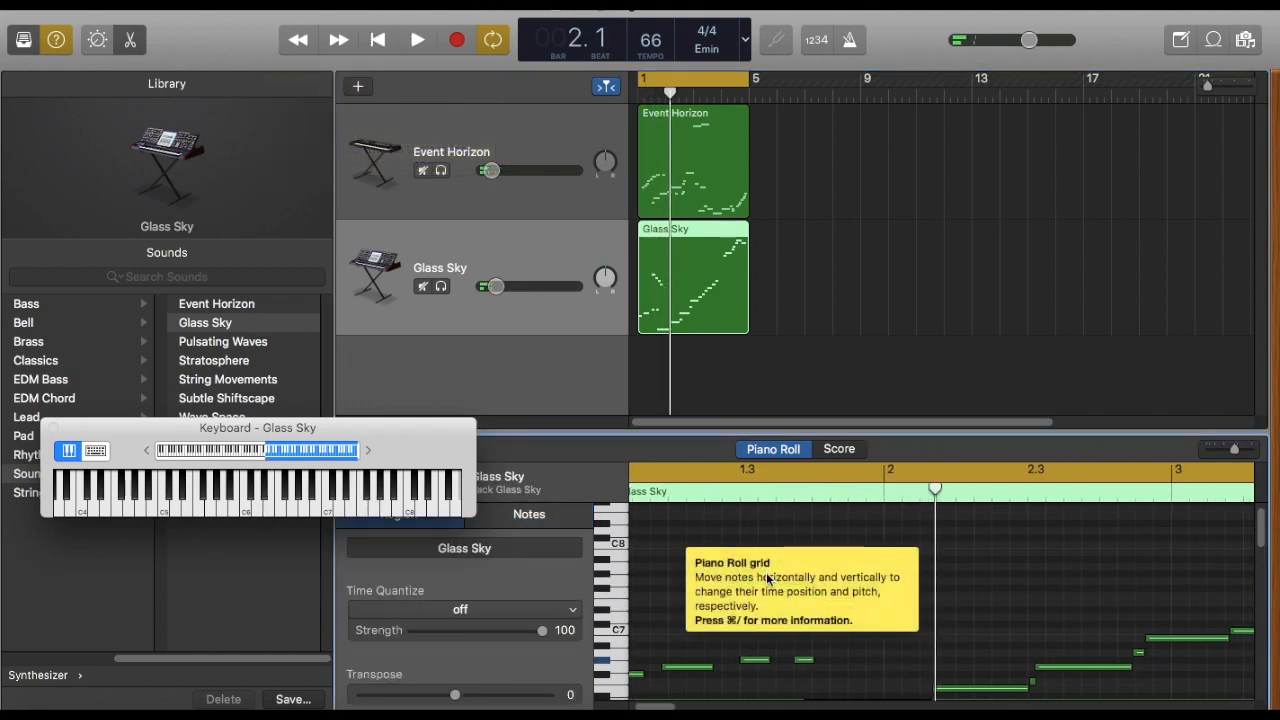
# Lower the next two high Glass Sky notes in bar 1 to G6, shifting them later, and play back the result
pyautogui.moveTo(760, 580); pyautogui.dragTo(828, 668)
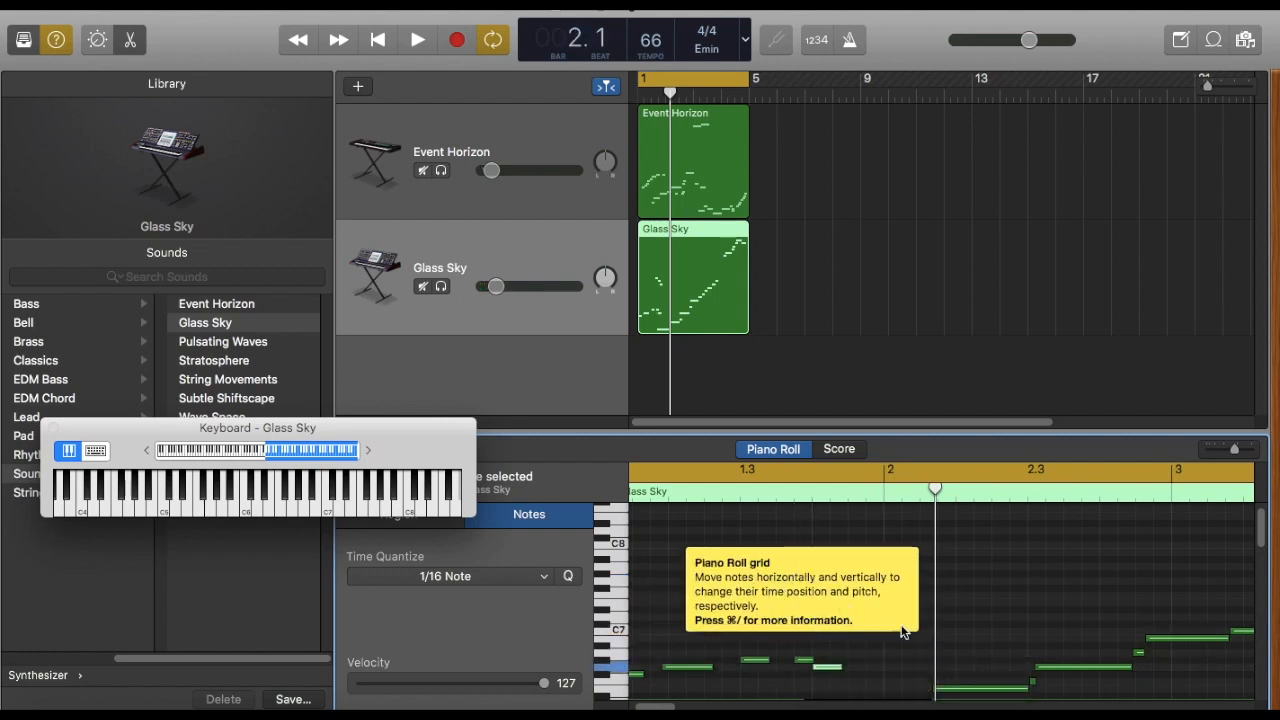
pyautogui.moveTo(790, 588); pyautogui.dragTo(872, 666)
pyautogui.click(417, 42)
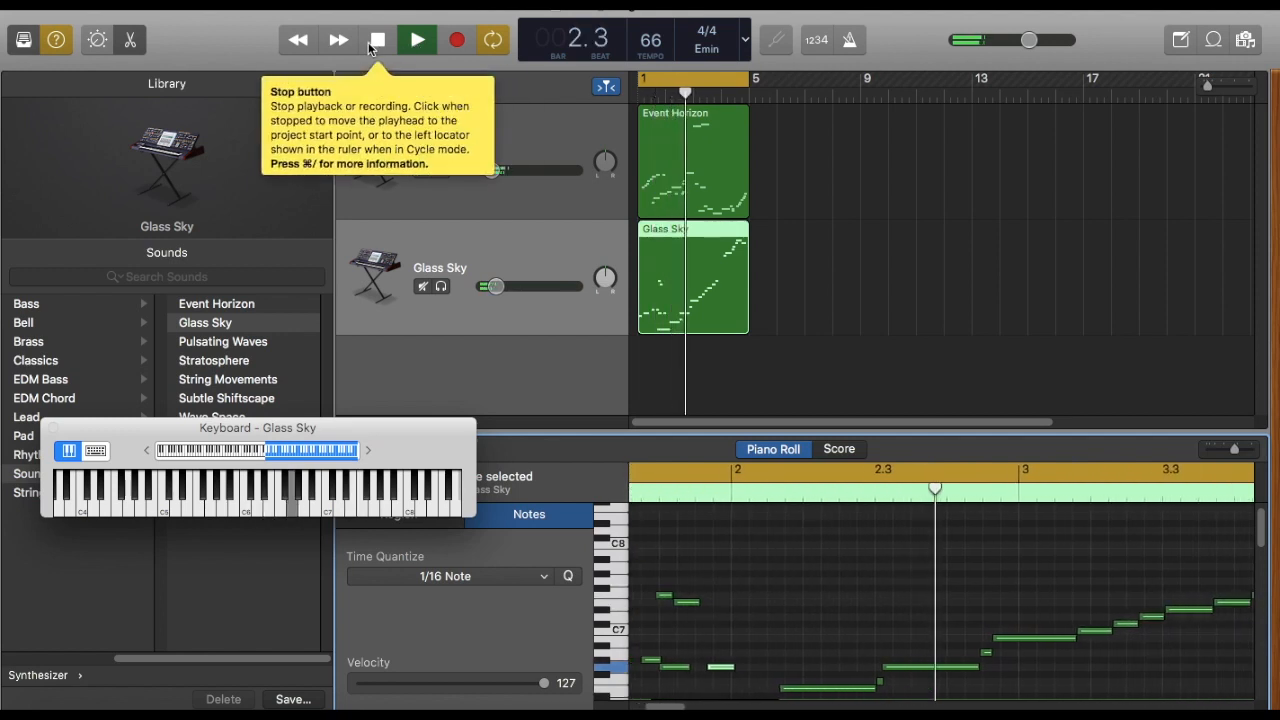
pyautogui.click(377, 40)
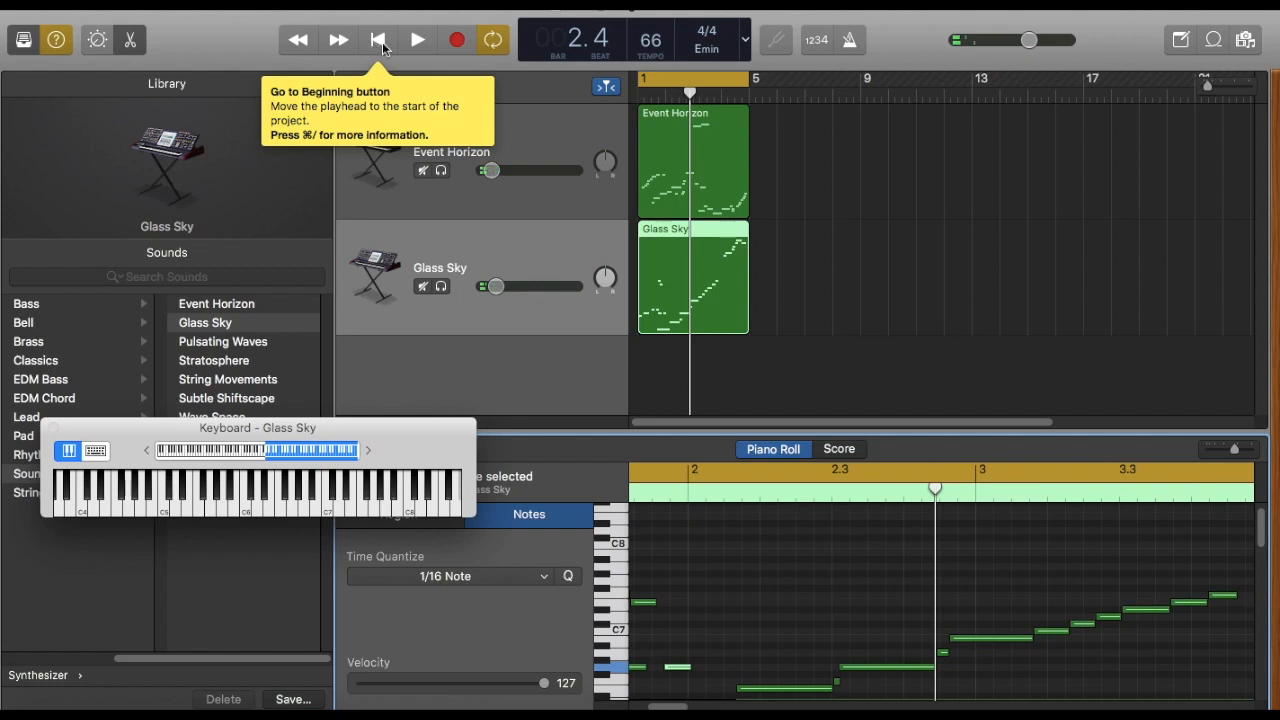
# Lower the master volume to -13.7 dB and play back both tracks
pyautogui.moveTo(1030, 42); pyautogui.dragTo(947, 53)
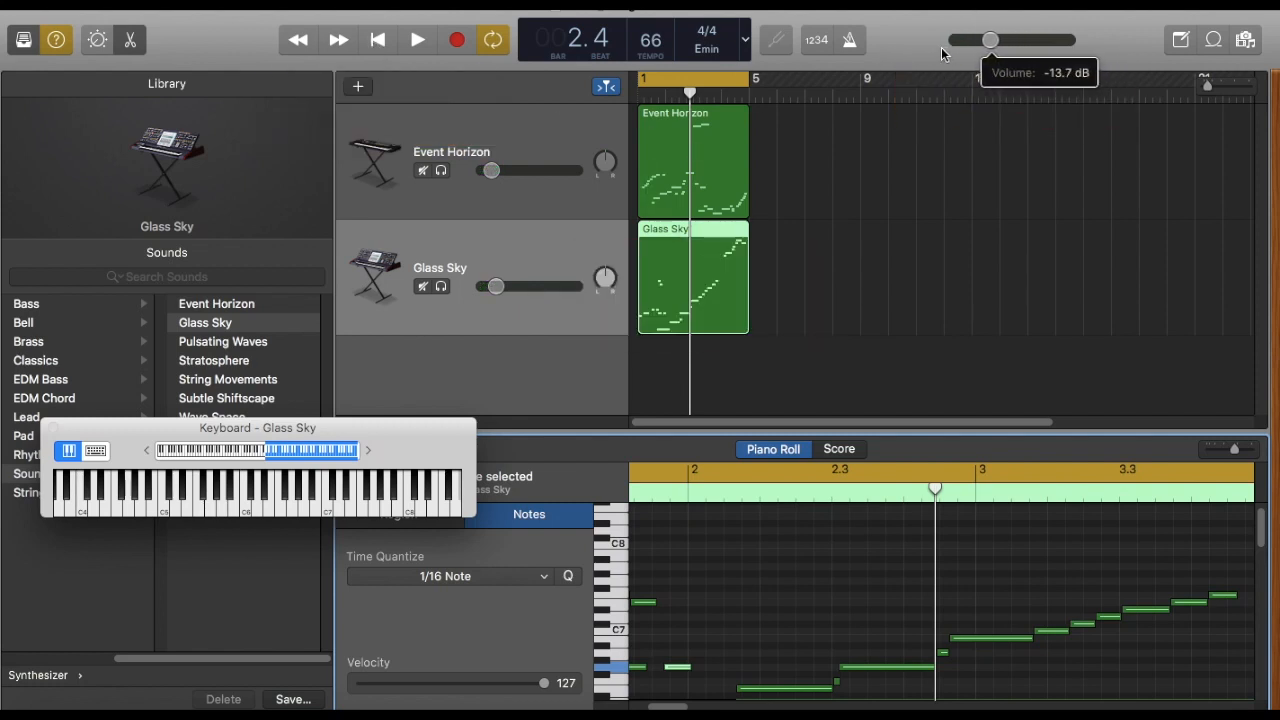
pyautogui.click(416, 41)
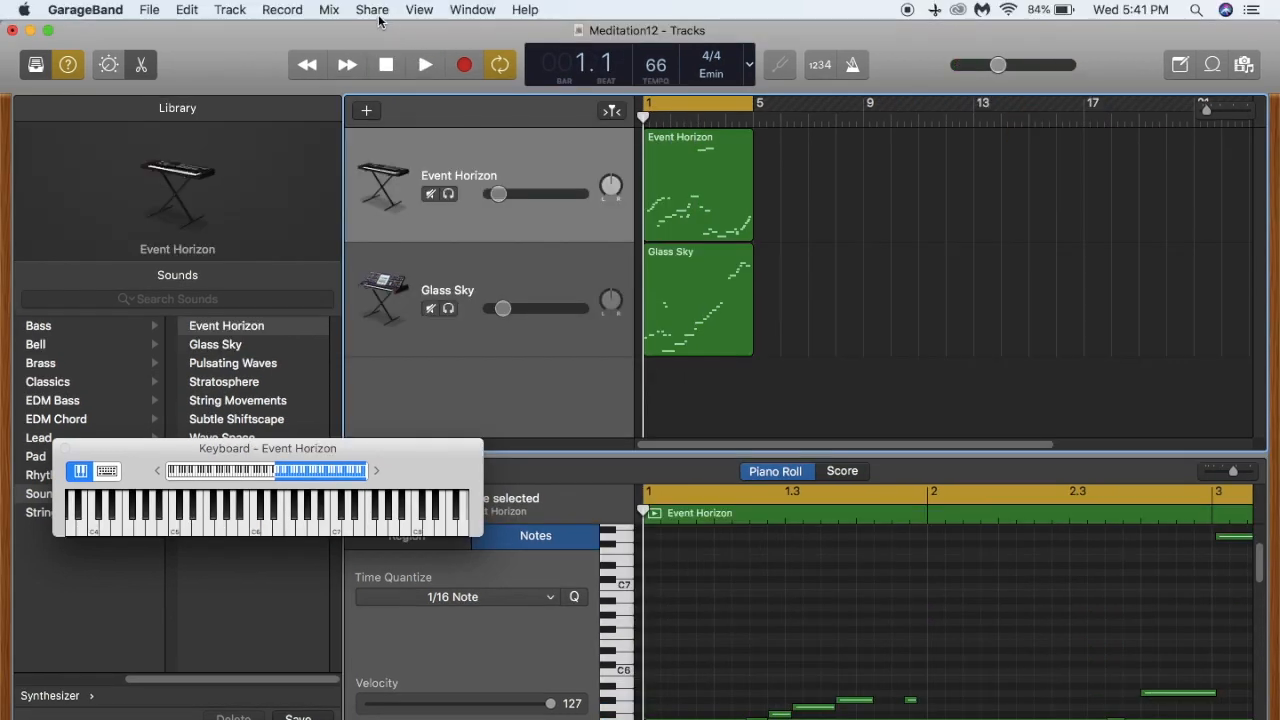
# Export the song to the GarageBand folder as a high-quality 192 kBit/s MP3 named Medi_Slow
pyautogui.click(374, 12)
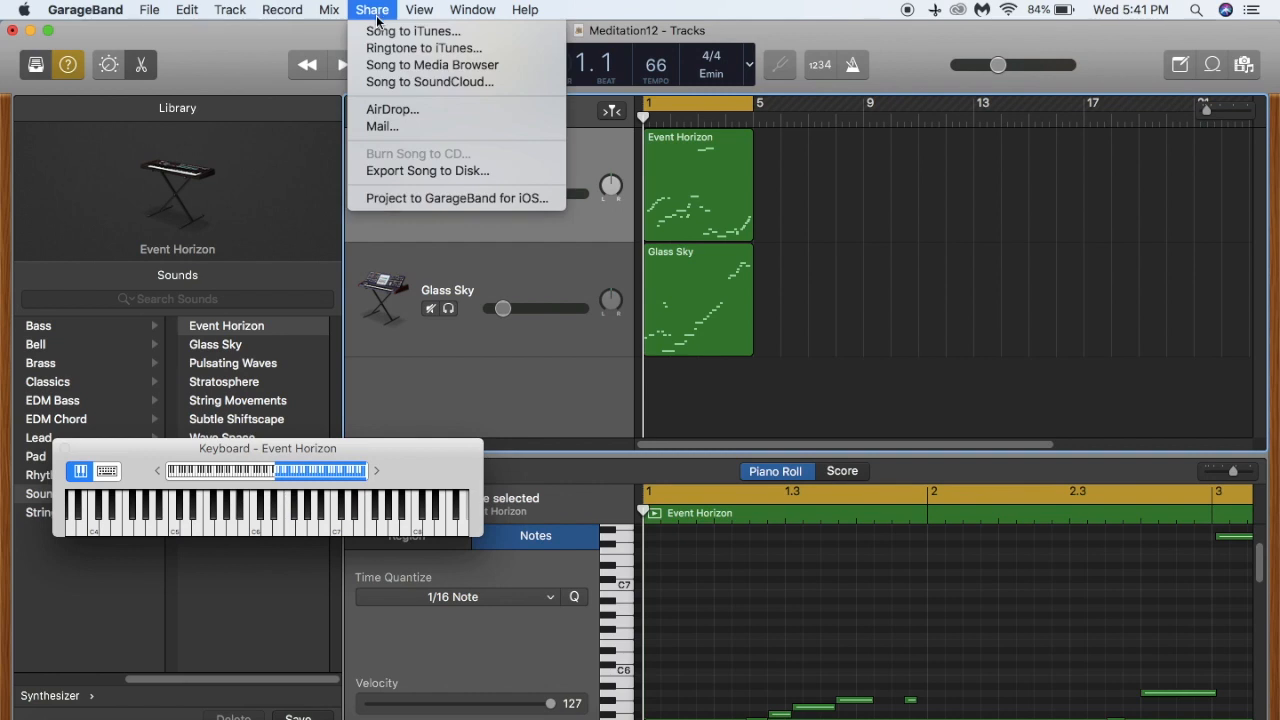
pyautogui.click(407, 172)
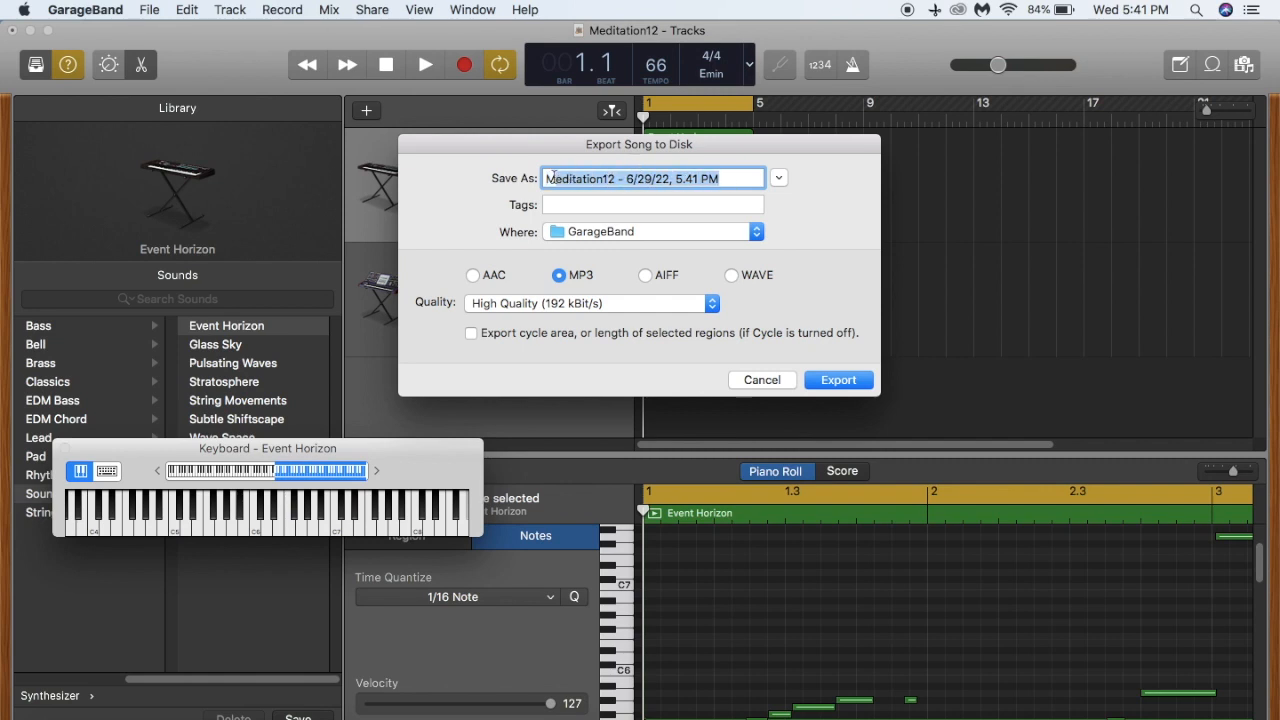
pyautogui.write('Medi_Slow')
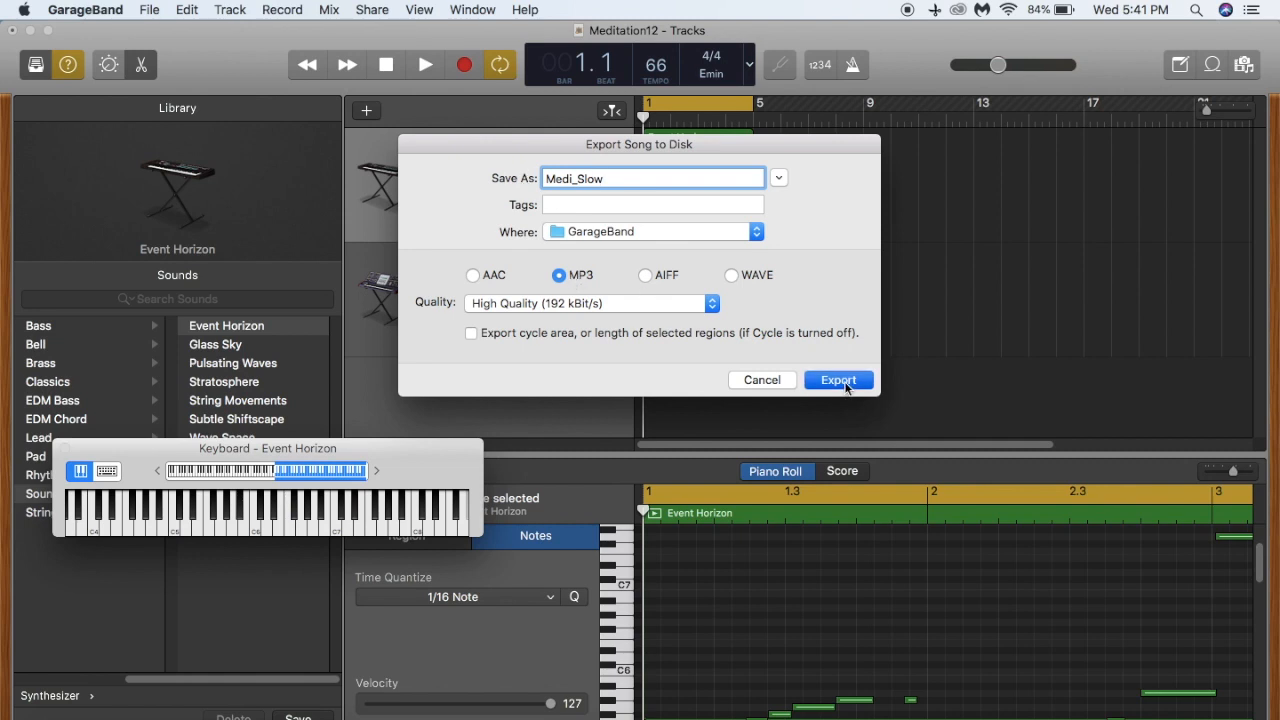
pyautogui.click(838, 381)
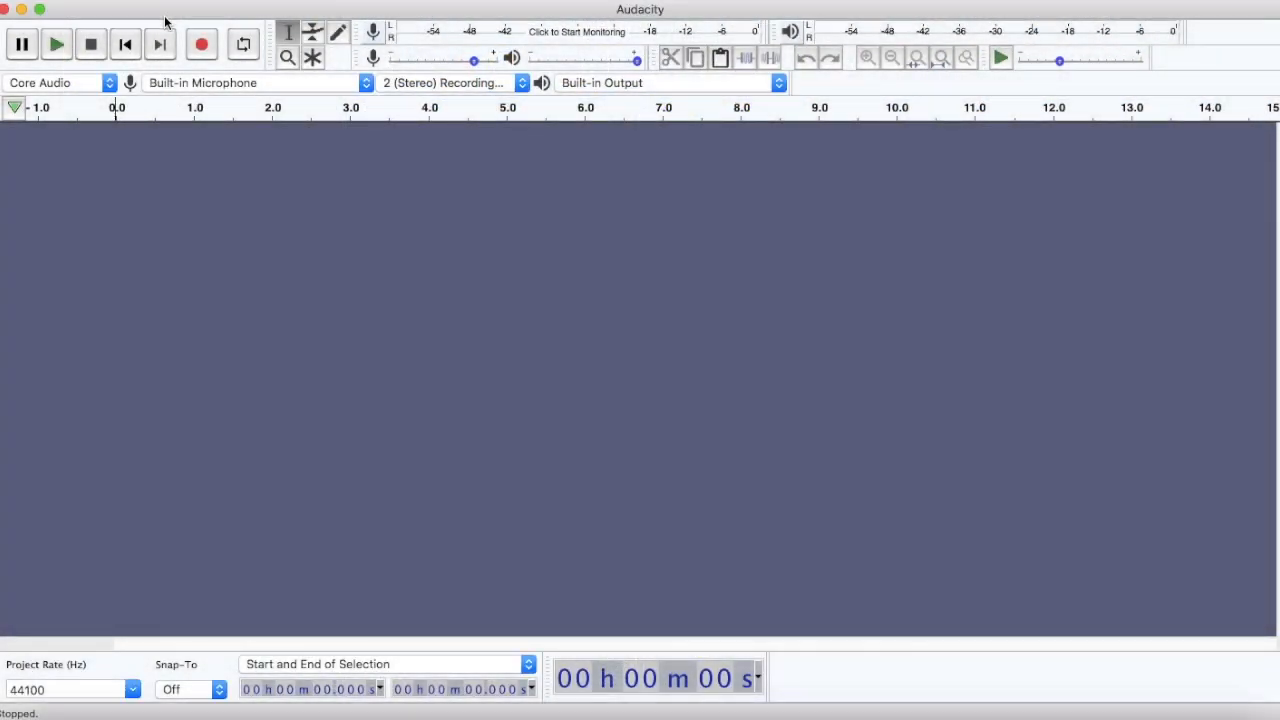
# Switch to Audacity and import the audio file Medi_Slow.mp3 from the GarageBand folder
pyautogui.click(124, 3)
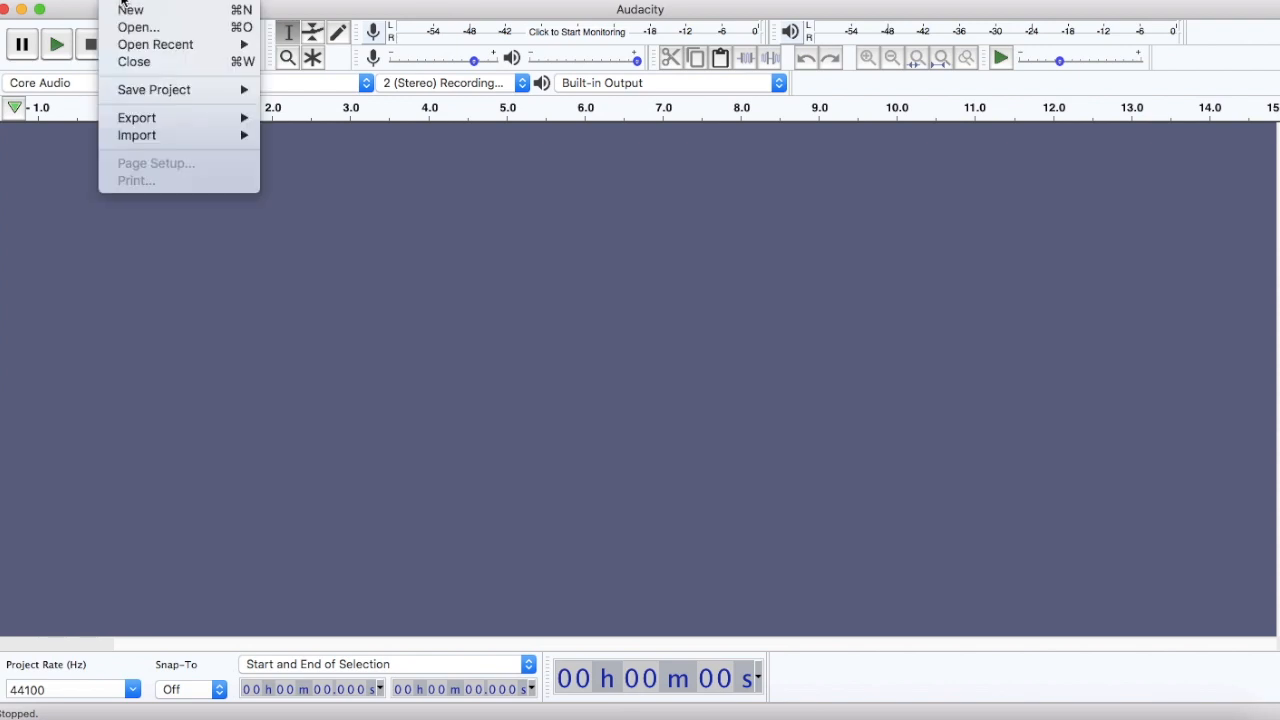
pyautogui.moveTo(174, 137)
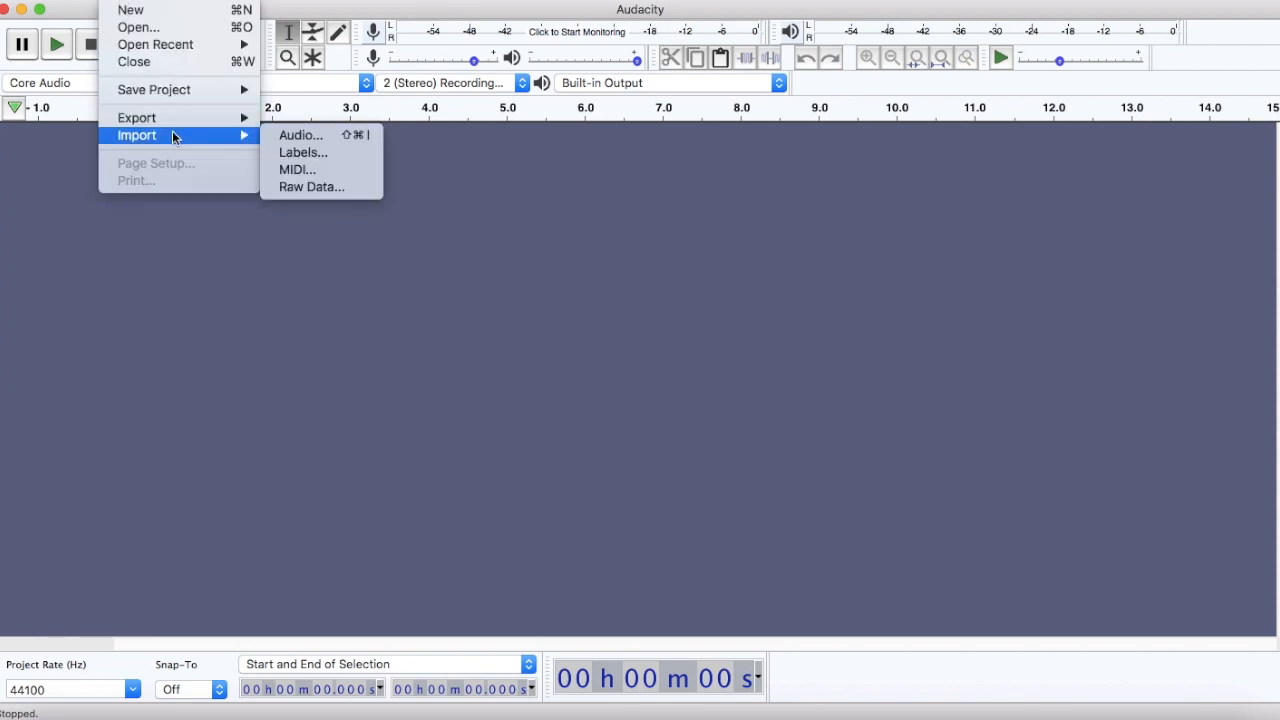
pyautogui.click(290, 134)
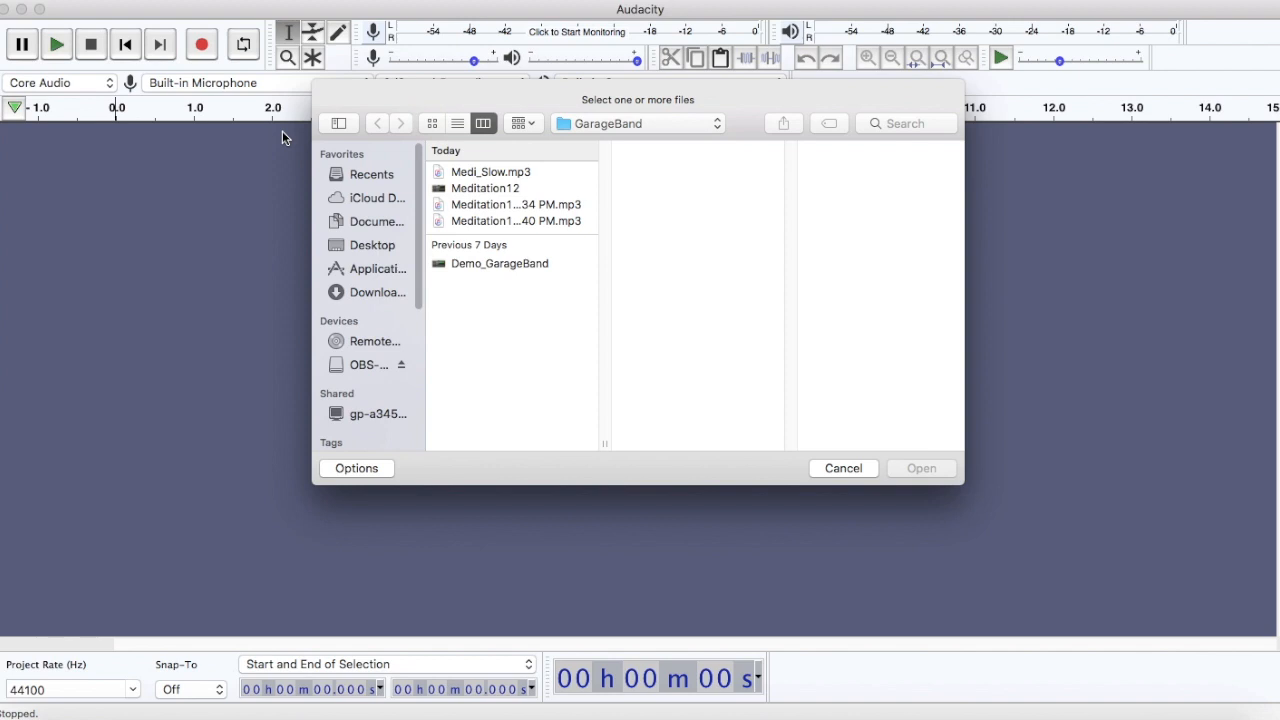
pyautogui.click(490, 173)
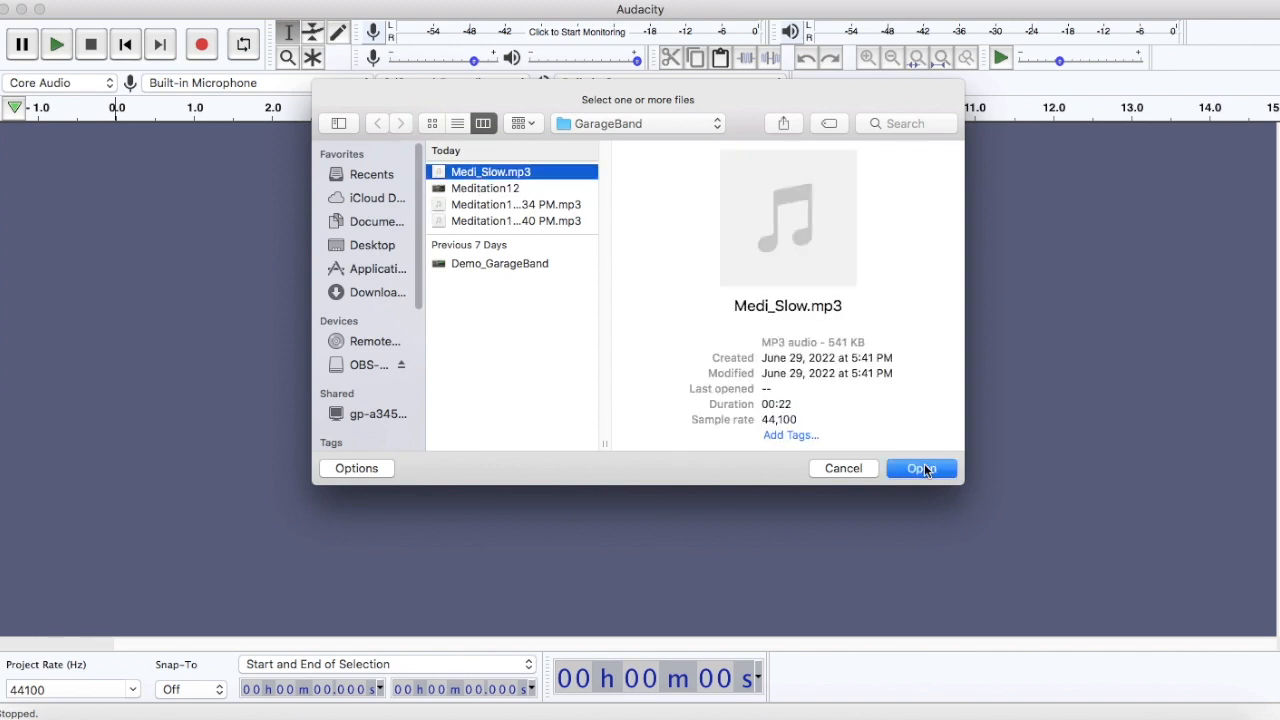
pyautogui.click(921, 468)
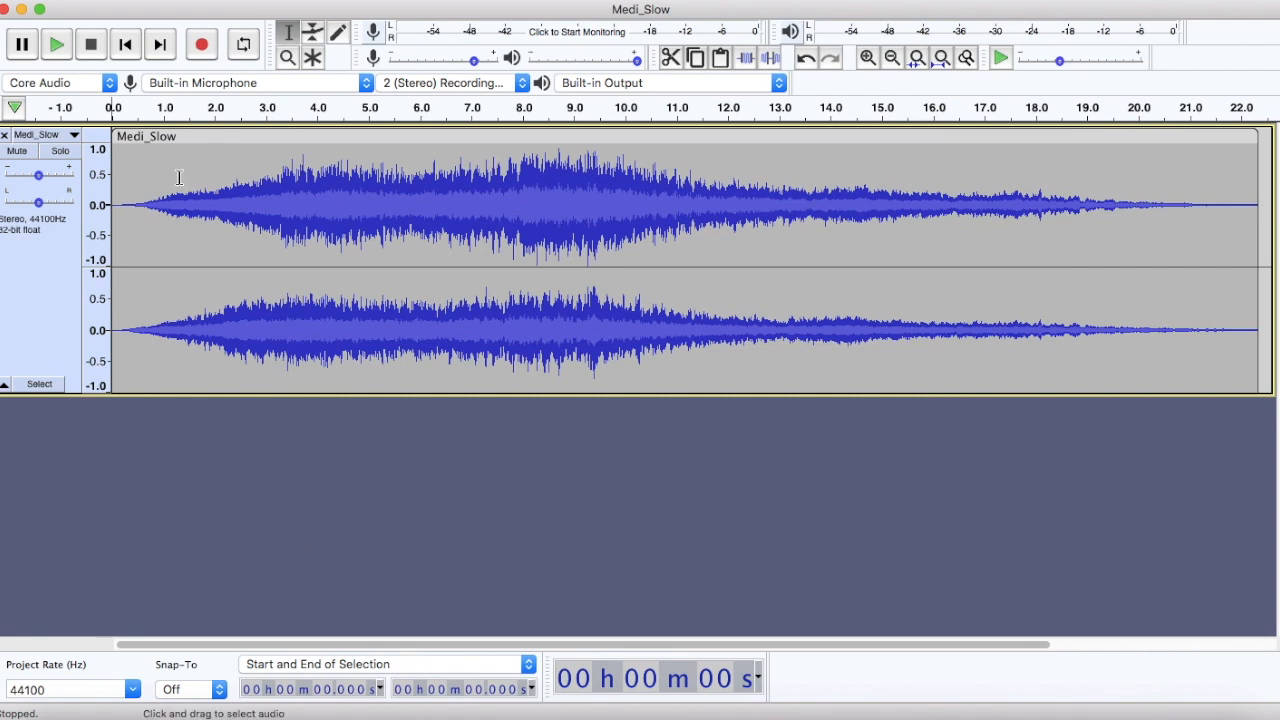
# Play the clip's opening briefly, and delete its first 0.6 seconds or so and everything after about 18 seconds
pyautogui.click(57, 46)
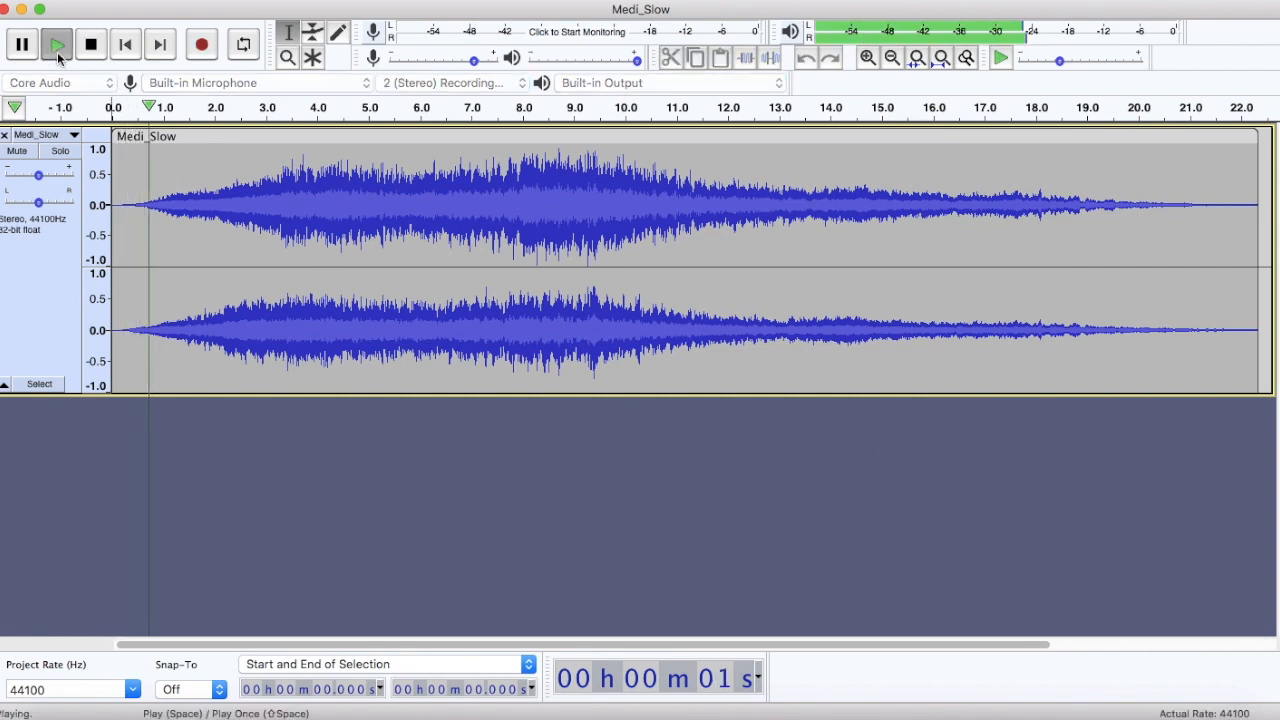
pyautogui.click(92, 46)
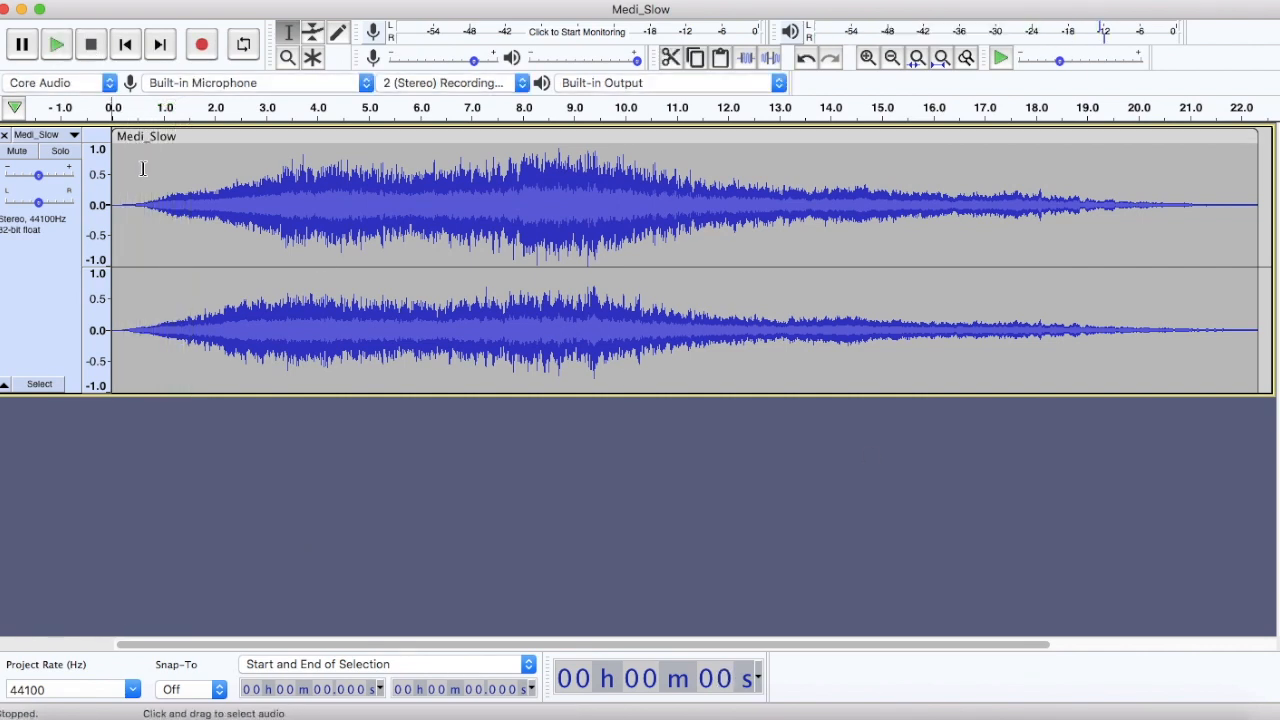
pyautogui.moveTo(143, 200); pyautogui.dragTo(85, 192)
pyautogui.press('Delete')
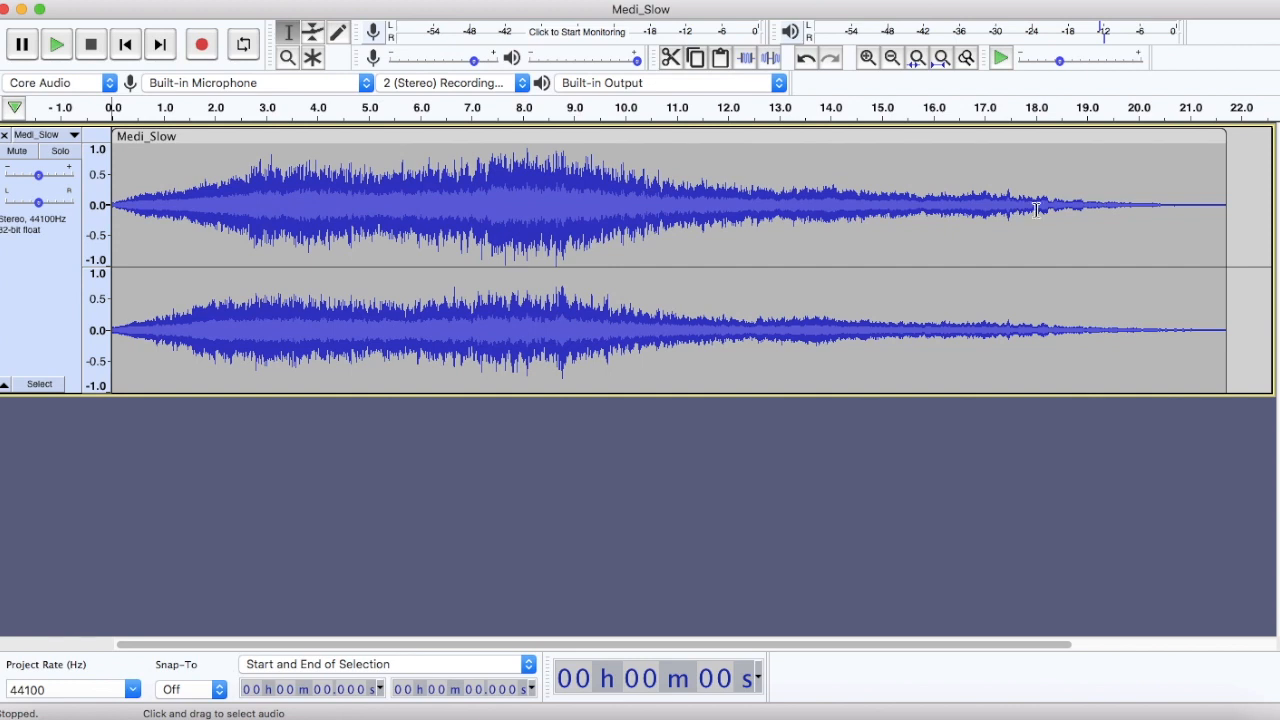
pyautogui.moveTo(1040, 210); pyautogui.dragTo(1214, 251)
pyautogui.press('Delete')
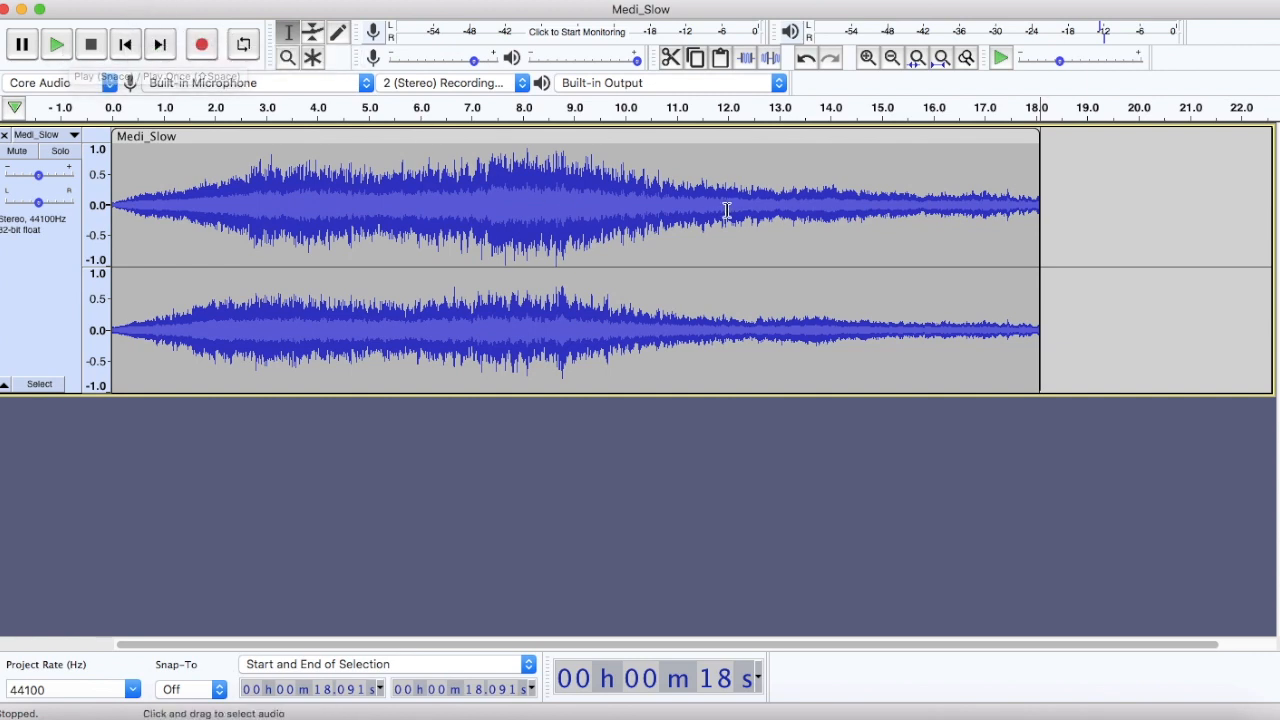
# Play back the trimmed clip's ending from about 13.6 seconds and stop playback
pyautogui.click(810, 218)
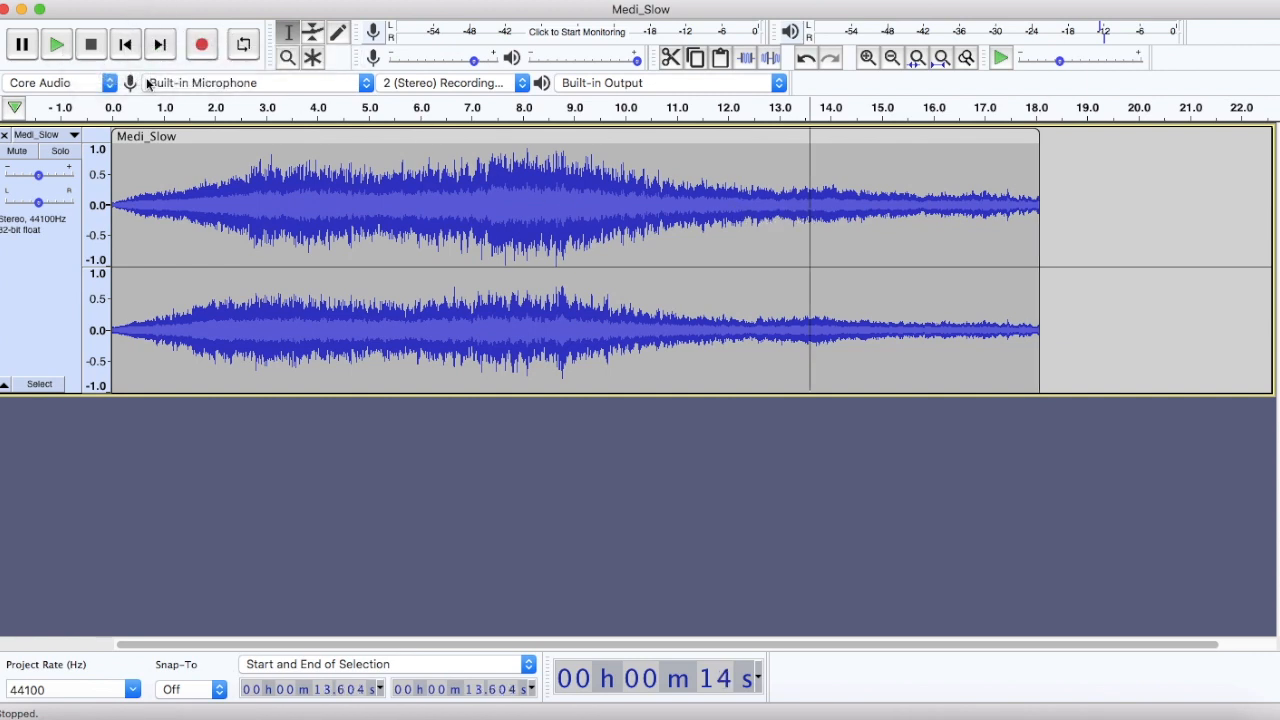
pyautogui.click(58, 46)
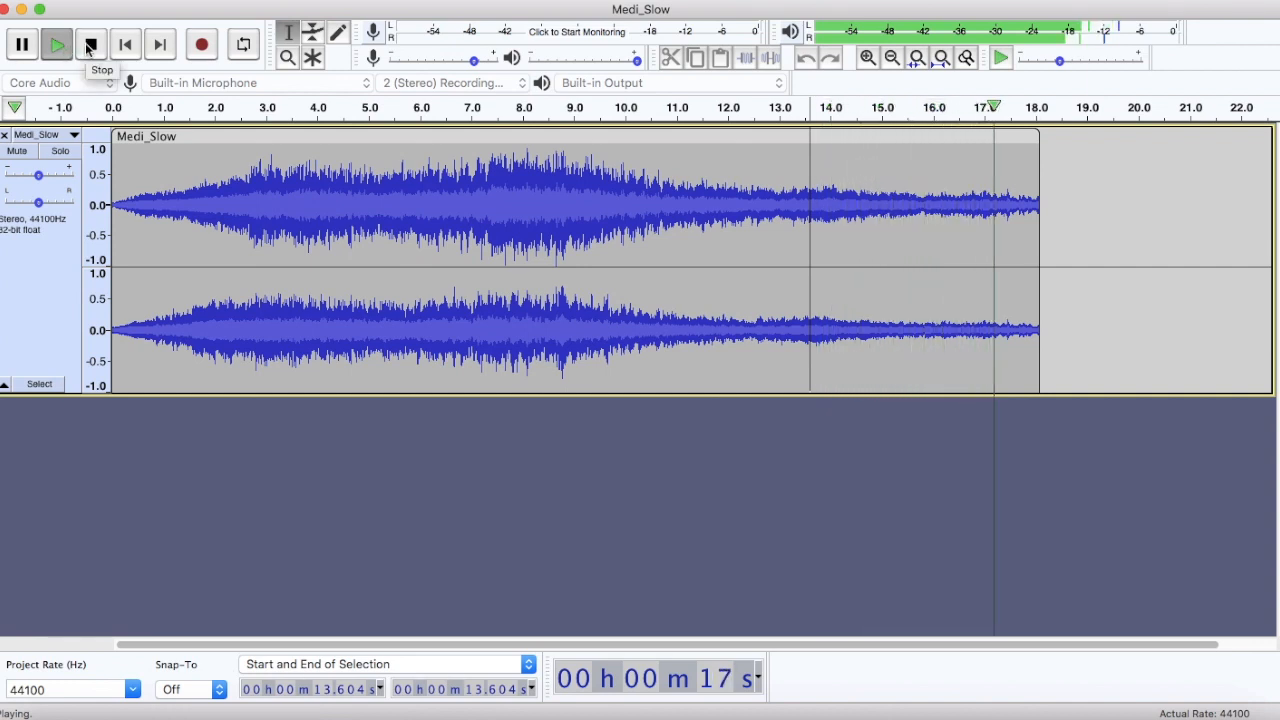
pyautogui.click(90, 46)
# Preview Paulstretch on the whole clip, and apply it with stretch factor 13.0 and time resolution 0.25 seconds
pyautogui.click(160, 218)
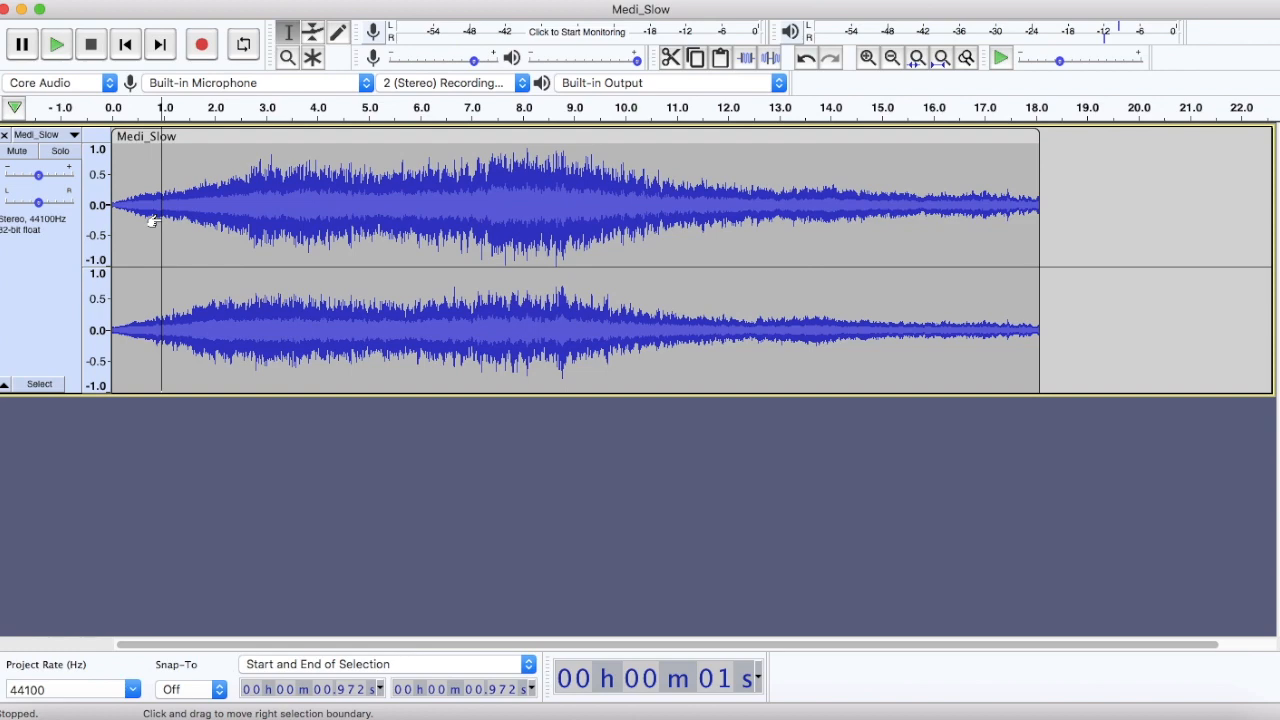
pyautogui.doubleClick(160, 218)
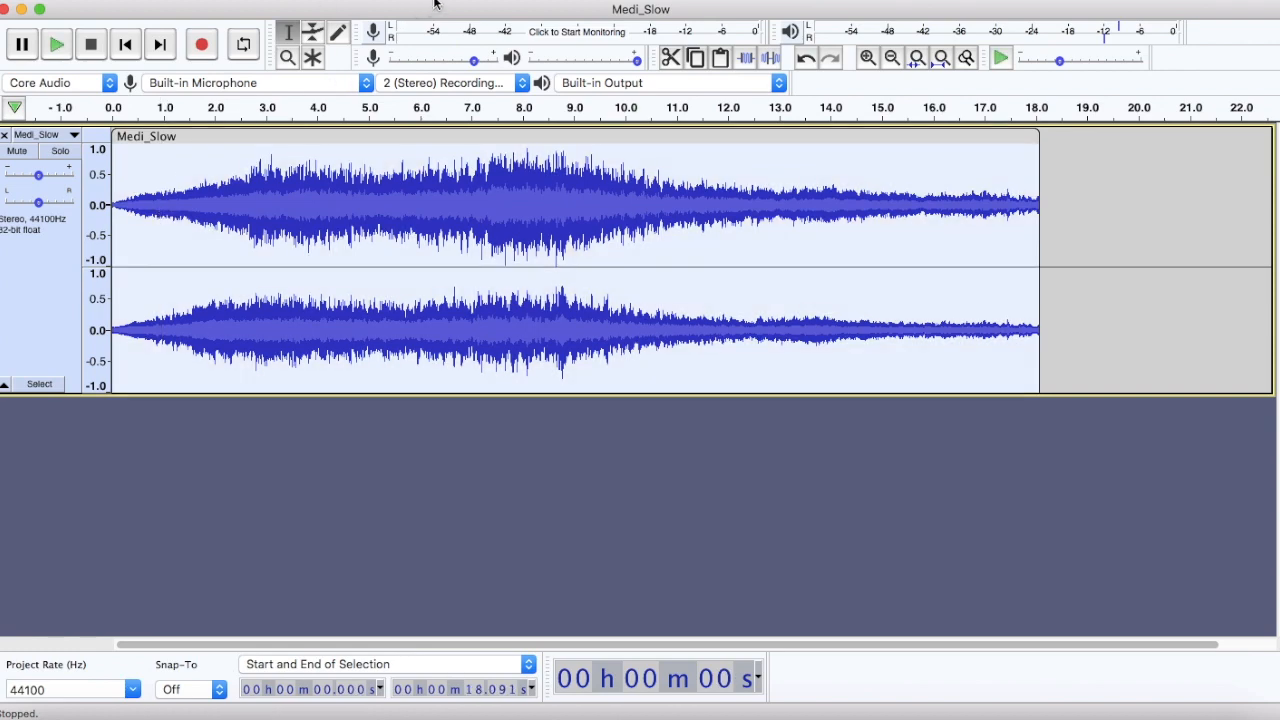
pyautogui.click(493, 4)
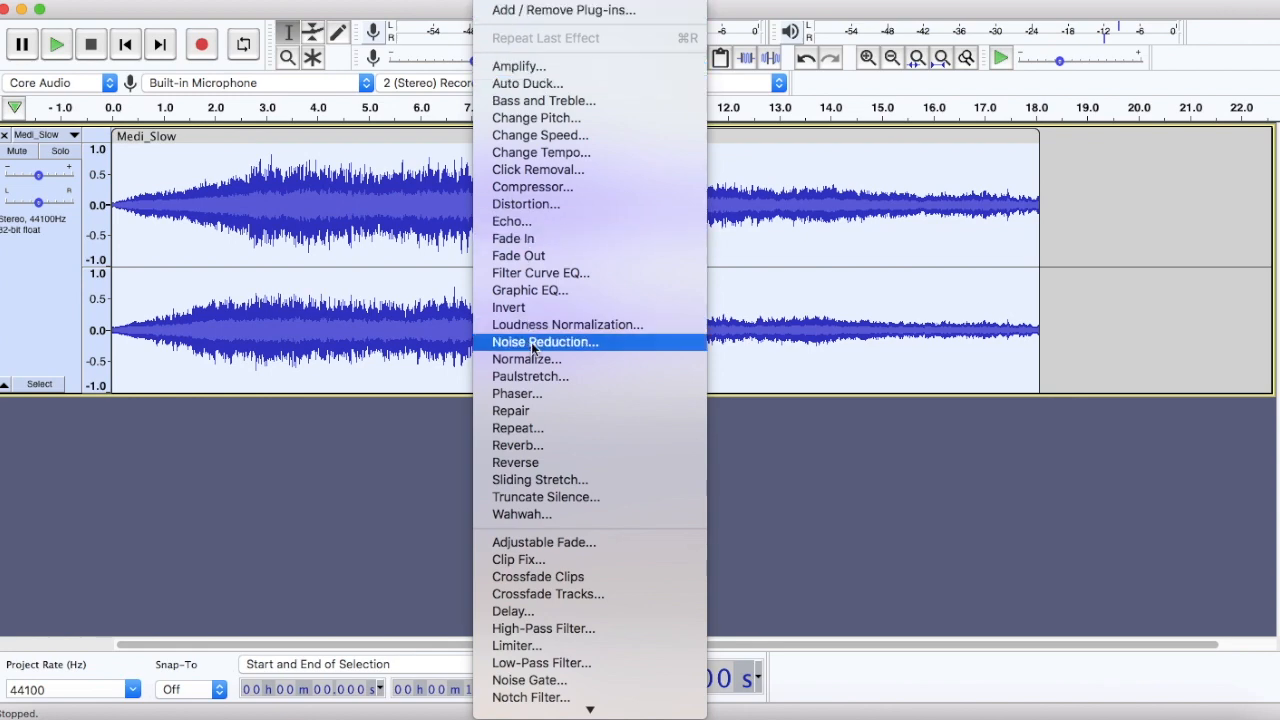
pyautogui.click(532, 376)
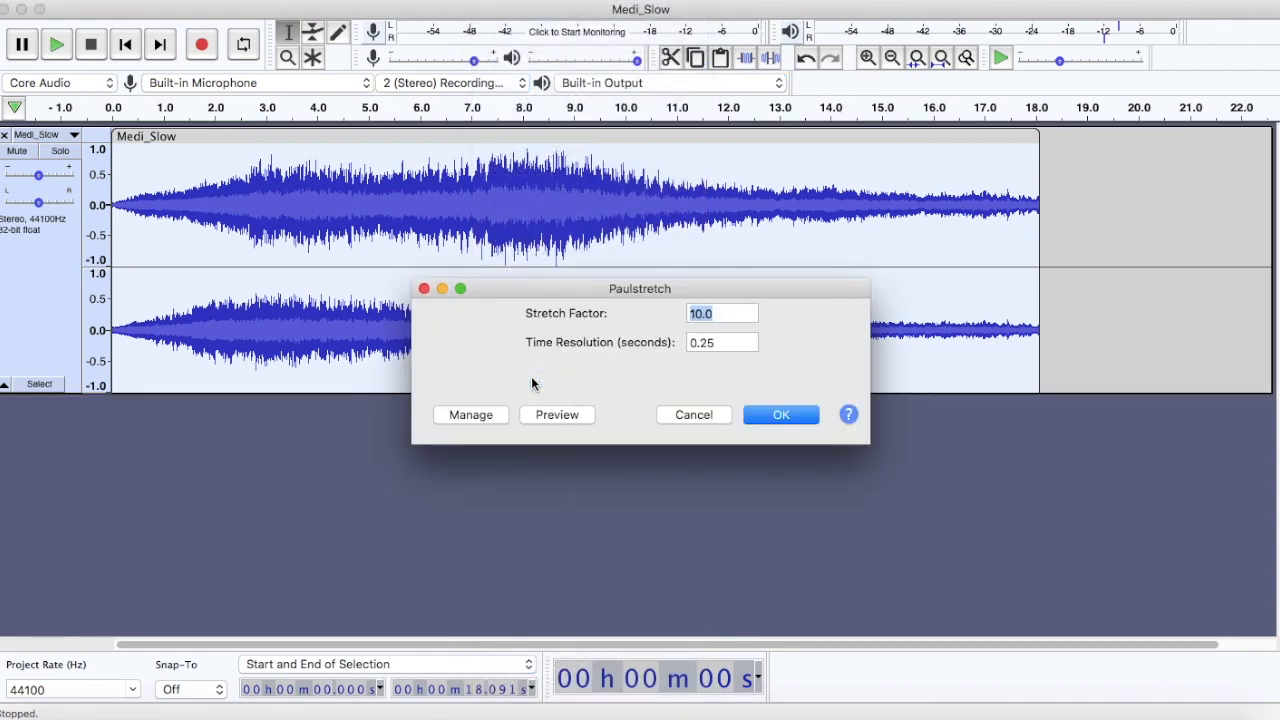
pyautogui.click(569, 418)
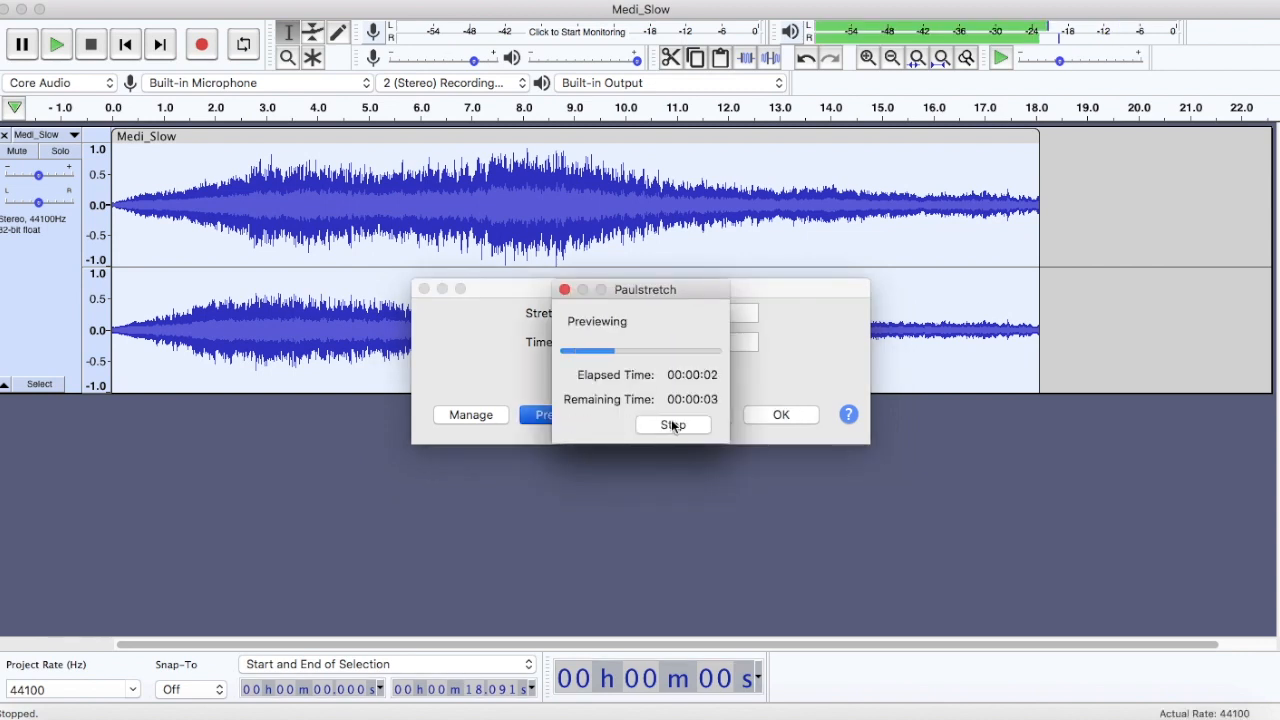
pyautogui.click(676, 424)
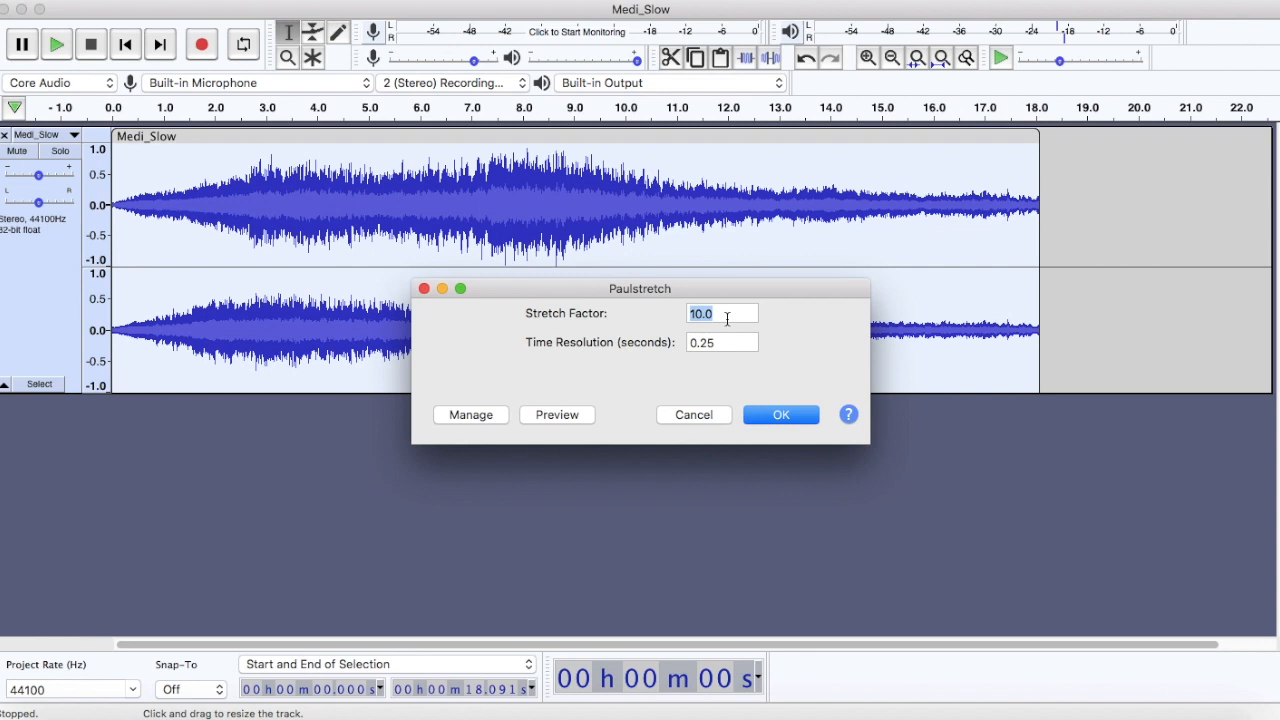
pyautogui.click(566, 416)
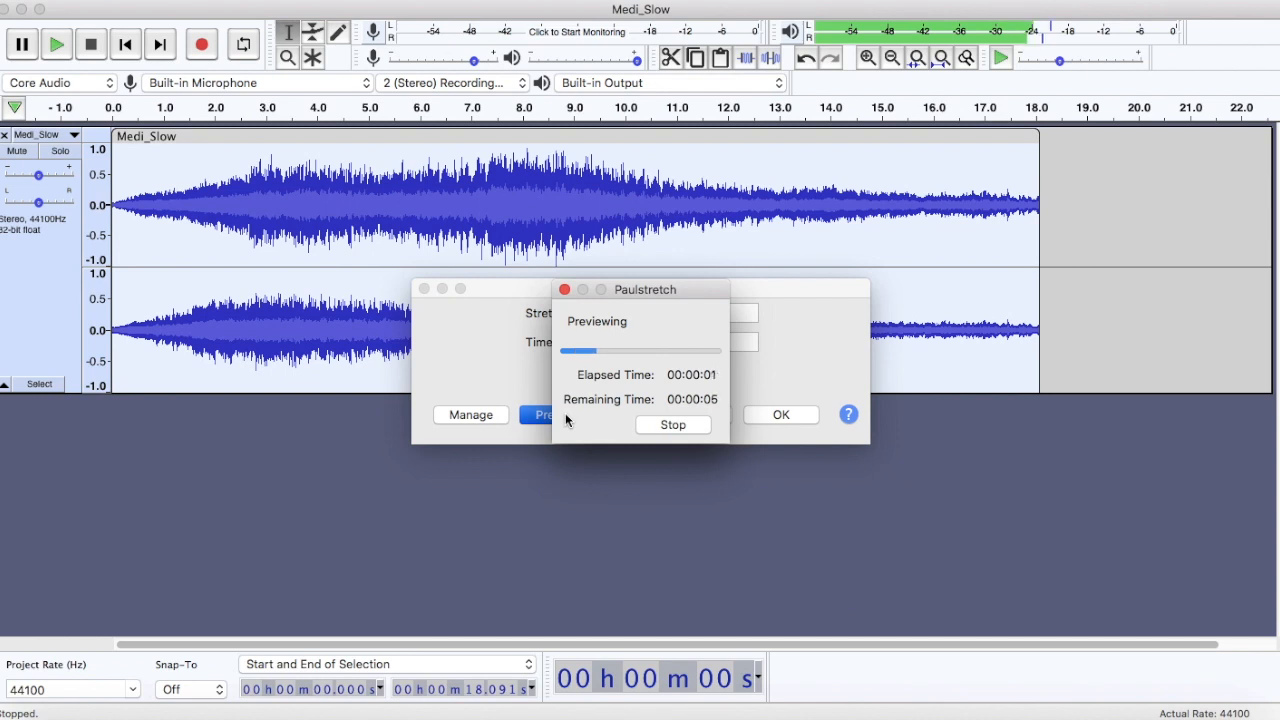
pyautogui.click(674, 425)
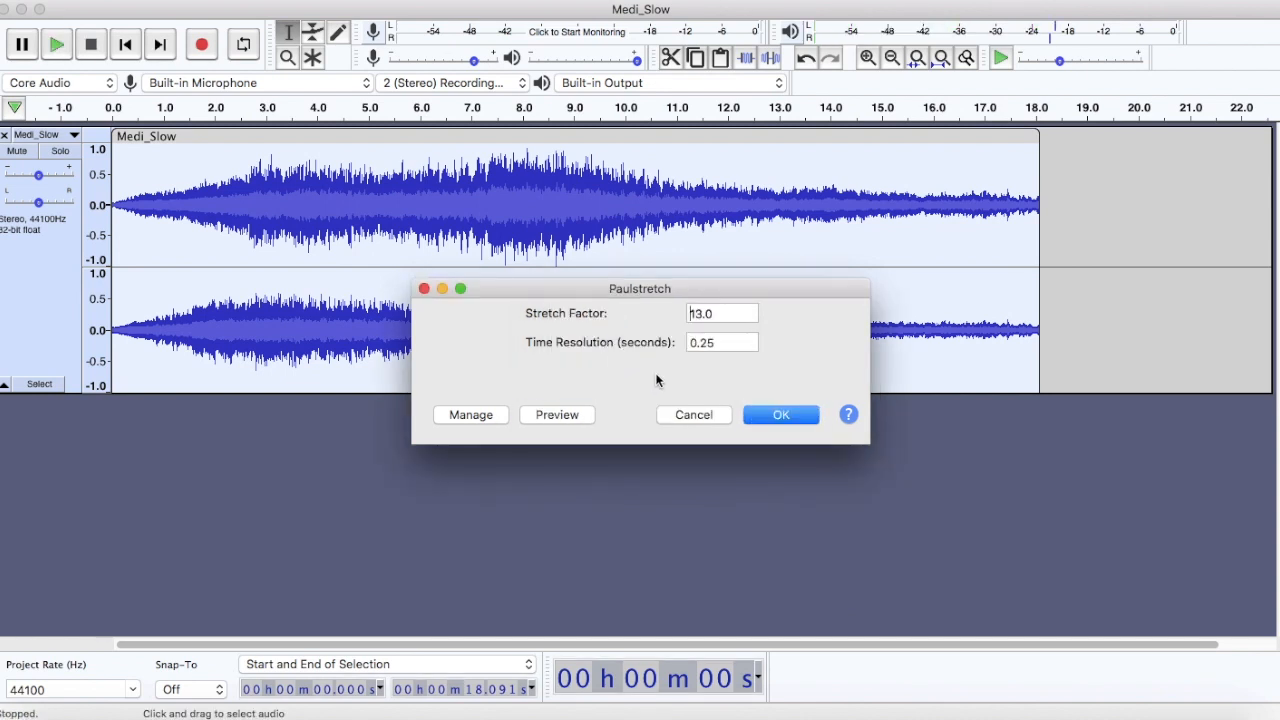
pyautogui.click(777, 414)
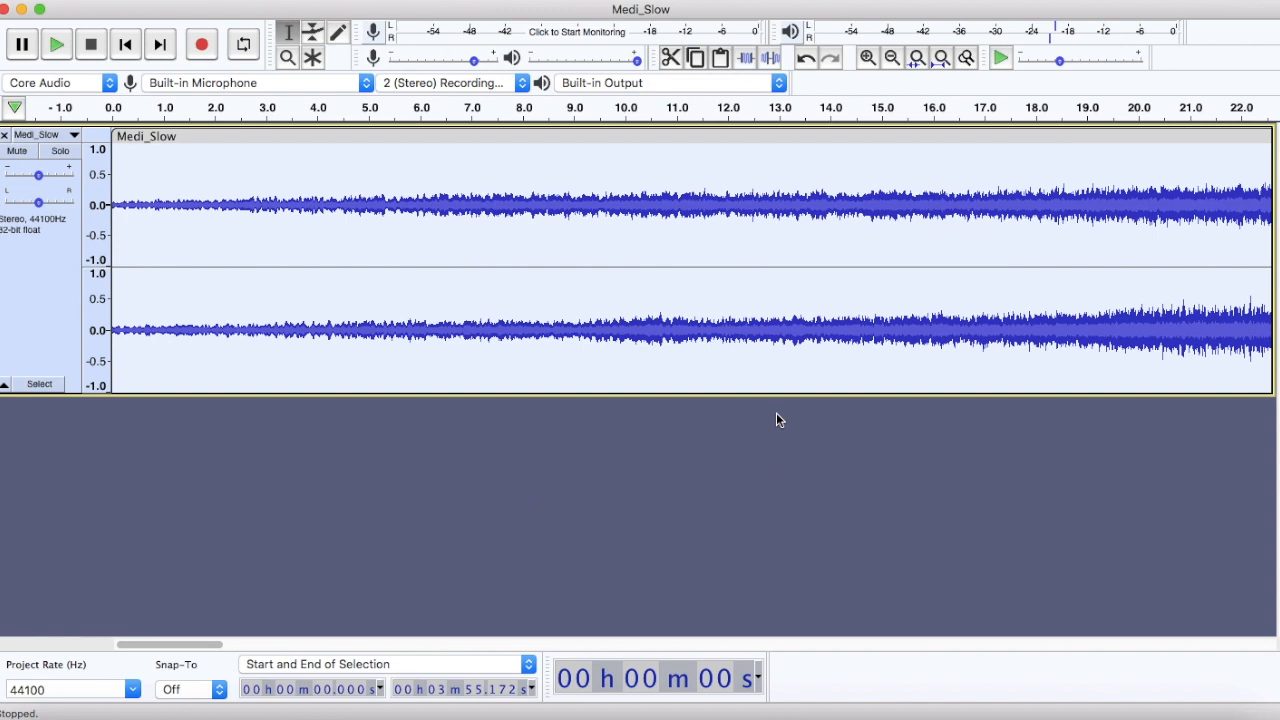
# Play back the opening seconds of the stretched clip from the start and stop playback
pyautogui.click(160, 196)
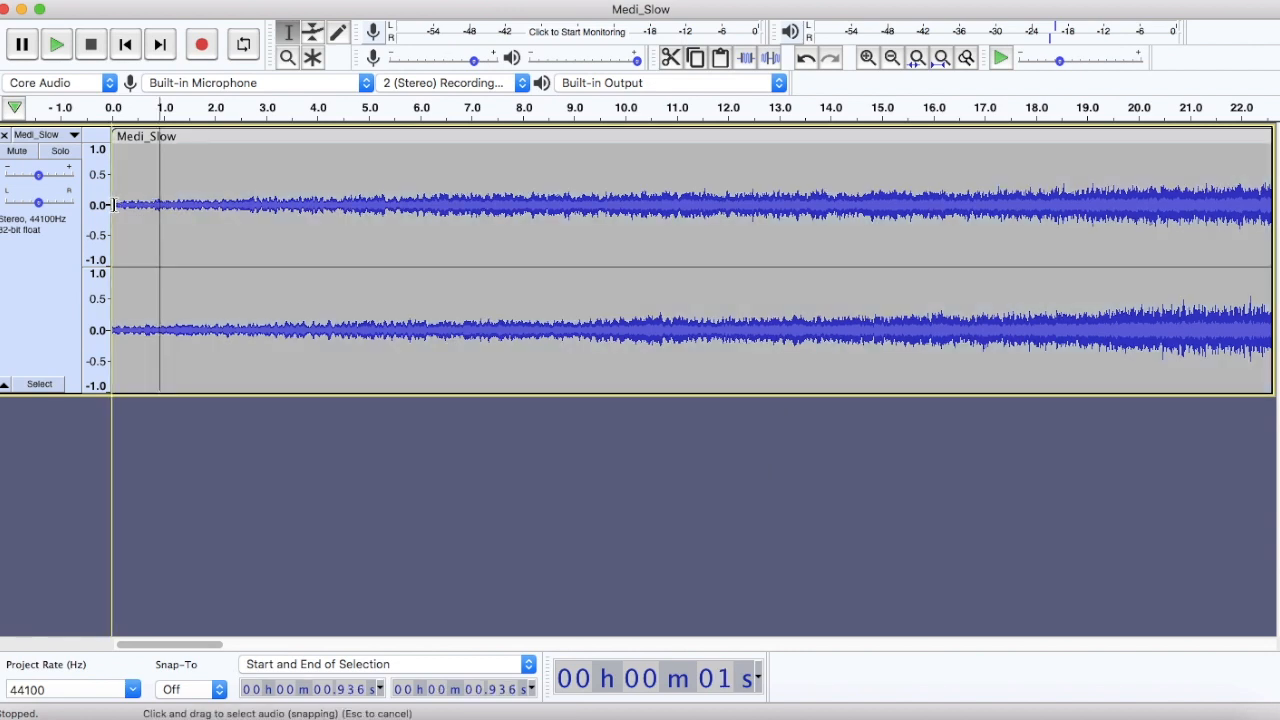
pyautogui.click(113, 205)
pyautogui.click(58, 52)
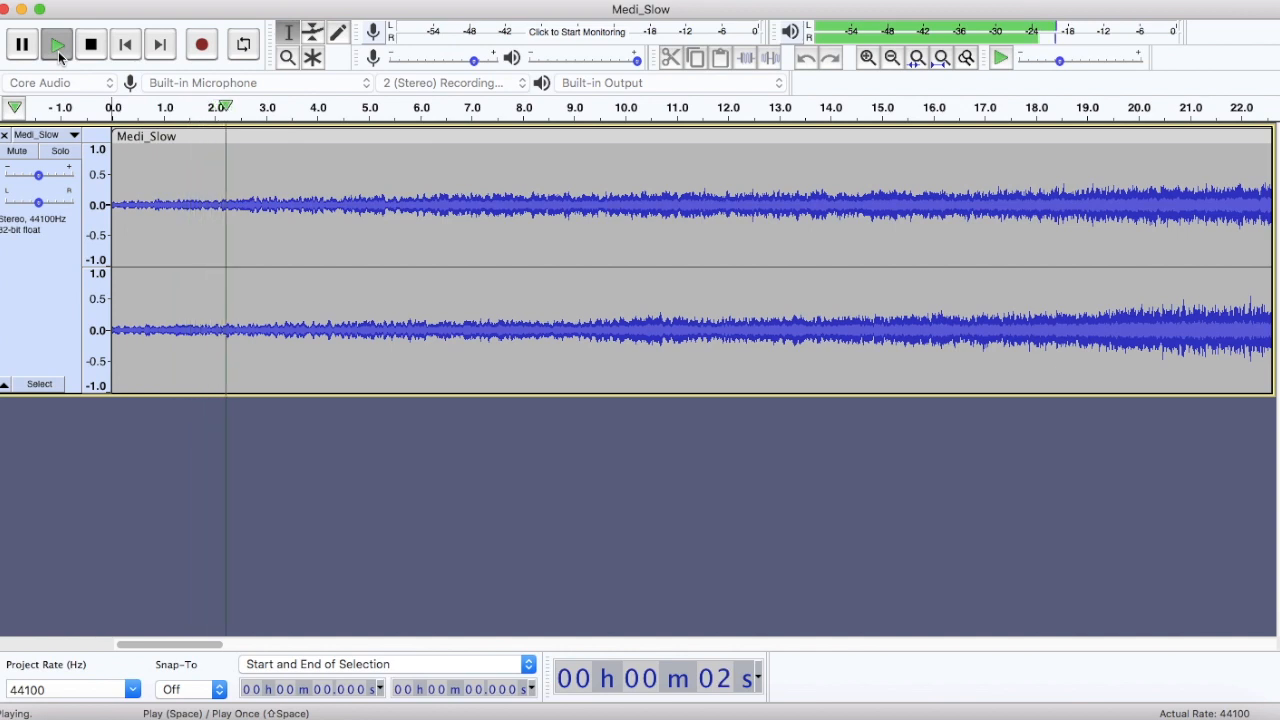
pyautogui.click(90, 44)
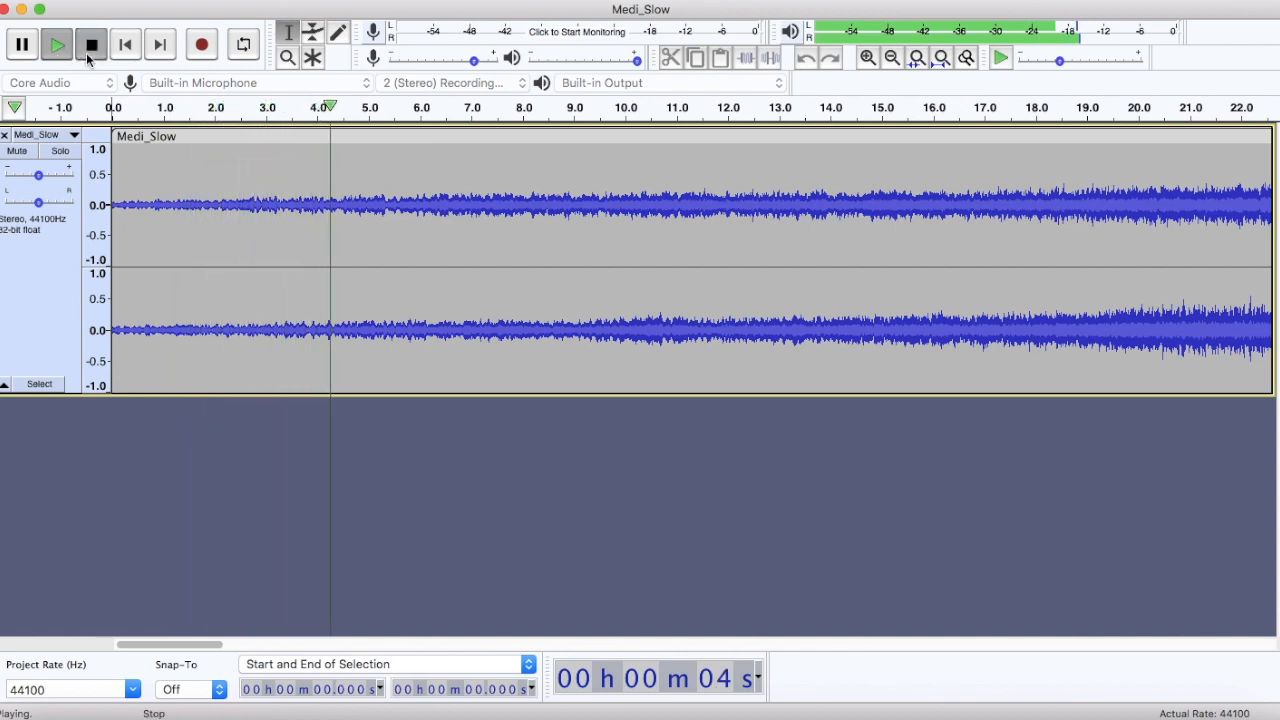
pyautogui.click(118, 206)
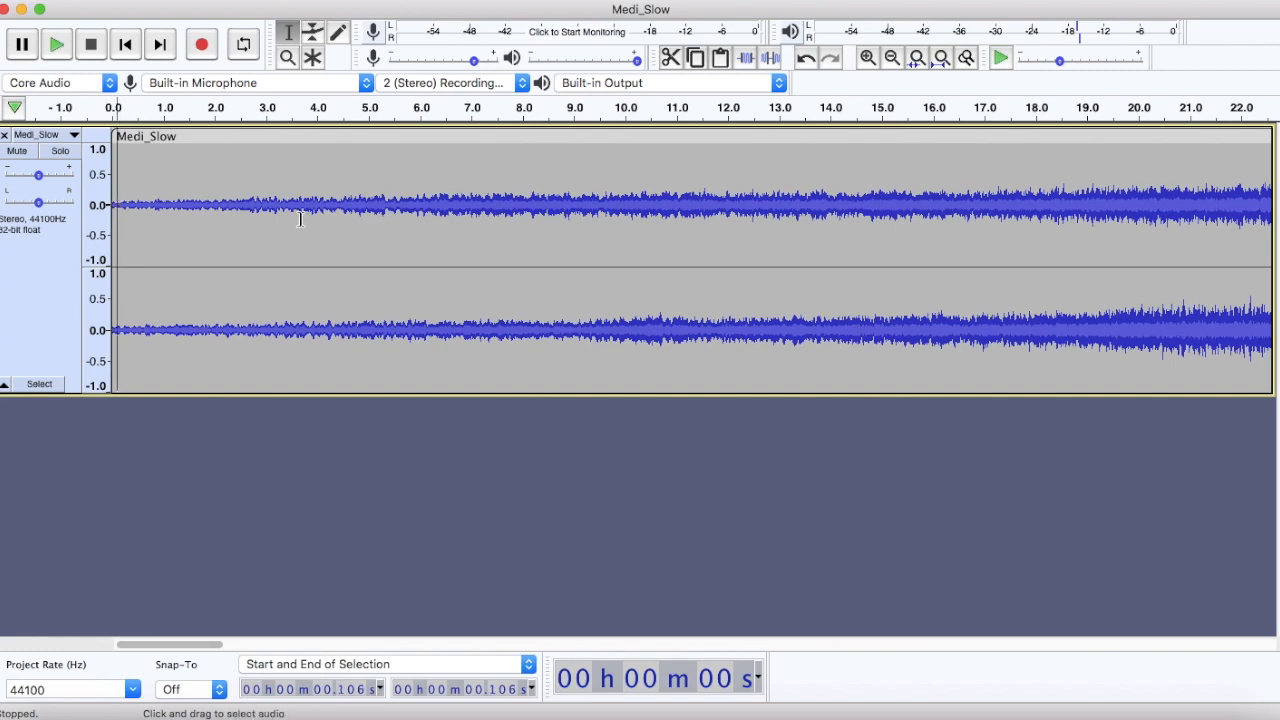
pyautogui.click(335, 208)
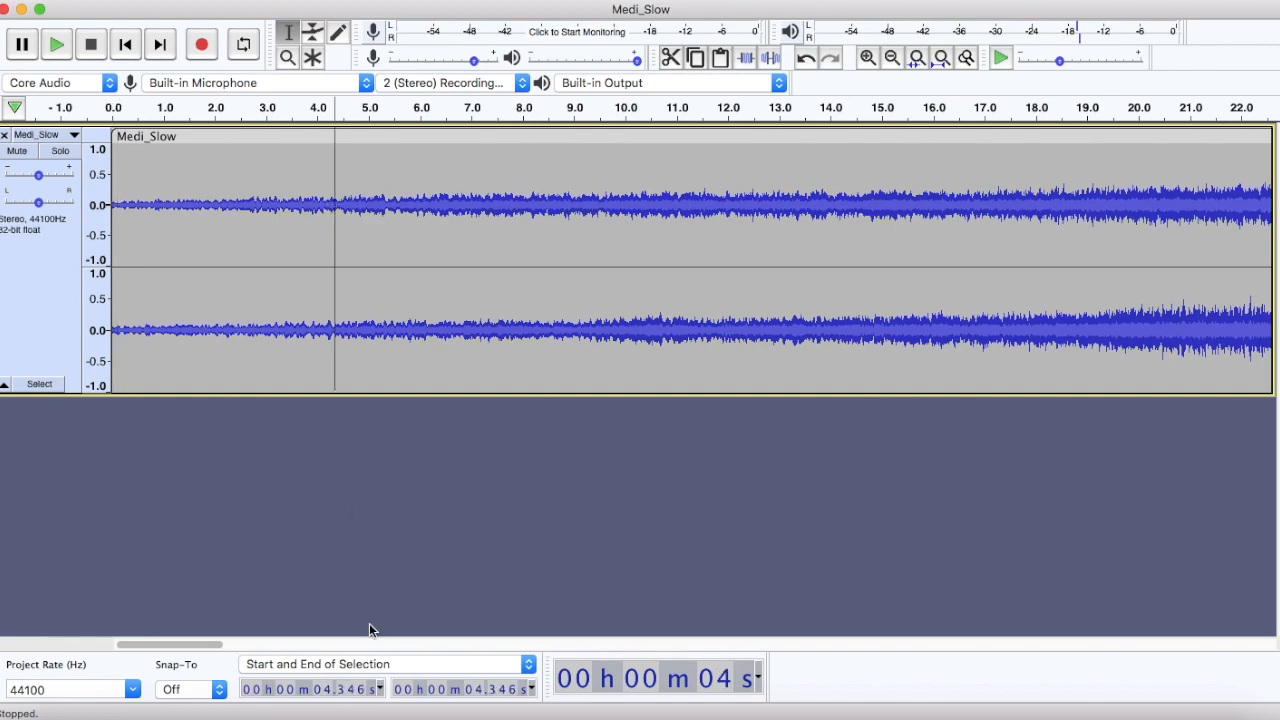
pyautogui.moveTo(163, 648); pyautogui.dragTo(75, 637)
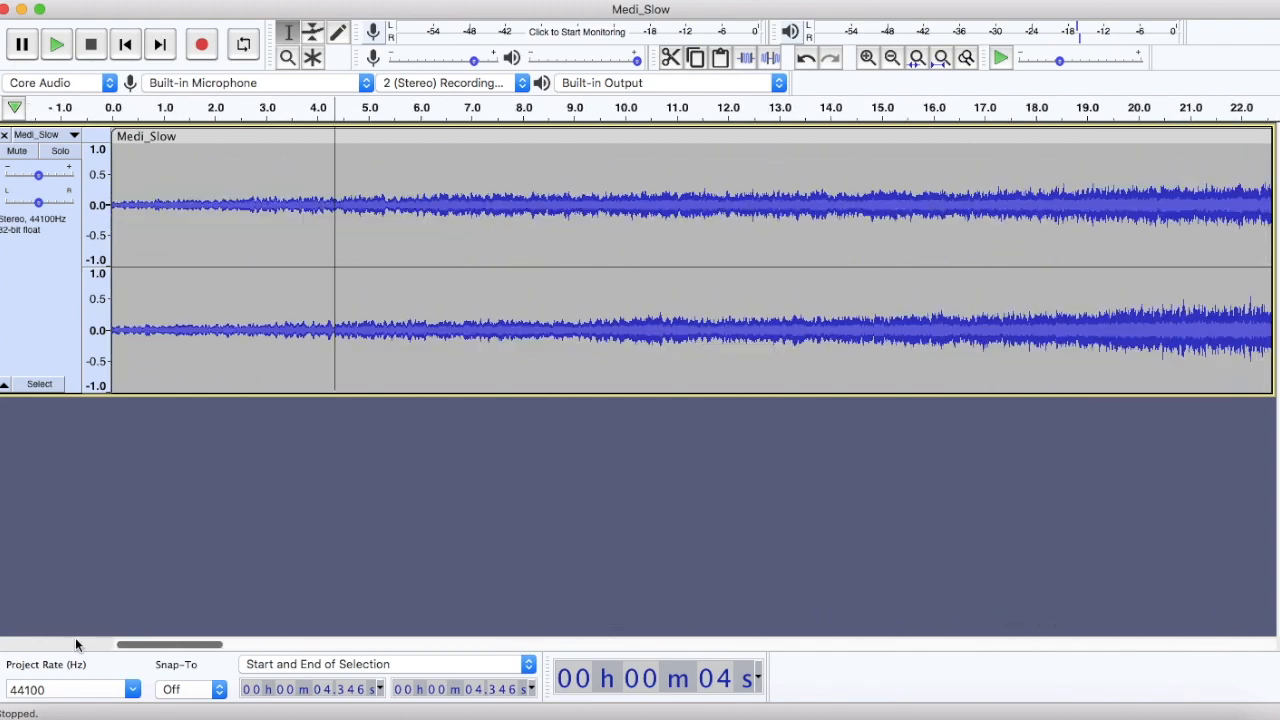
# Copy the whole stretched clip, paste it at the clip's end at 3 min 55.172 s, and place the cursor just before the join
pyautogui.doubleClick(128, 208)
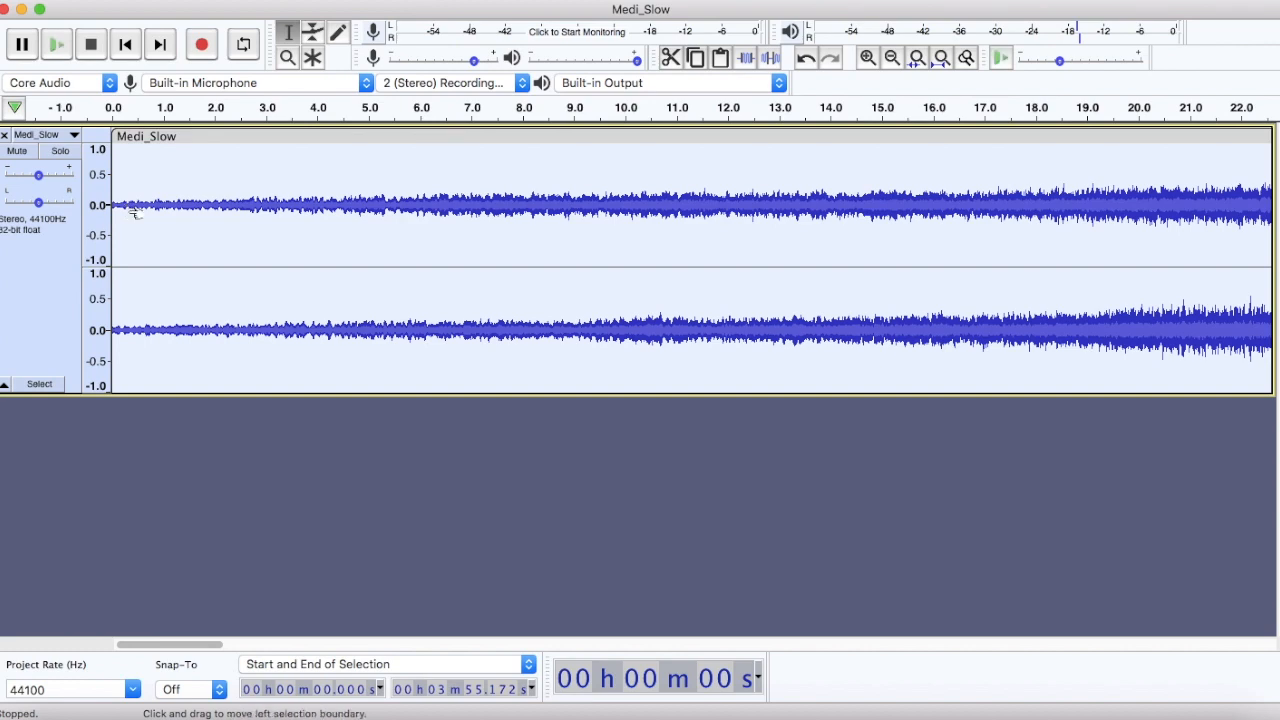
pyautogui.moveTo(171, 643); pyautogui.dragTo(1240, 645)
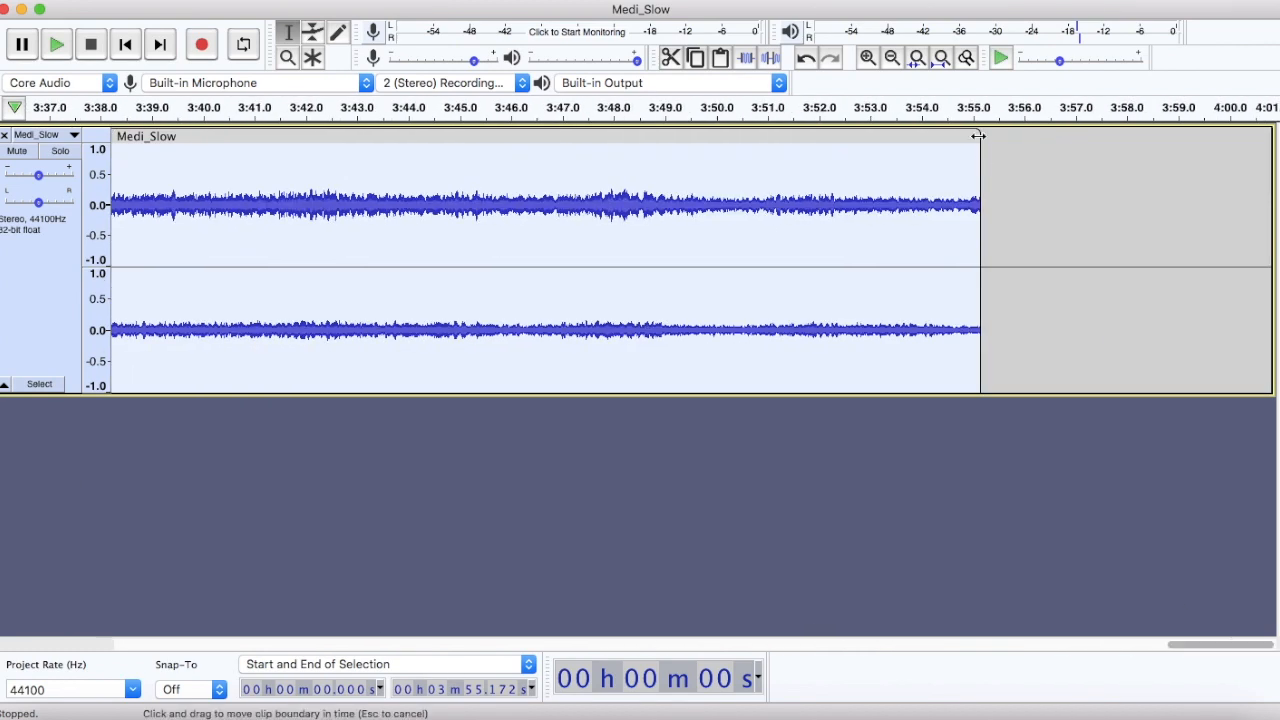
pyautogui.click(978, 205)
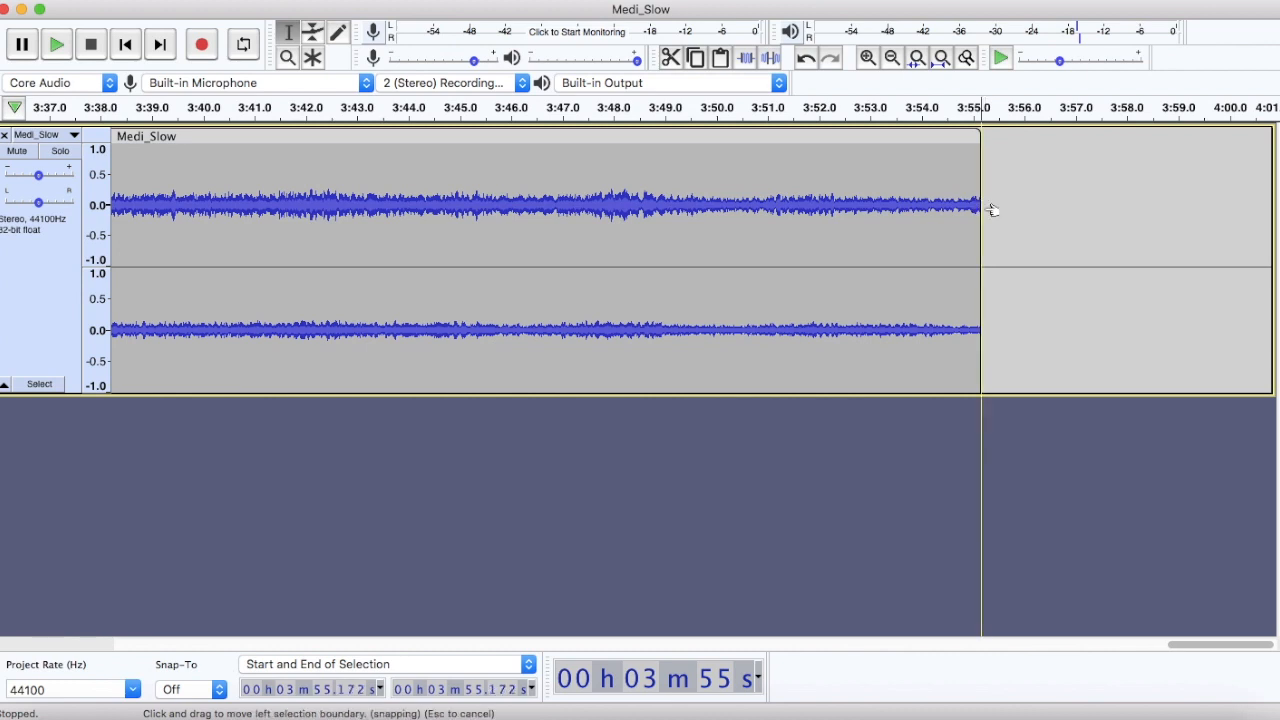
pyautogui.press('super+v')
pyautogui.click(984, 207)
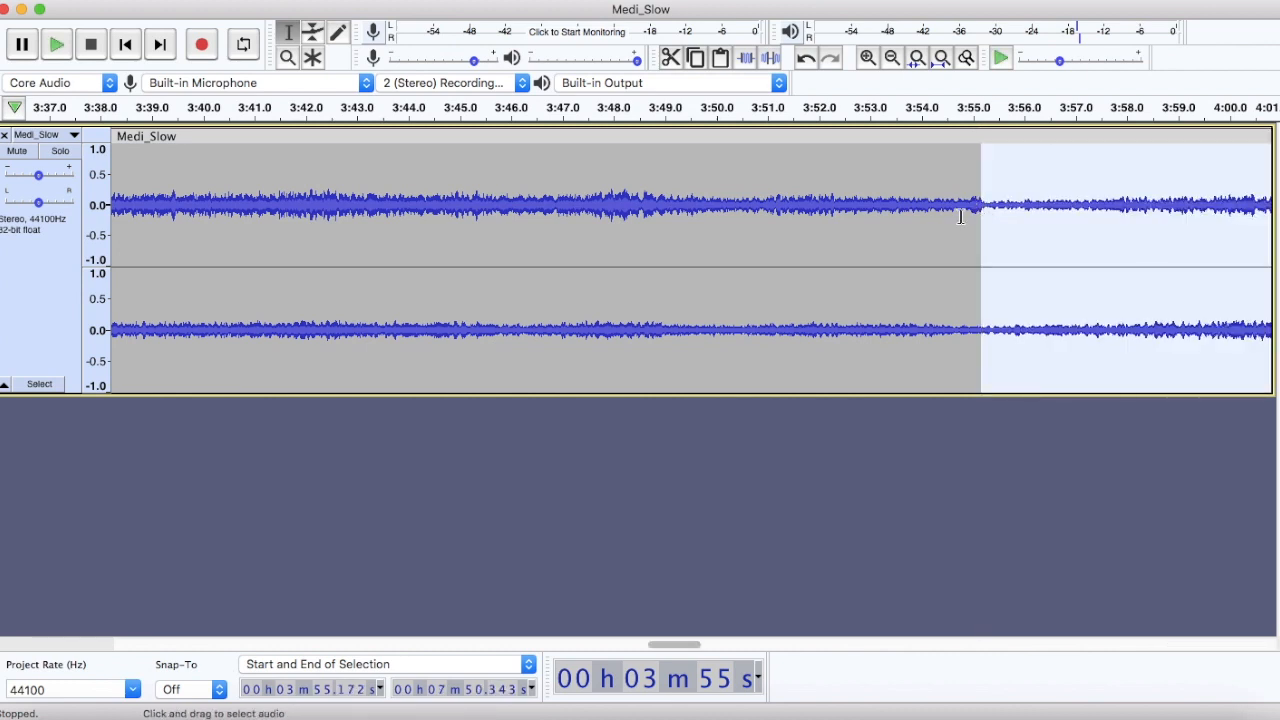
pyautogui.click(965, 211)
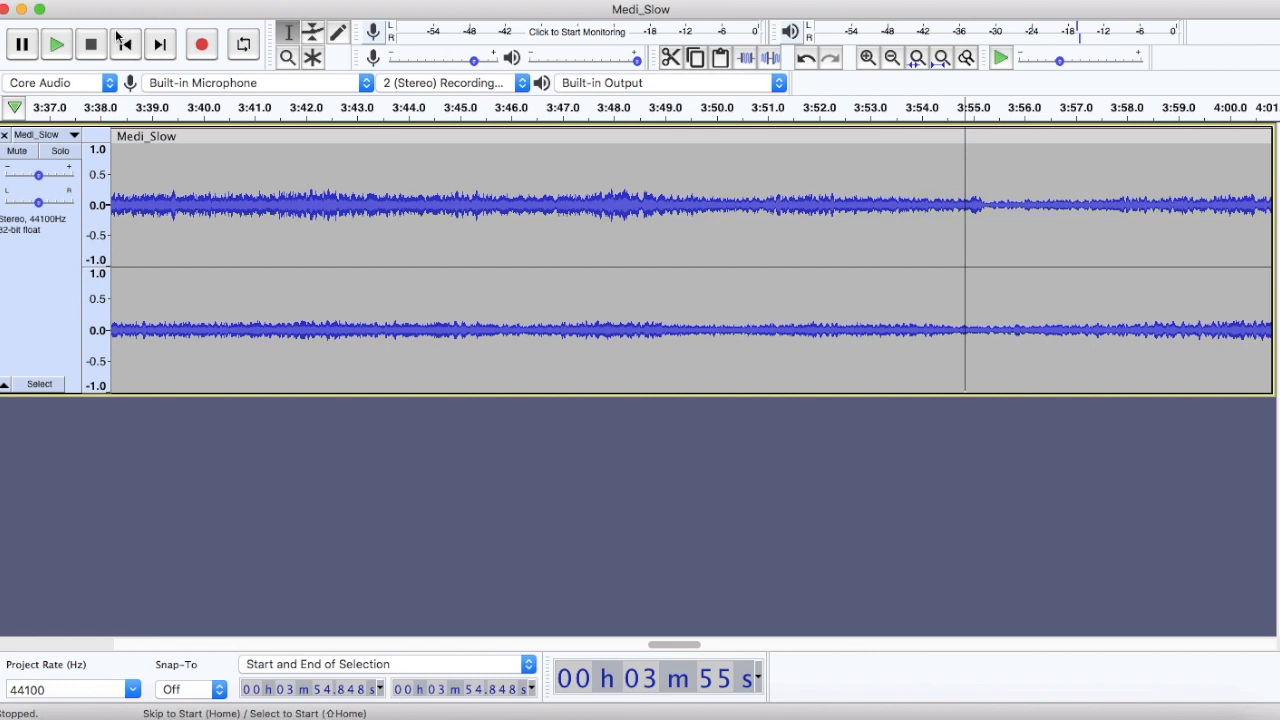
# Play back the join from 3 min 54.848 s, and delete the quiet passage of about two seconds starting at 3 min 55.343 s
pyautogui.click(58, 54)
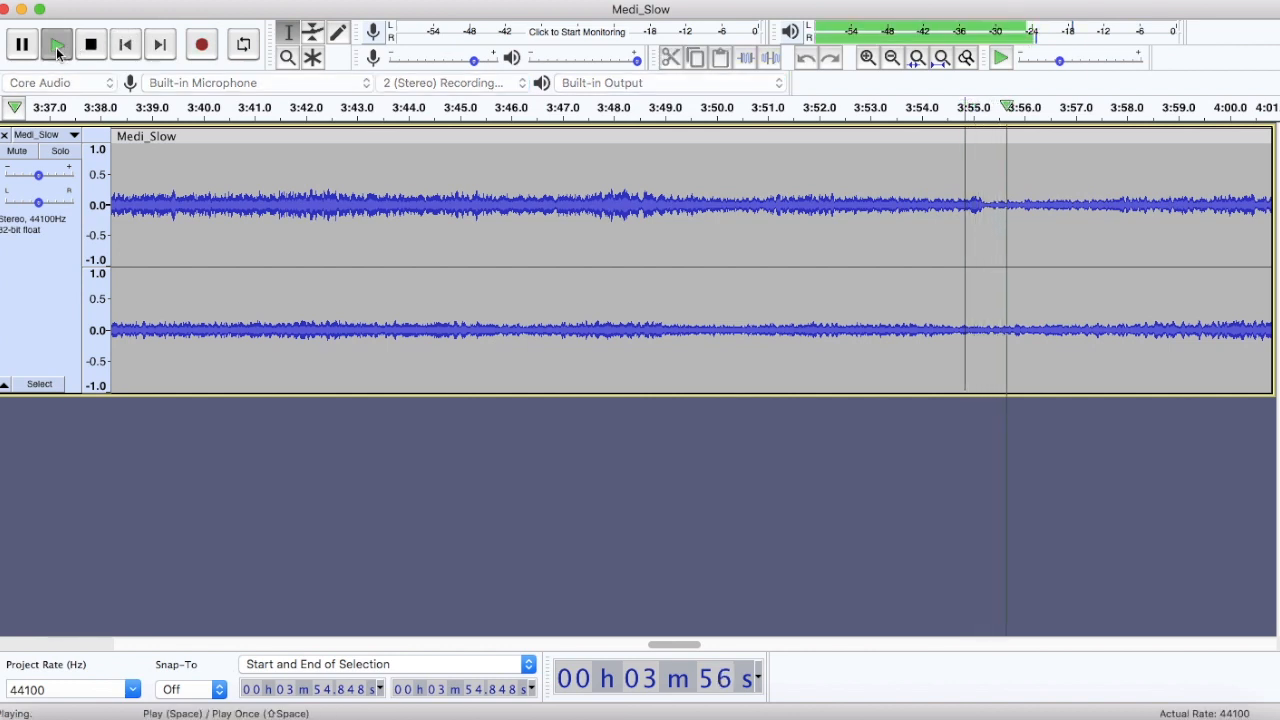
pyautogui.click(97, 52)
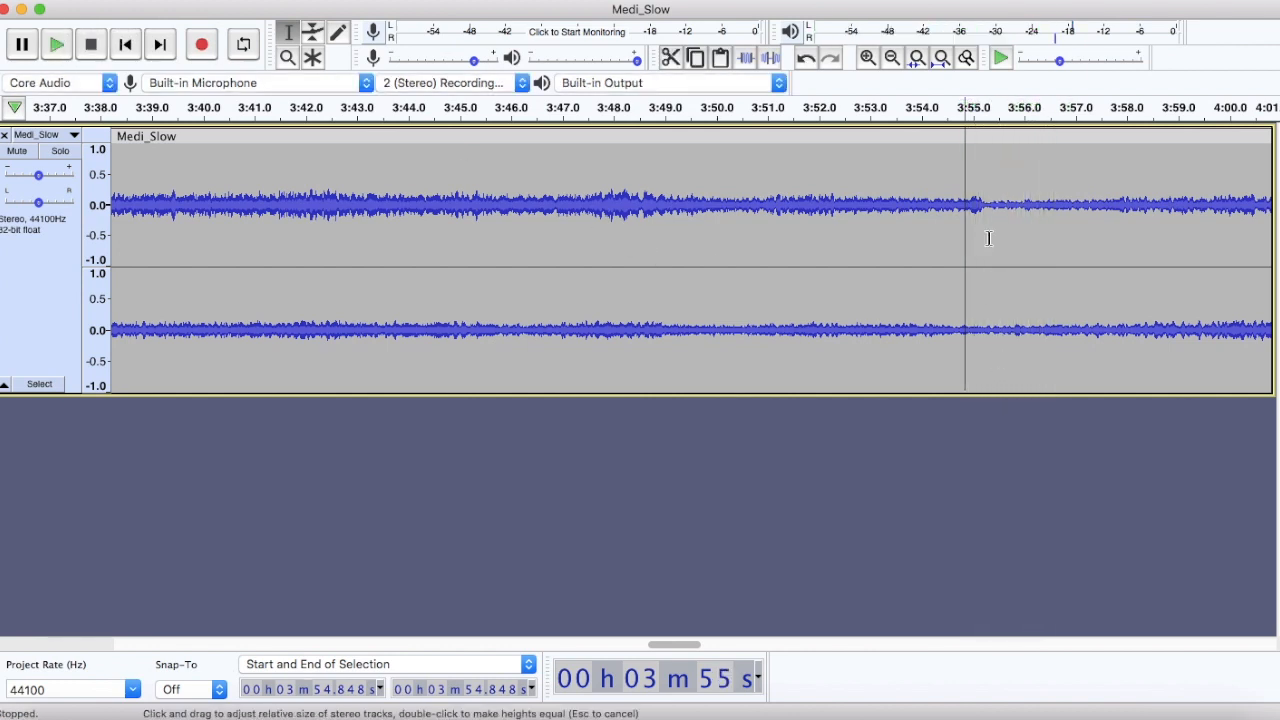
pyautogui.moveTo(990, 203); pyautogui.dragTo(1107, 227)
pyautogui.press('Delete')
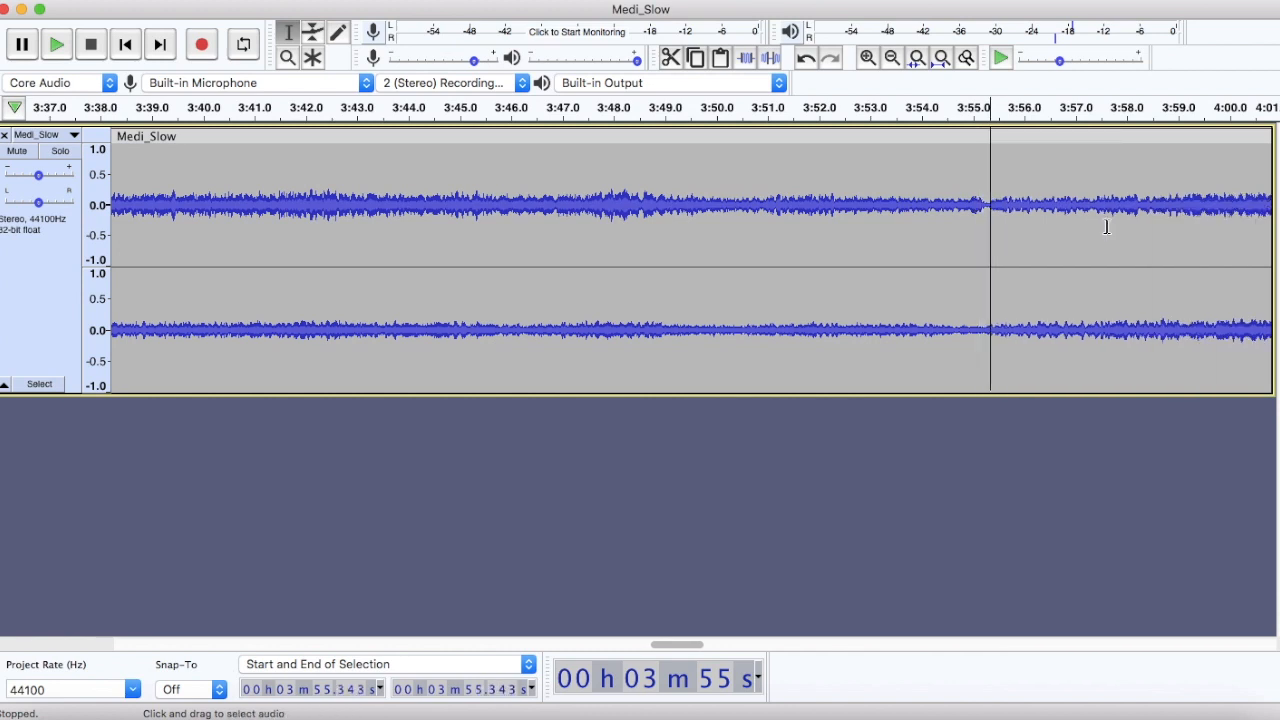
# Delete the remaining sliver of quiet audio at the join, from 3 min 55.237 s to 3 min 55.343 s
pyautogui.hotkey('shift', 'Left')
pyautogui.hotkey('shift', 'Left')
pyautogui.hotkey('shift', 'Left')
pyautogui.hotkey('shift', 'Left')
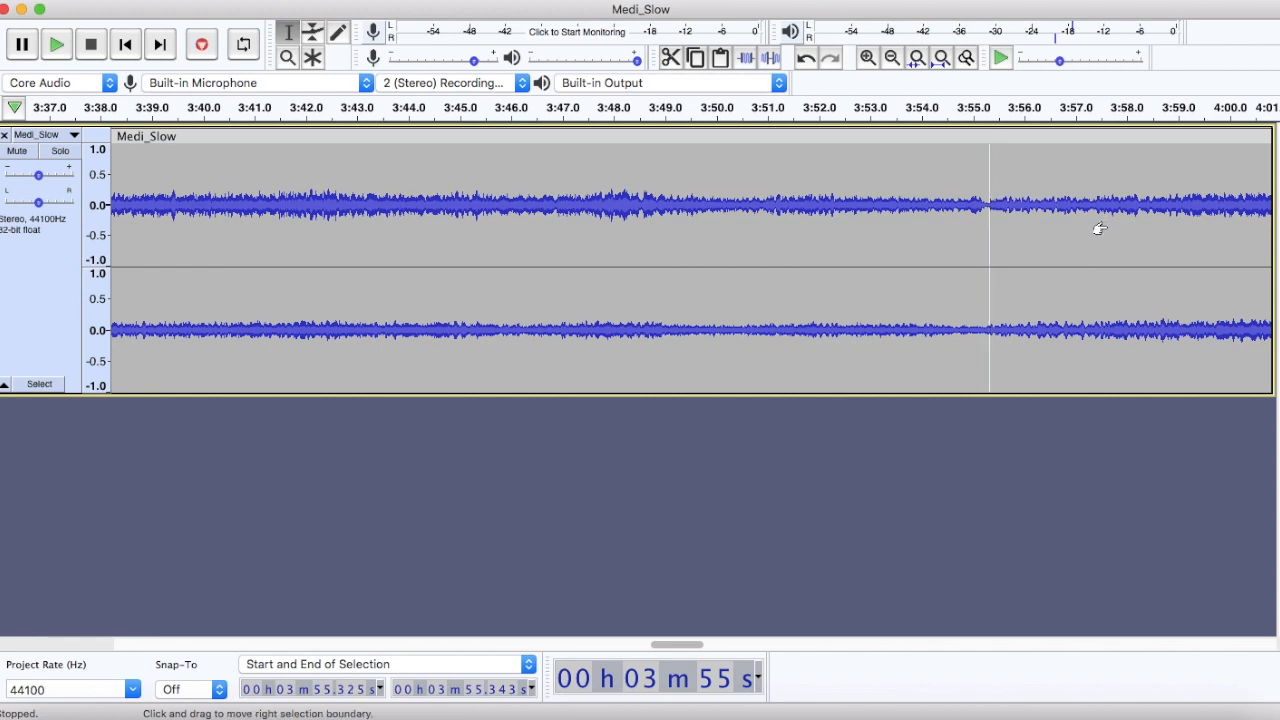
pyautogui.hotkey('shift', 'Left')
pyautogui.hotkey('shift', 'Left')
pyautogui.hotkey('shift', 'Left')
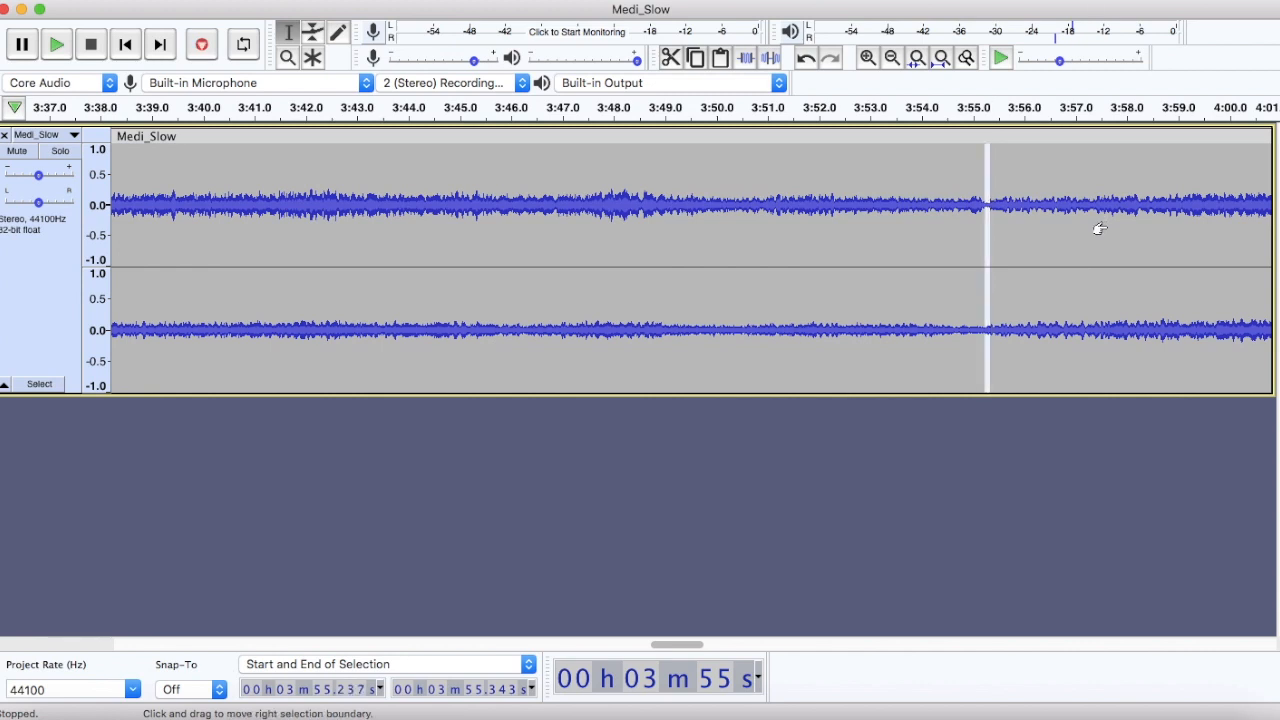
pyautogui.press('Delete')
# Play back the tightened join from 3 min 54.813 s and stop playback
pyautogui.click(963, 196)
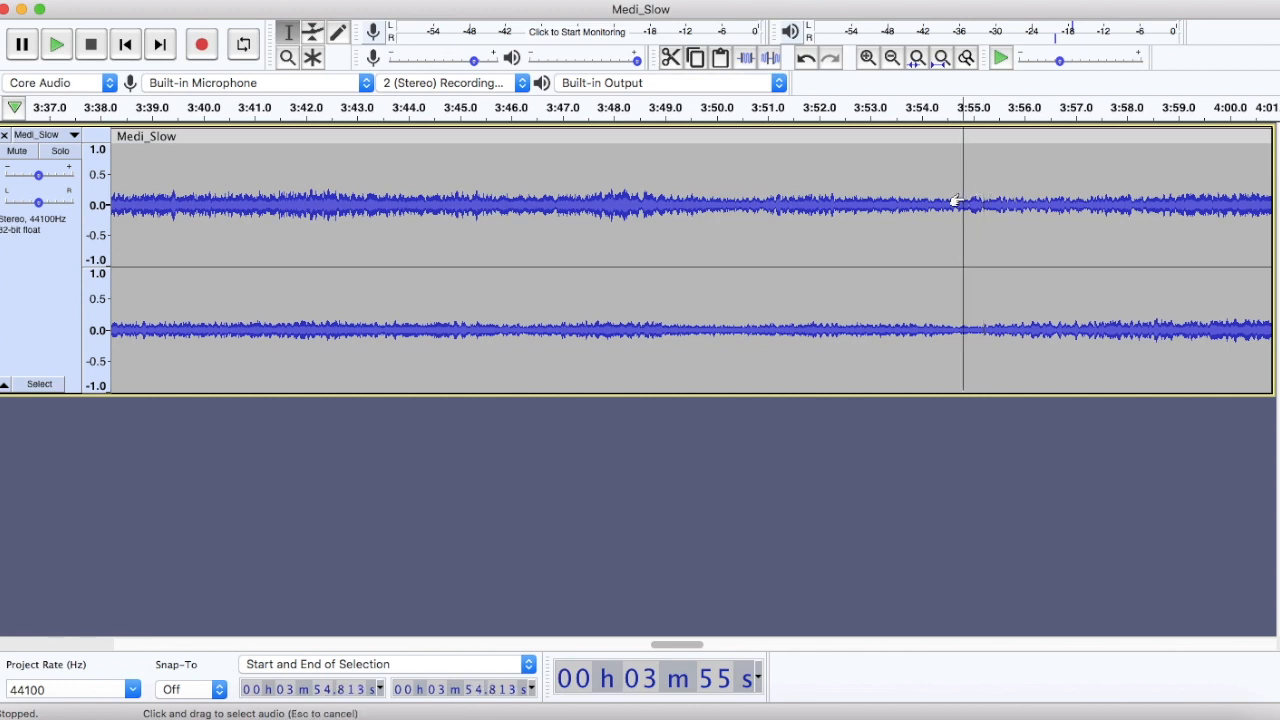
pyautogui.click(54, 45)
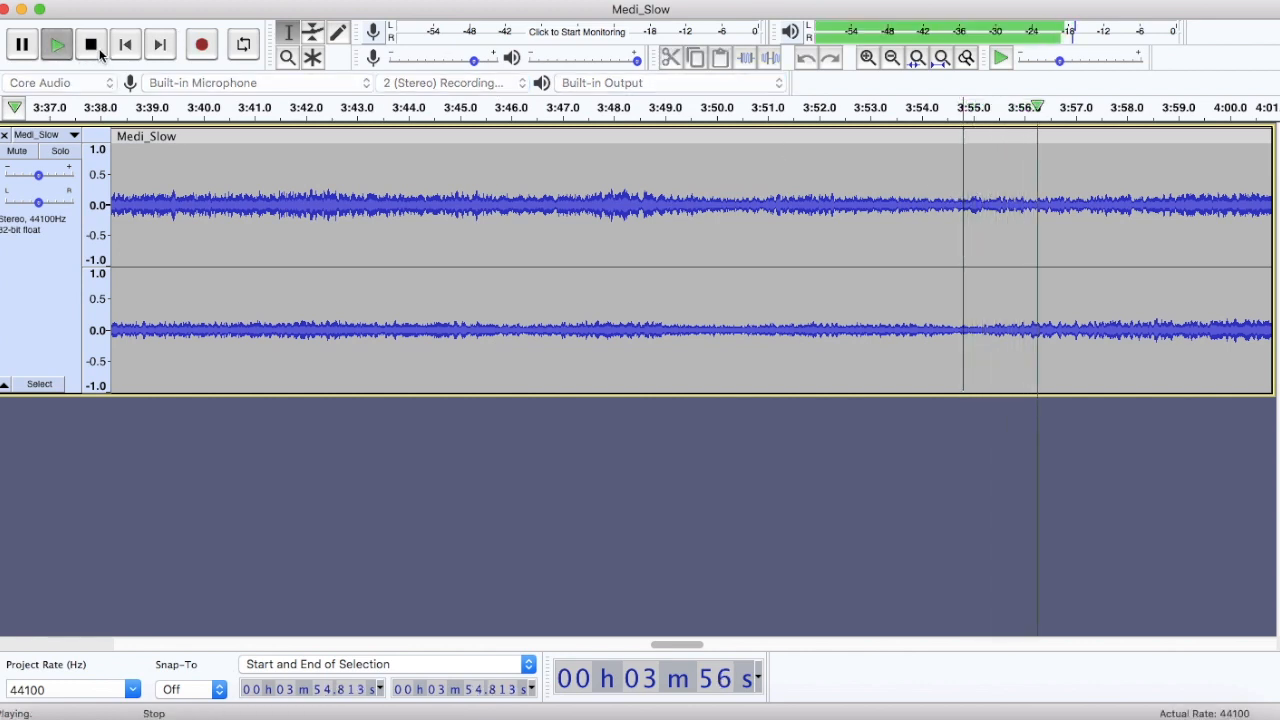
pyautogui.click(91, 48)
# Copy the whole joined track and paste it at the track's end at 7 min 47.941 s
pyautogui.doubleClick(665, 282)
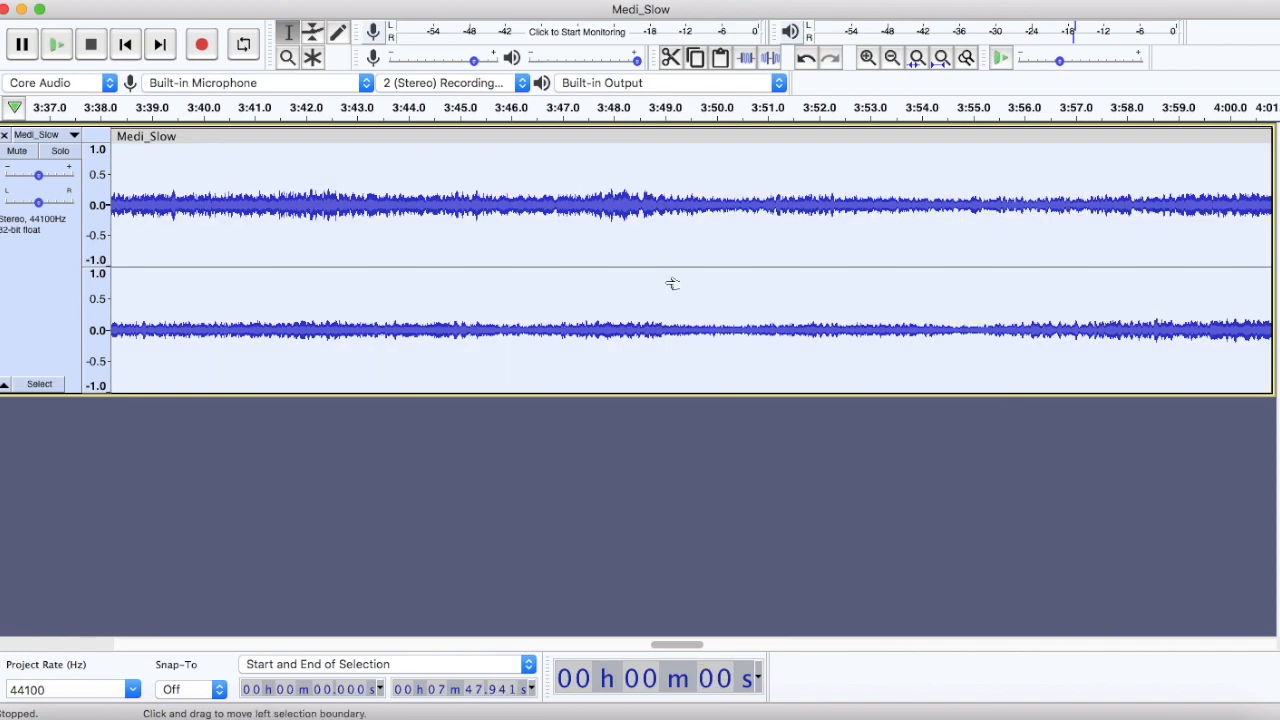
pyautogui.moveTo(677, 645); pyautogui.dragTo(800, 645)
pyautogui.moveTo(1002, 588); pyautogui.dragTo(1259, 627)
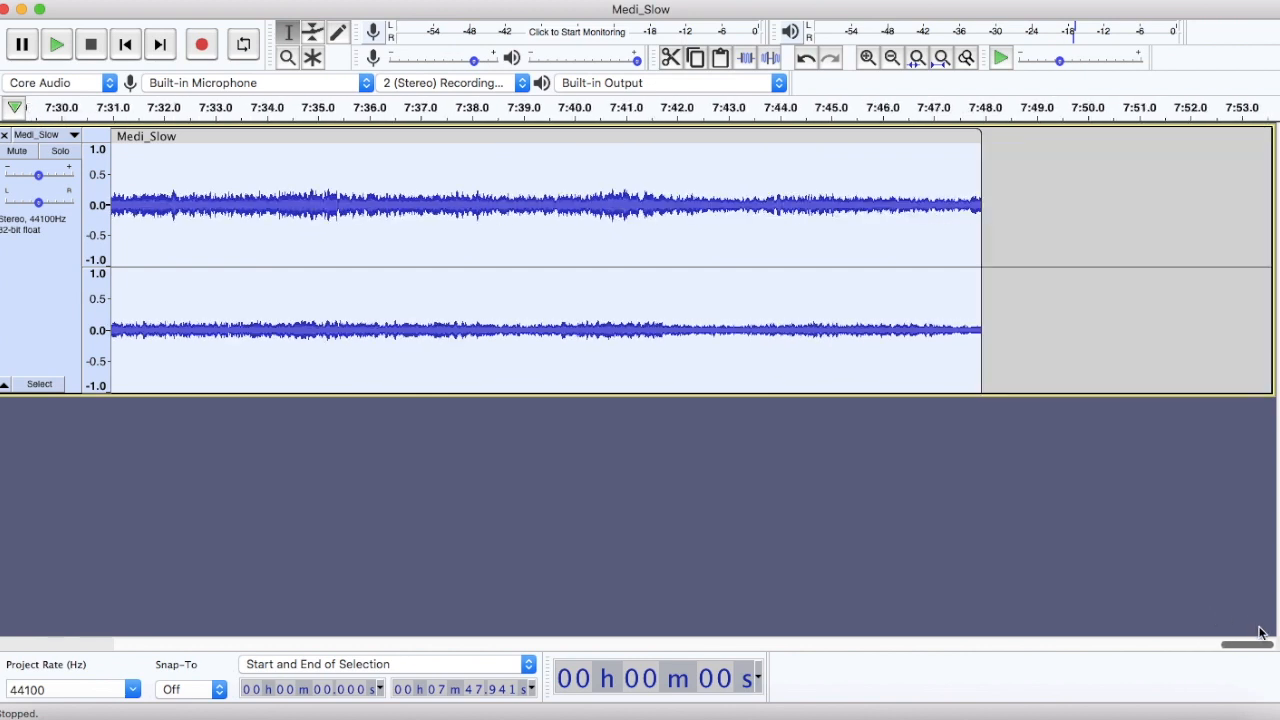
pyautogui.click(1001, 328)
pyautogui.click(974, 329)
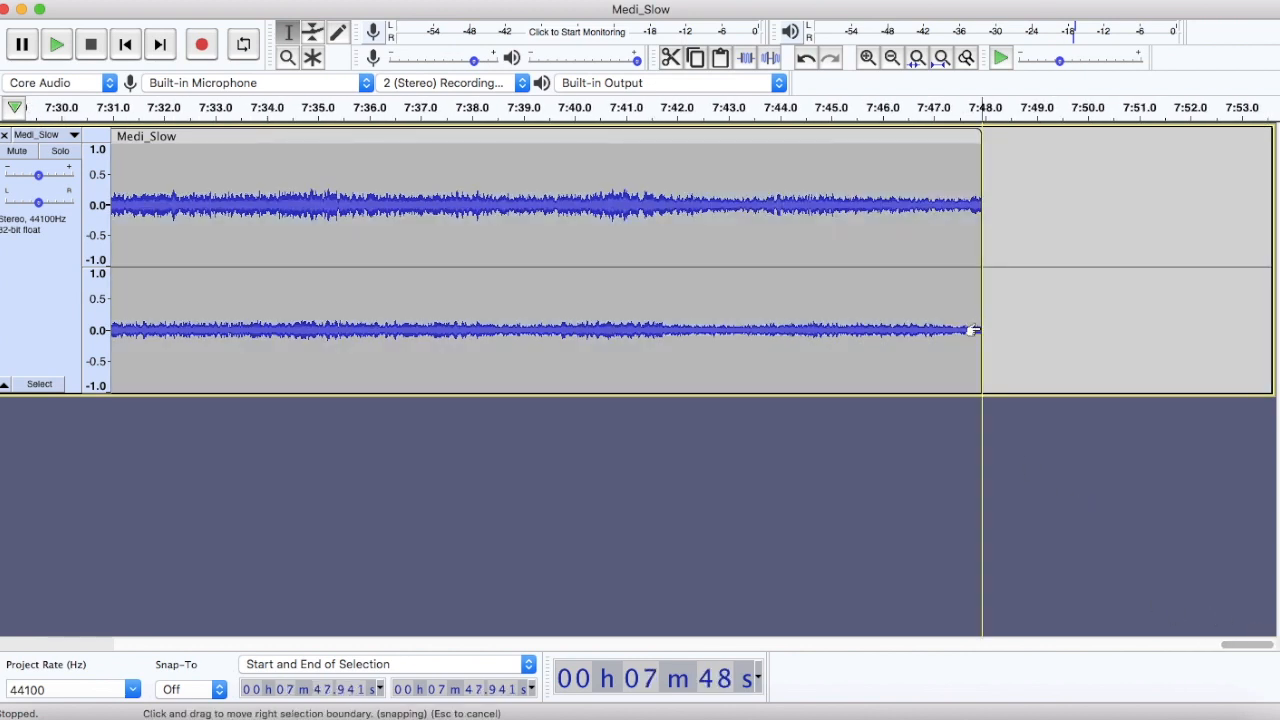
pyautogui.press('super+v')
pyautogui.click(983, 331)
pyautogui.press('super+a')
# Place the cursor just before the new join at 7 min 47.647 s, play it back and stop
pyautogui.click(1004, 191)
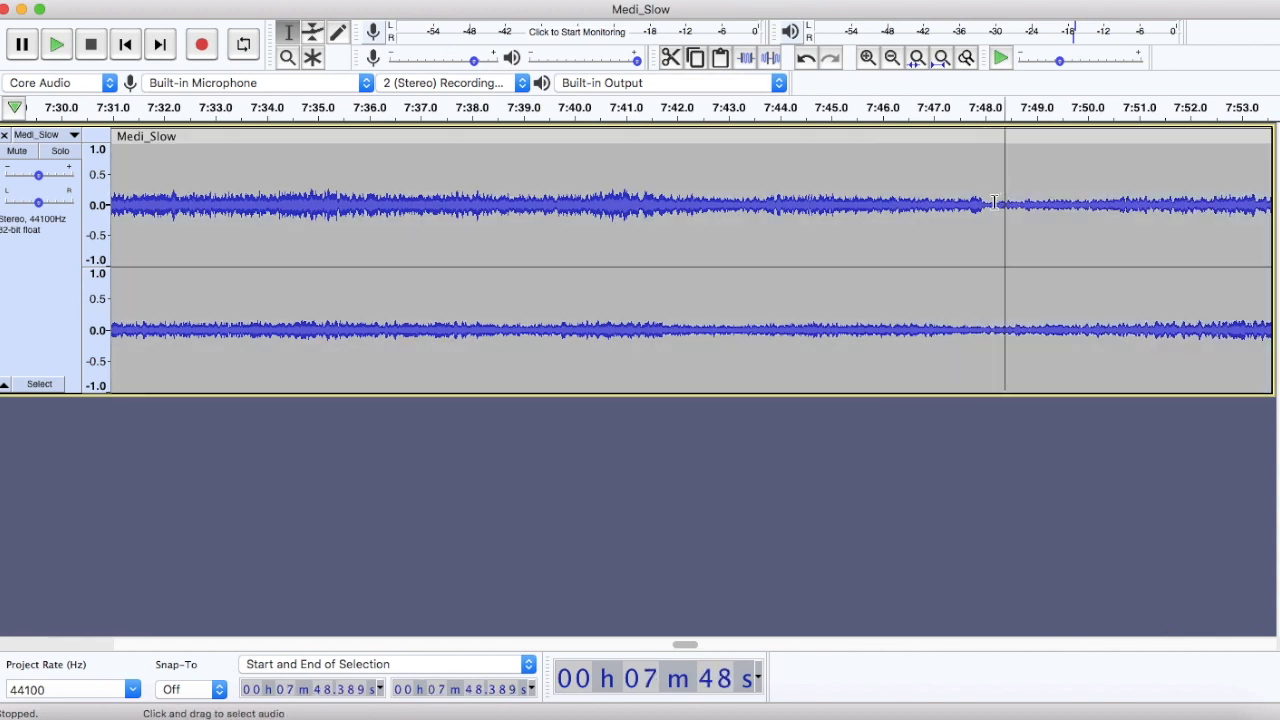
pyautogui.click(984, 205)
pyautogui.click(968, 207)
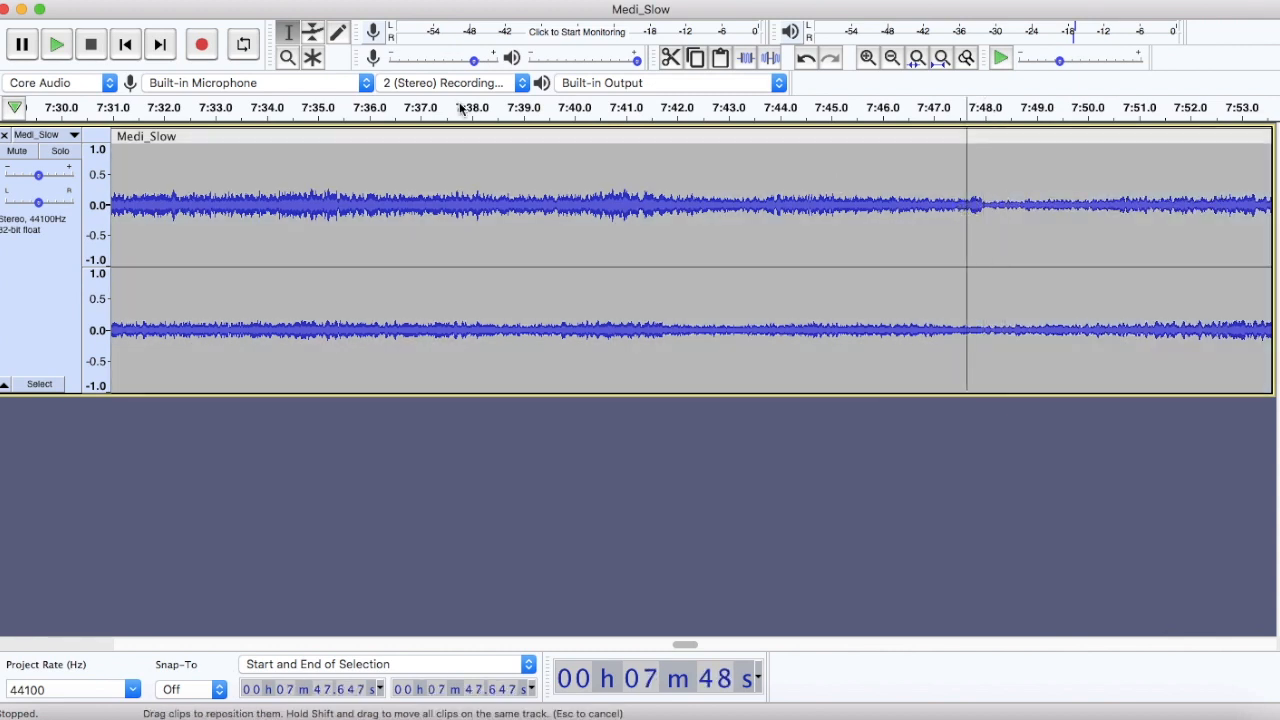
pyautogui.click(57, 44)
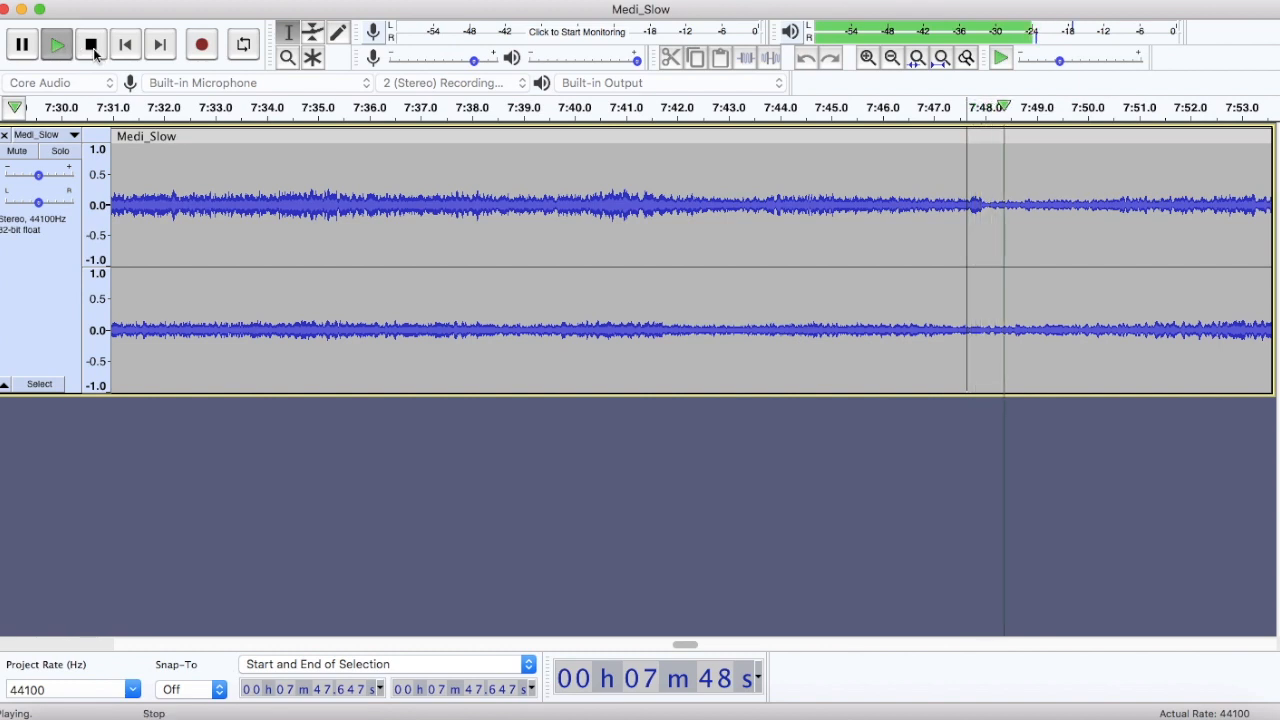
pyautogui.click(92, 46)
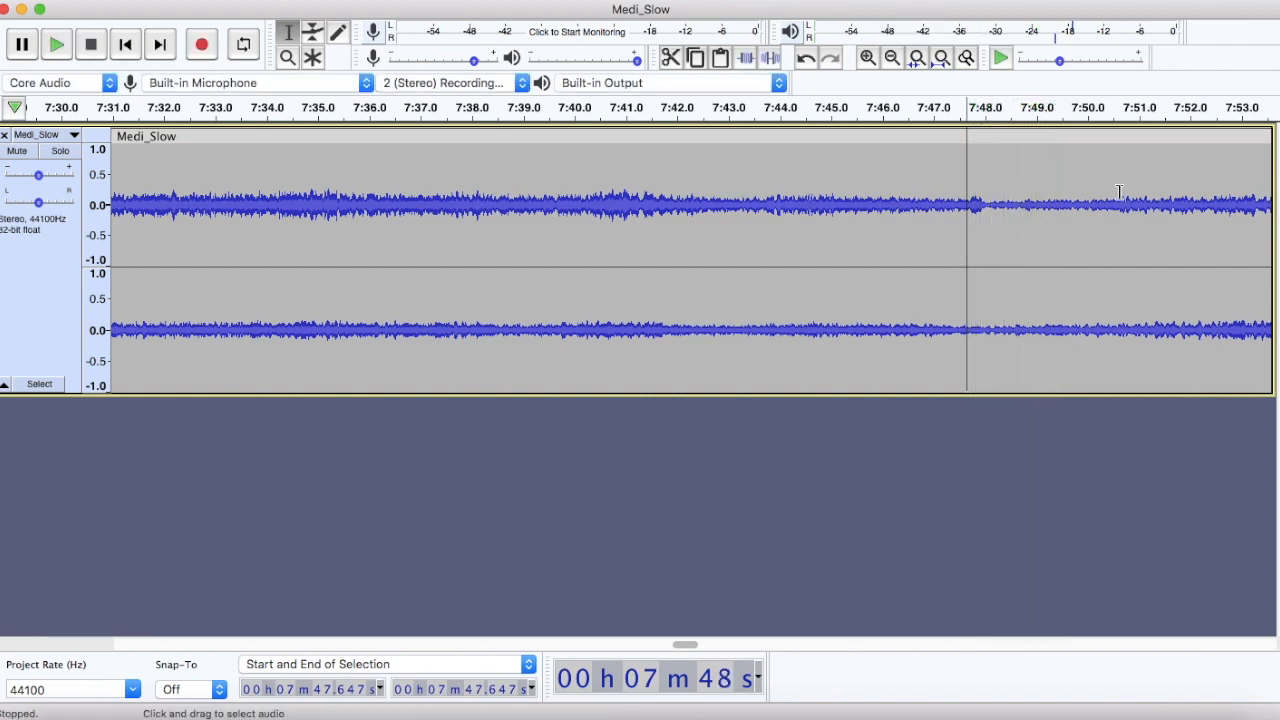
# Delete the quiet passage from 7 min 48.000 s to 7 min 50.703 s, and play back the join from 7 min 47.594 s
pyautogui.moveTo(1124, 192); pyautogui.dragTo(984, 200)
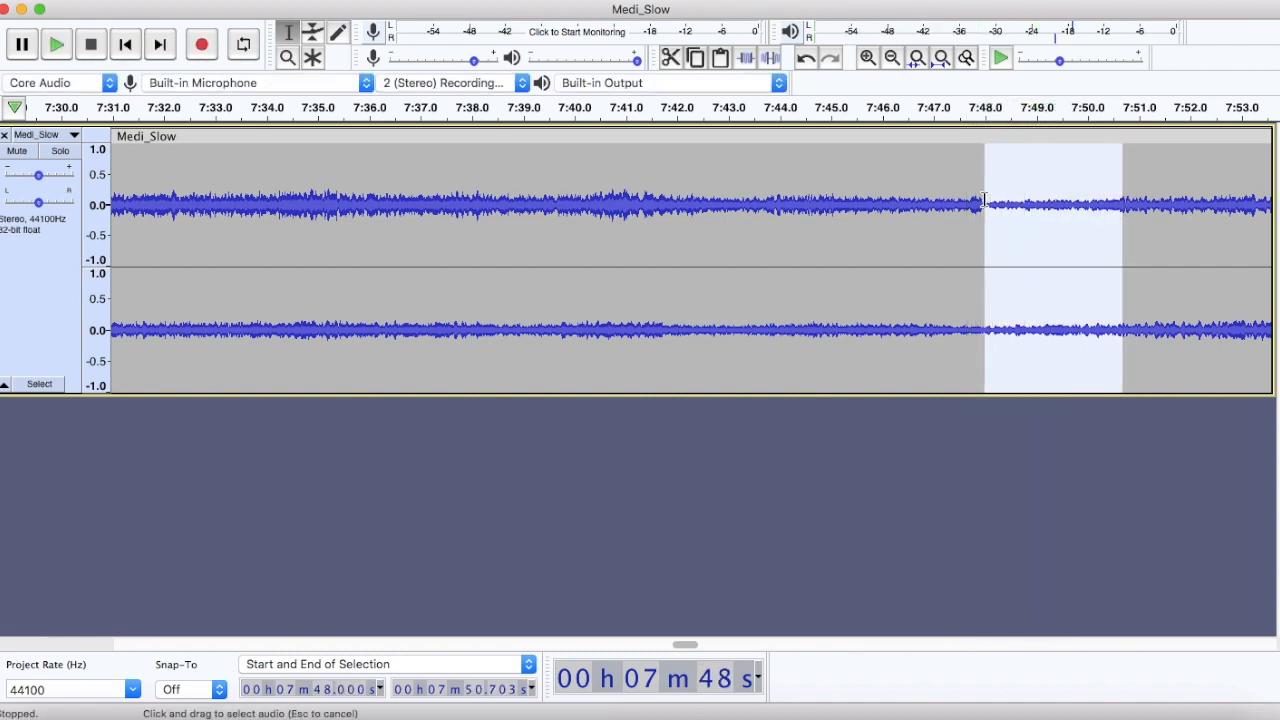
pyautogui.click(983, 200)
pyautogui.click(964, 206)
pyautogui.click(60, 46)
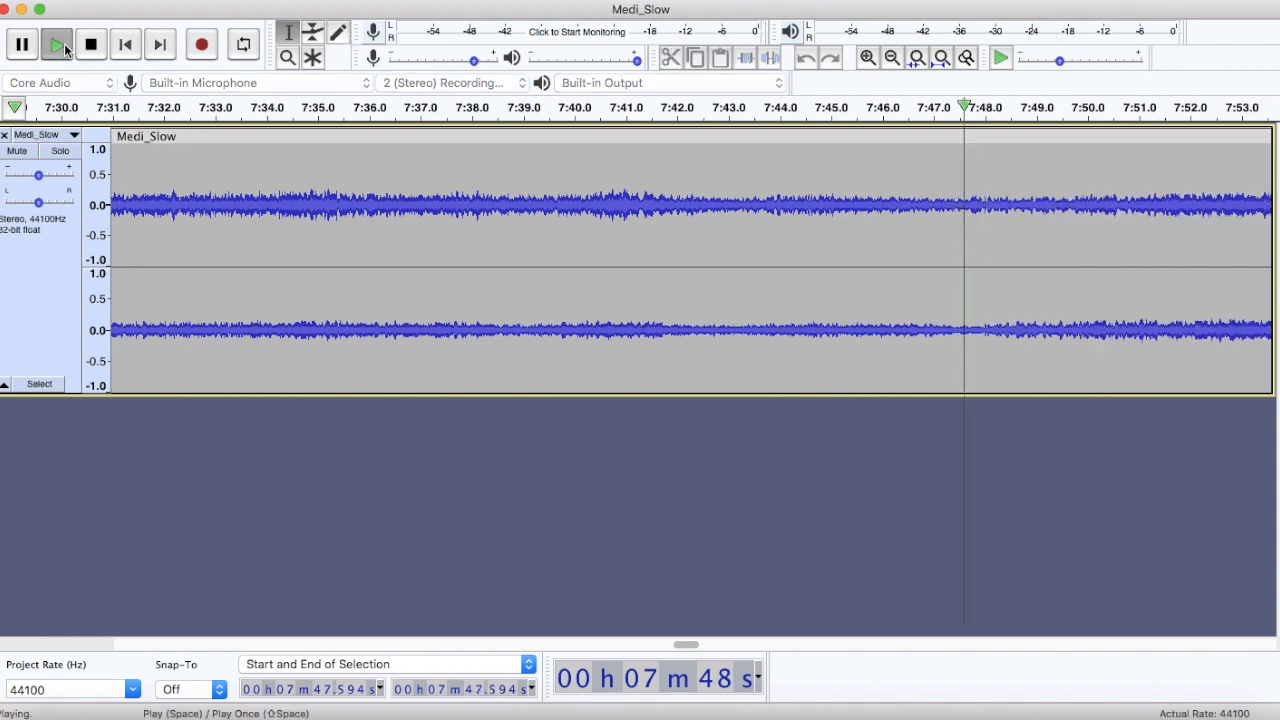
pyautogui.click(90, 44)
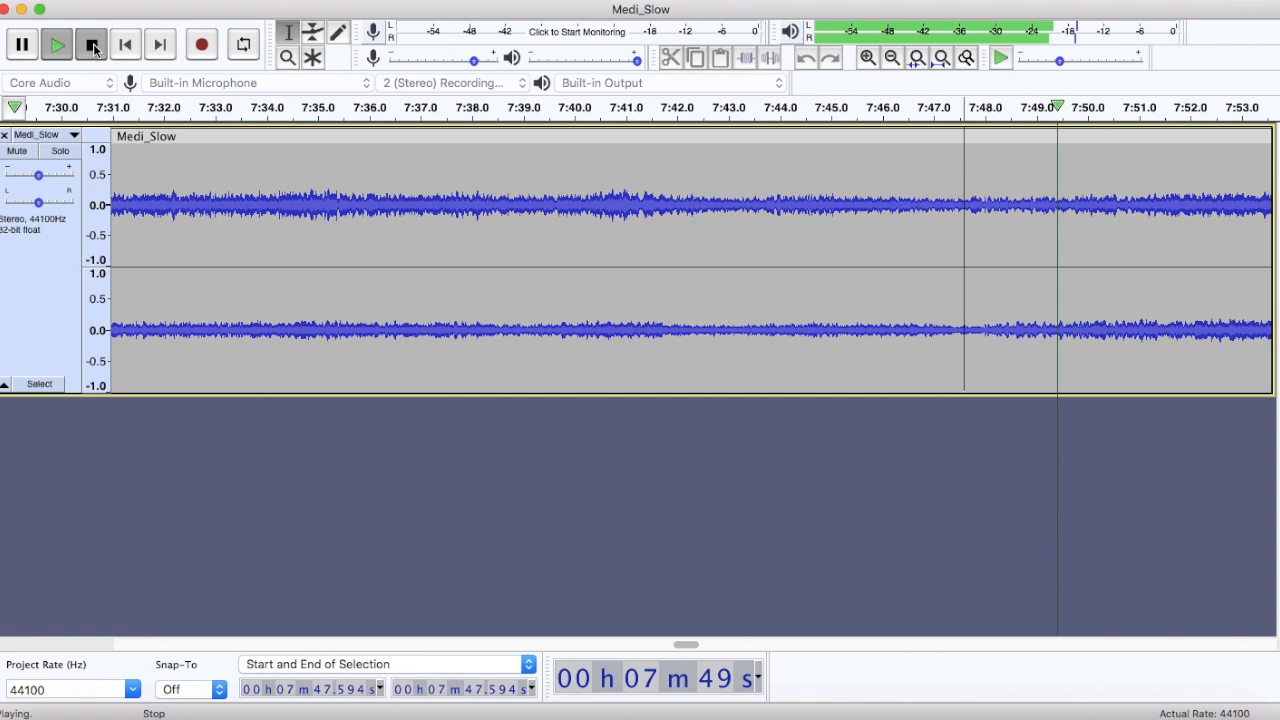
# Select the whole track and apply Amplify with an amplification of -19.6 dB
pyautogui.click(188, 208)
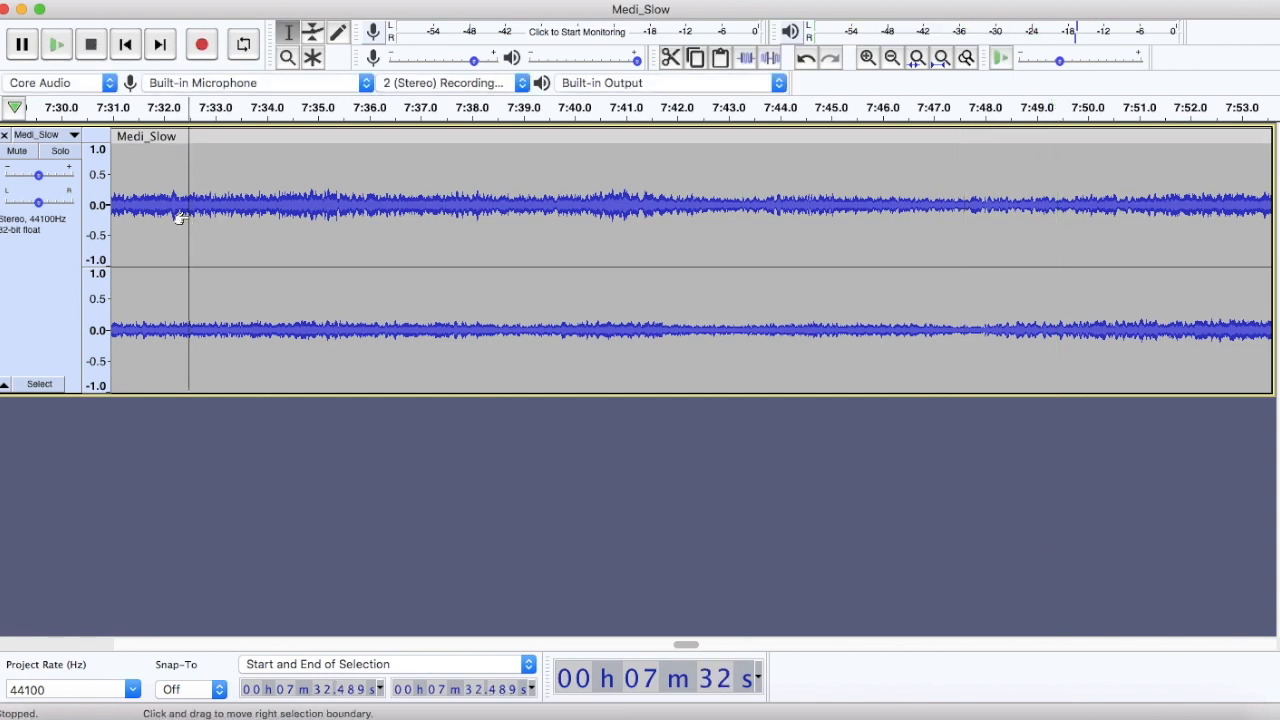
pyautogui.press('super+a')
pyautogui.click(506, 0)
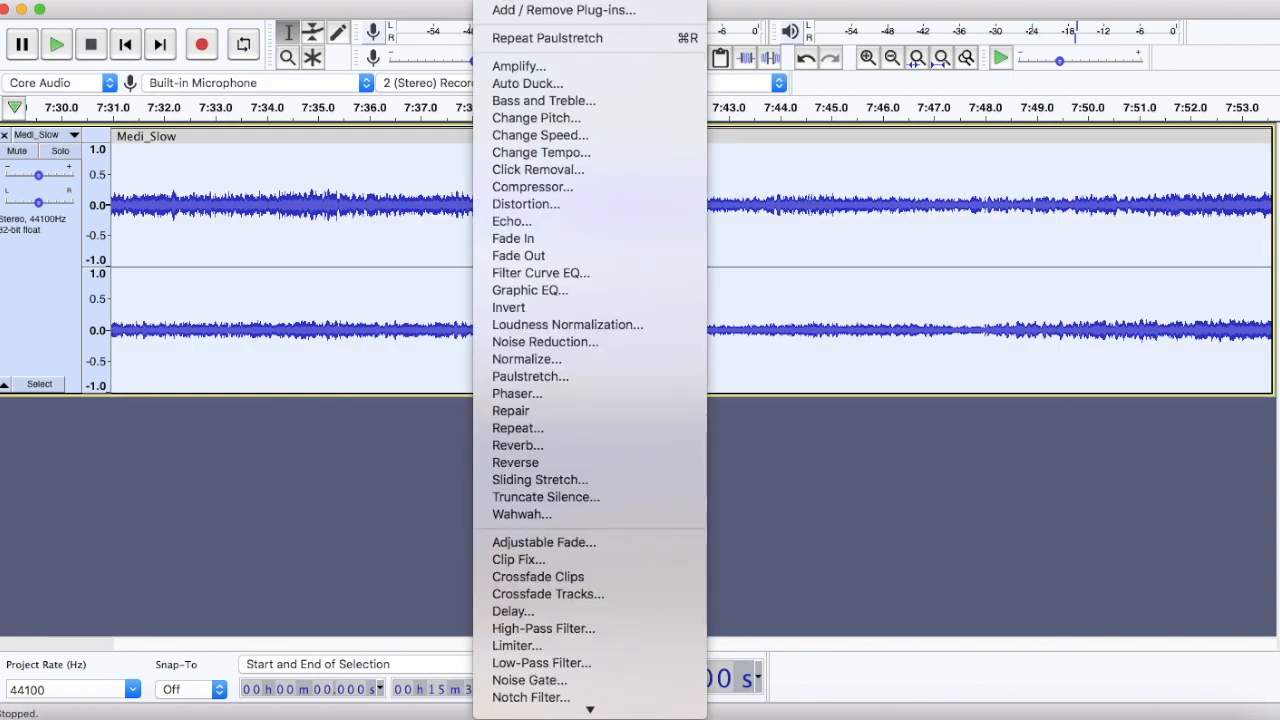
pyautogui.click(518, 66)
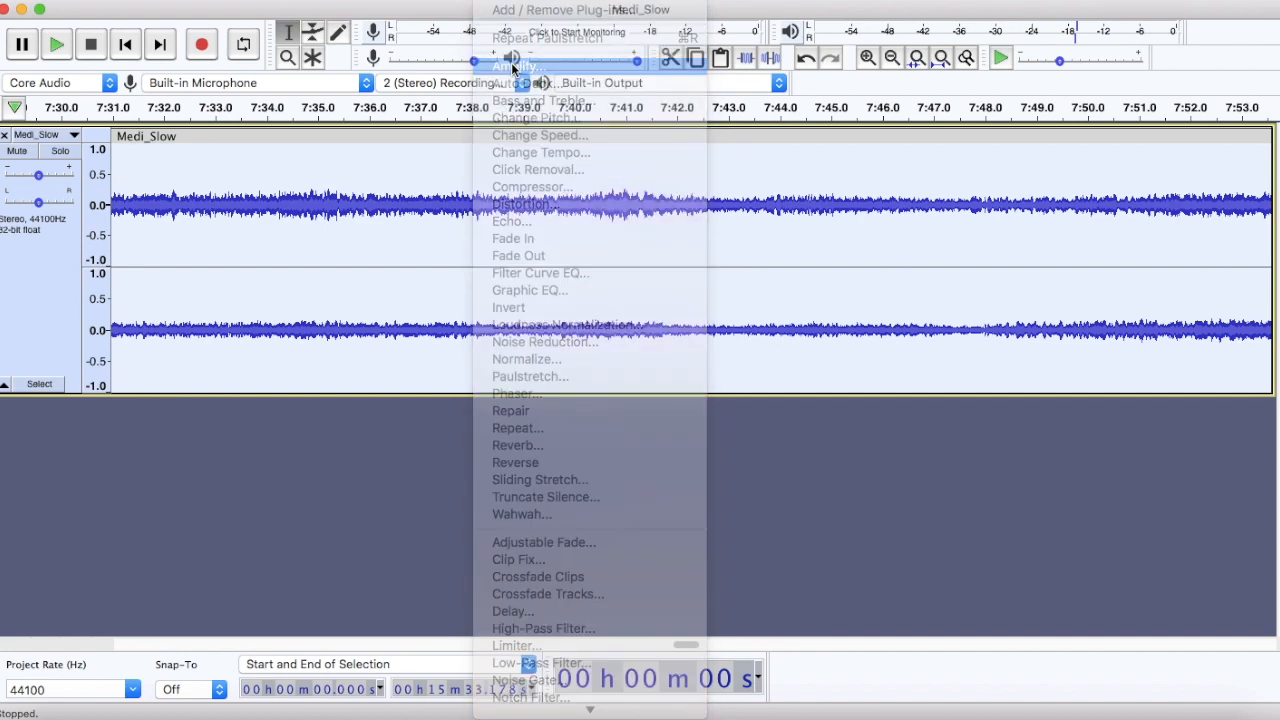
pyautogui.moveTo(640, 337); pyautogui.dragTo(558, 336)
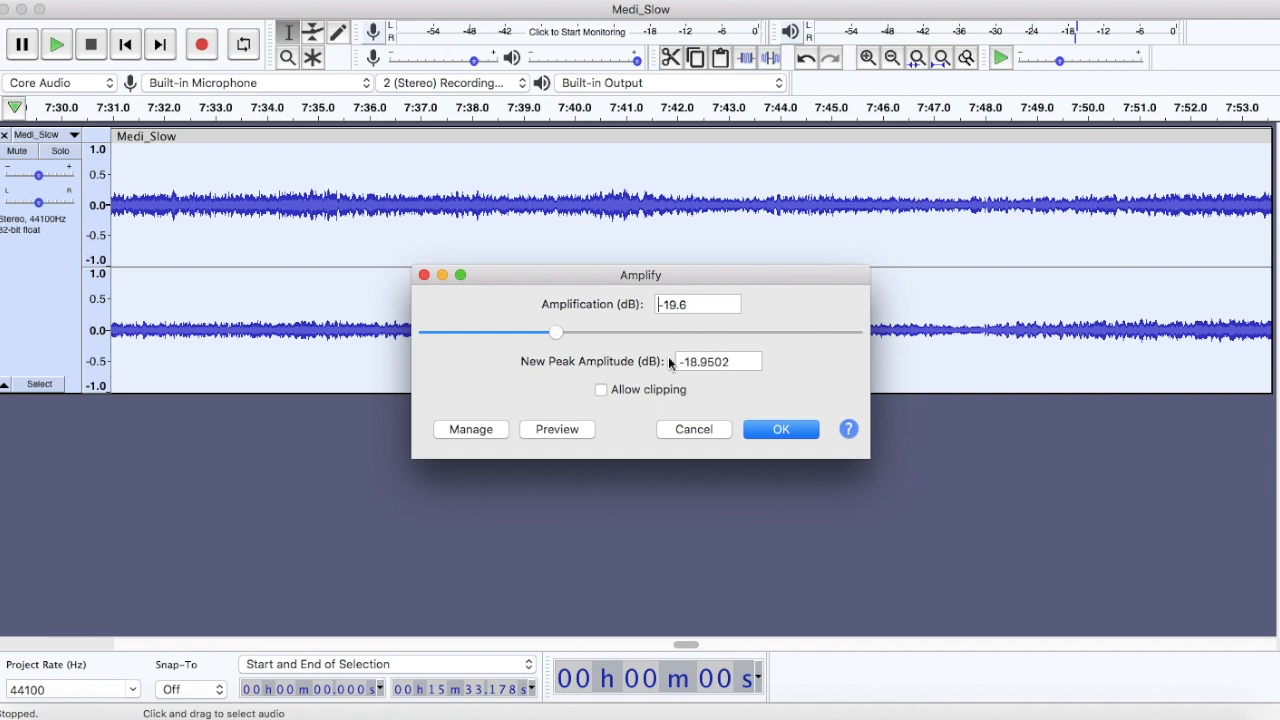
pyautogui.click(781, 428)
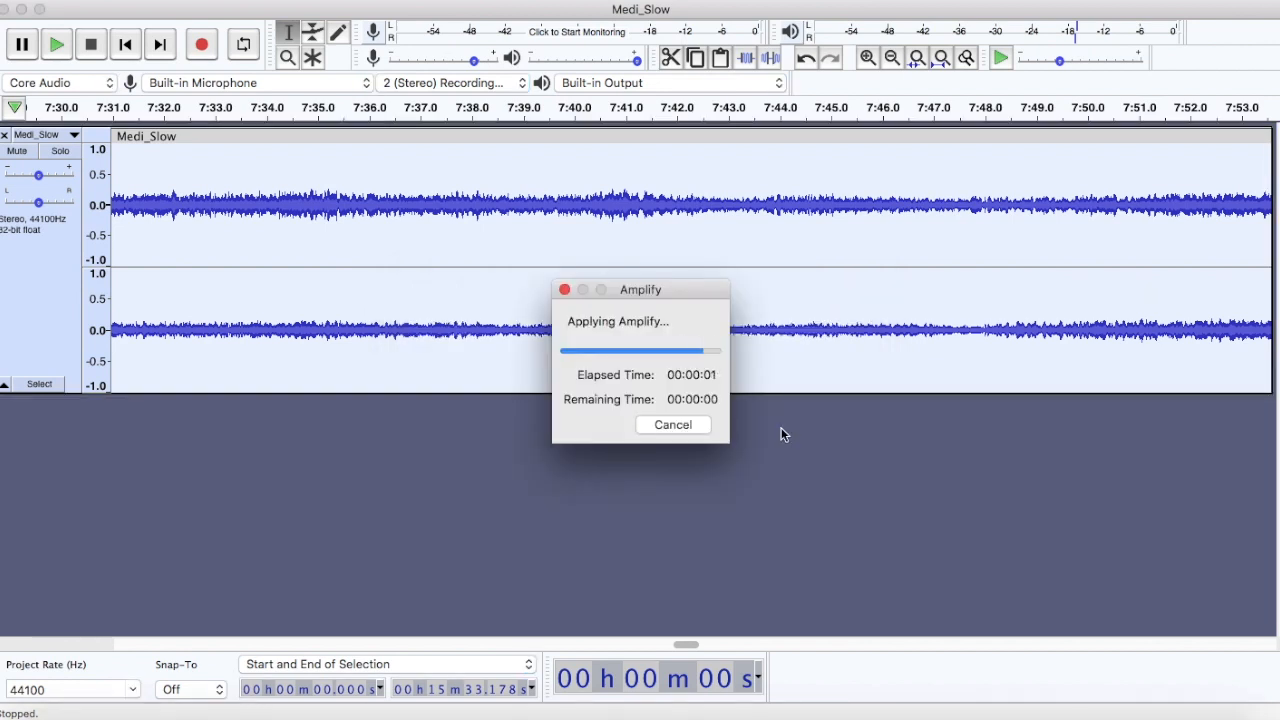
# Play back the quieter track from 7 min 36.764 s and stop playback
pyautogui.click(409, 190)
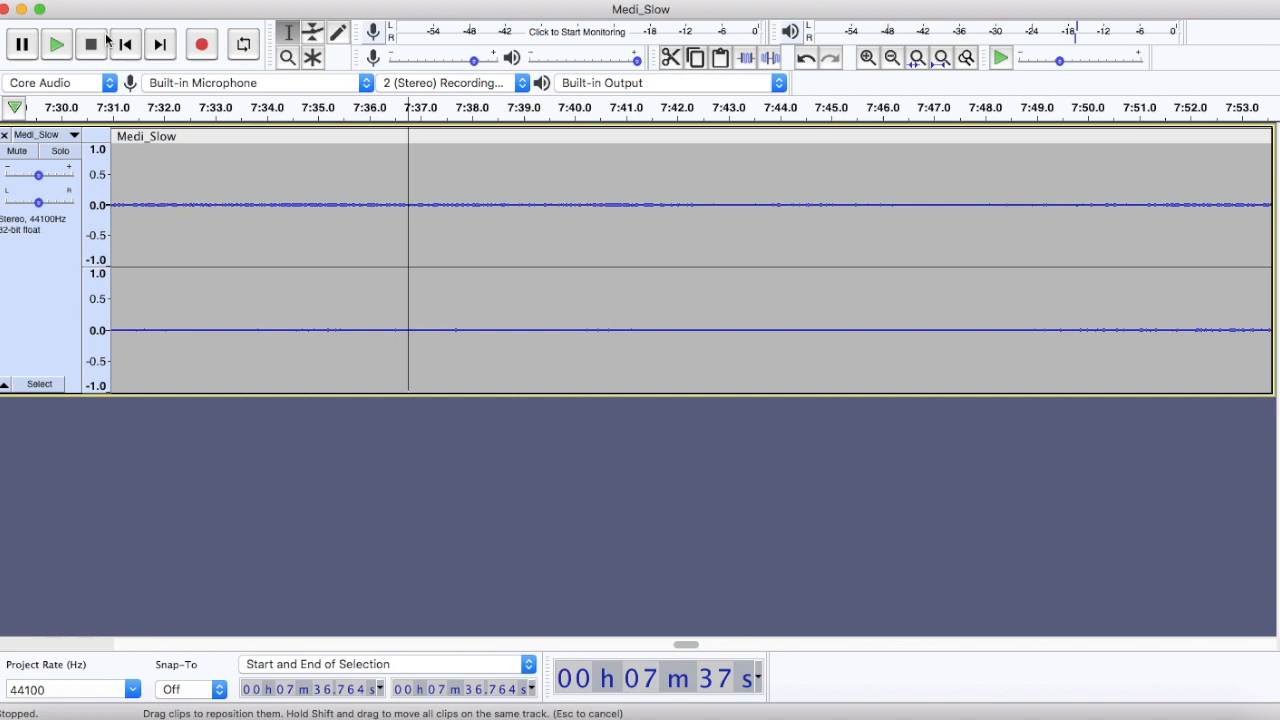
pyautogui.click(66, 46)
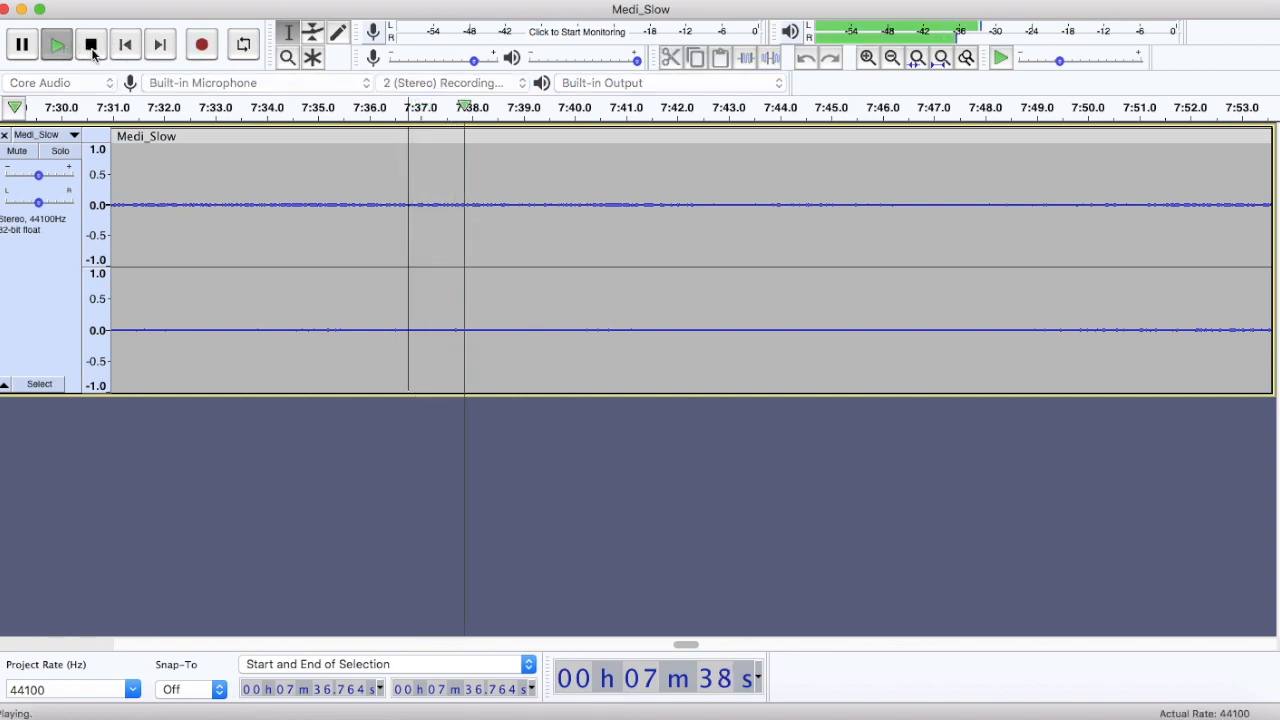
pyautogui.click(91, 44)
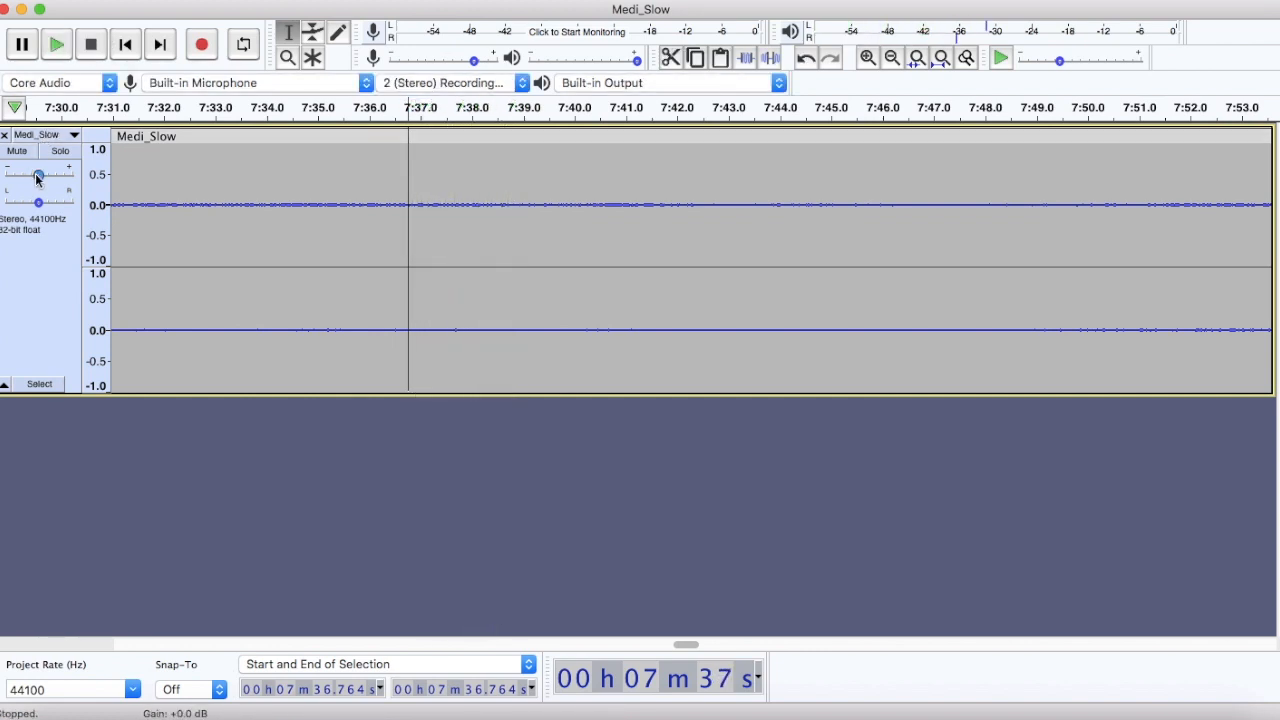
# Lower the track's gain, pan the track partly to the left, and play back a few seconds of the result
pyautogui.moveTo(38, 176); pyautogui.dragTo(22, 205)
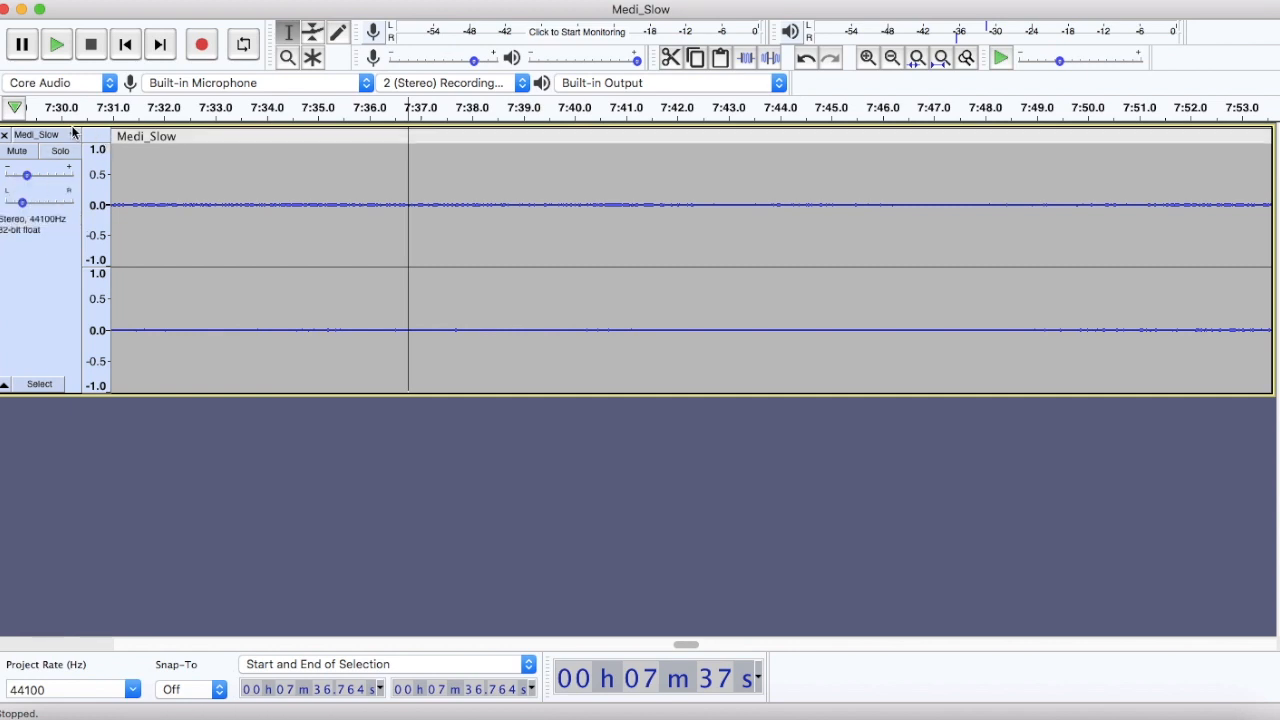
pyautogui.click(59, 54)
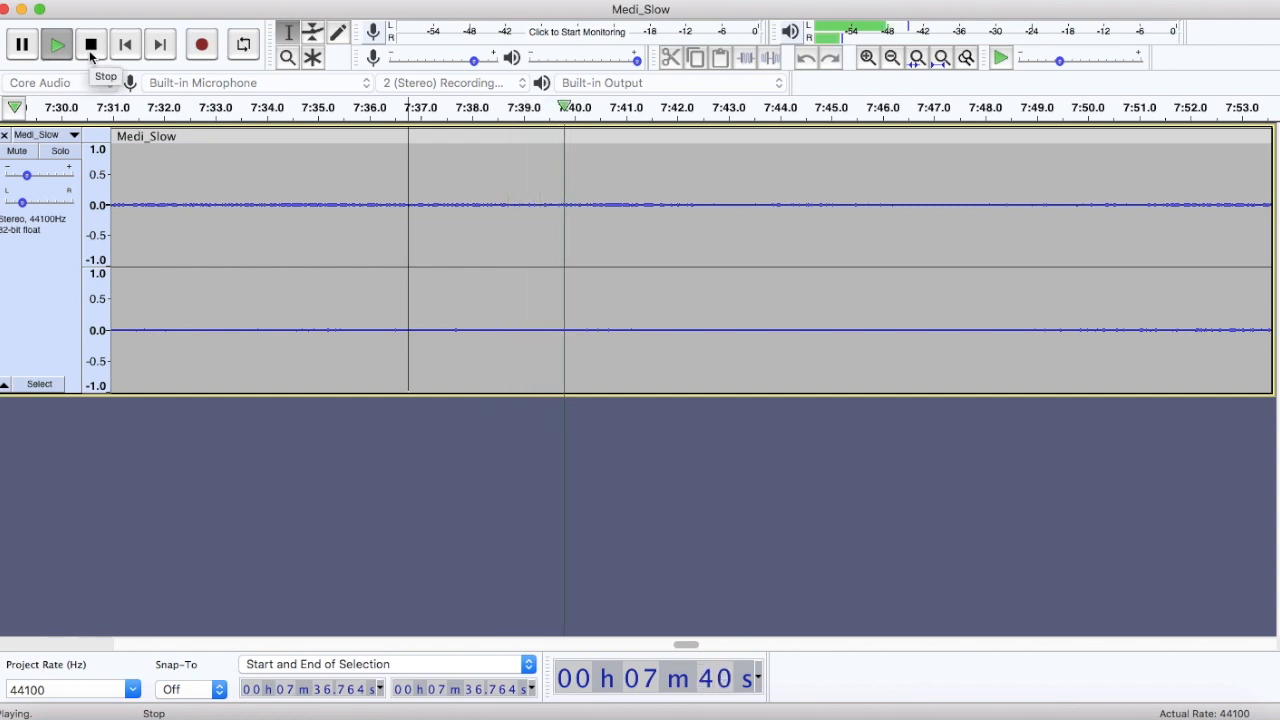
pyautogui.click(90, 45)
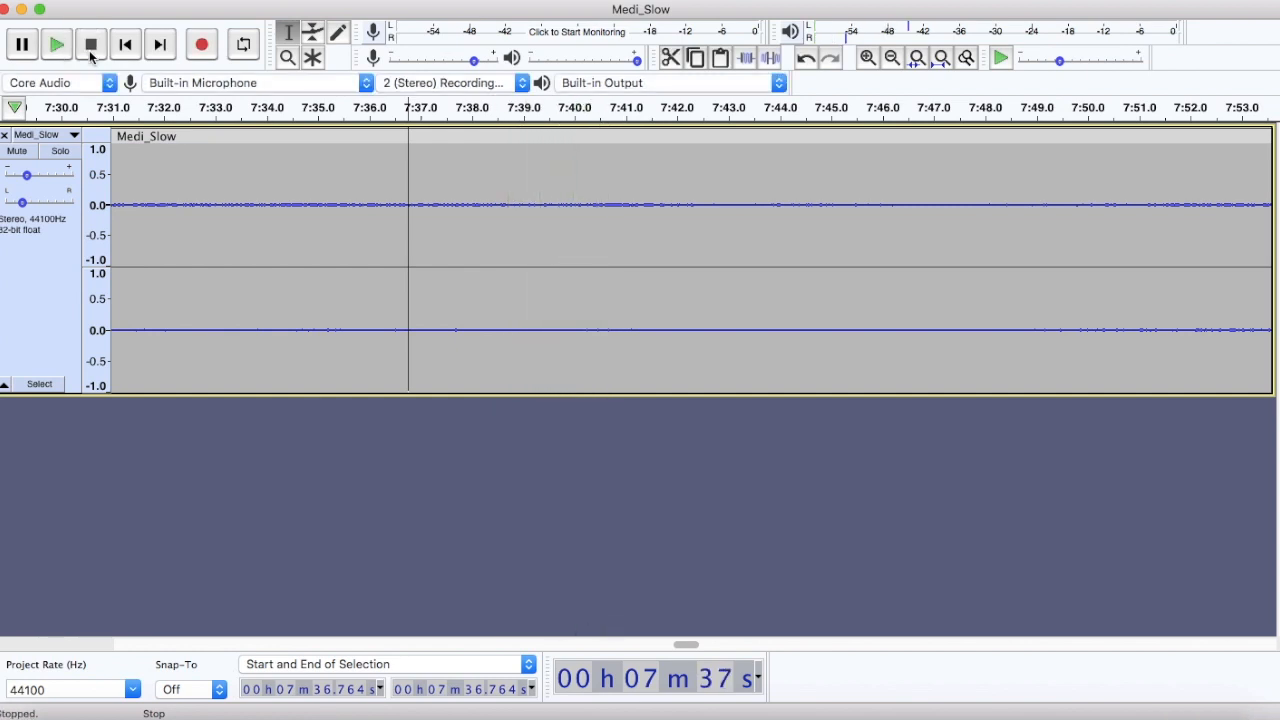
# Export the track as an MP3 named Medi_Slow_Audacity.mp3 in Documents, with the Standard, 170-210 kbps preset and joint stereo
pyautogui.click(118, 3)
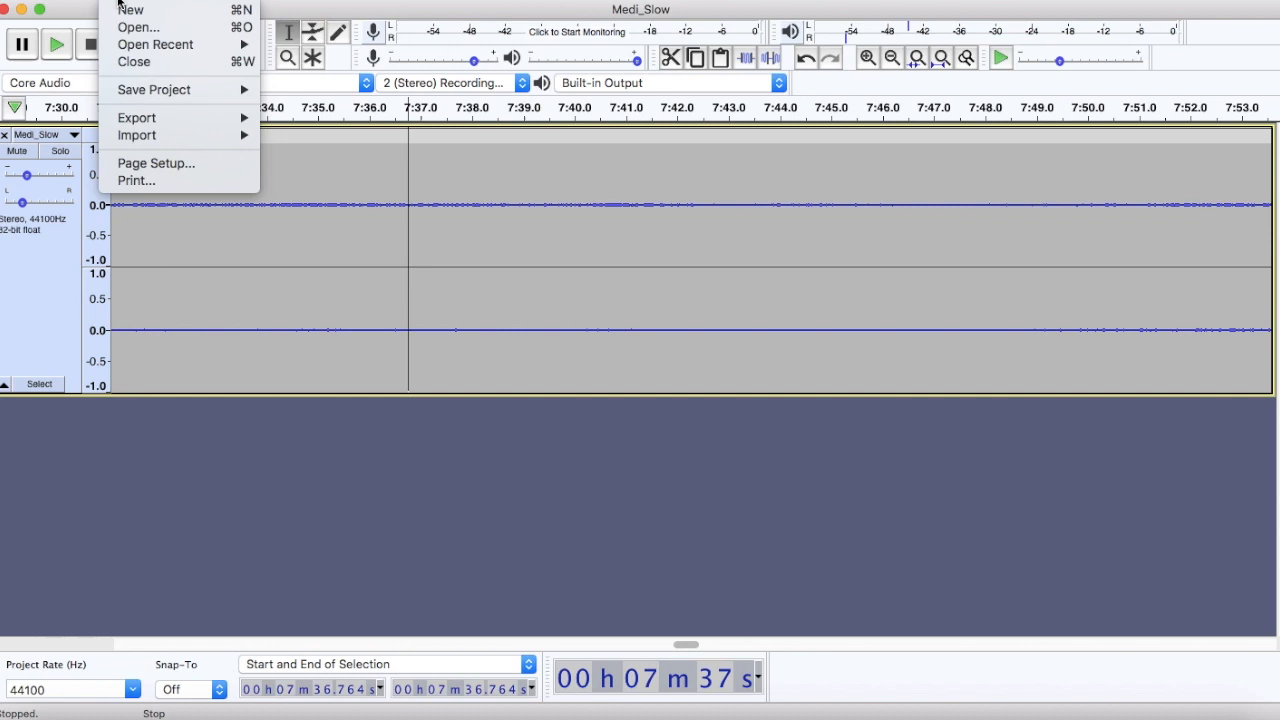
pyautogui.moveTo(160, 118)
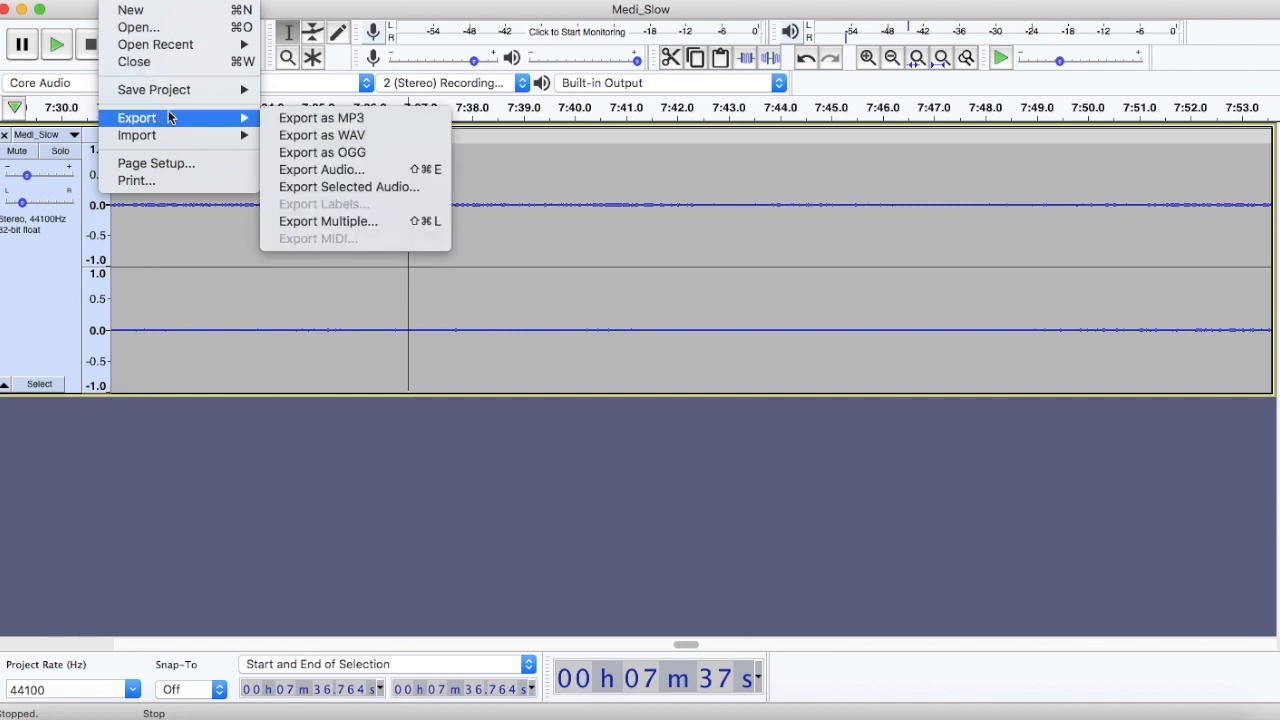
pyautogui.click(282, 119)
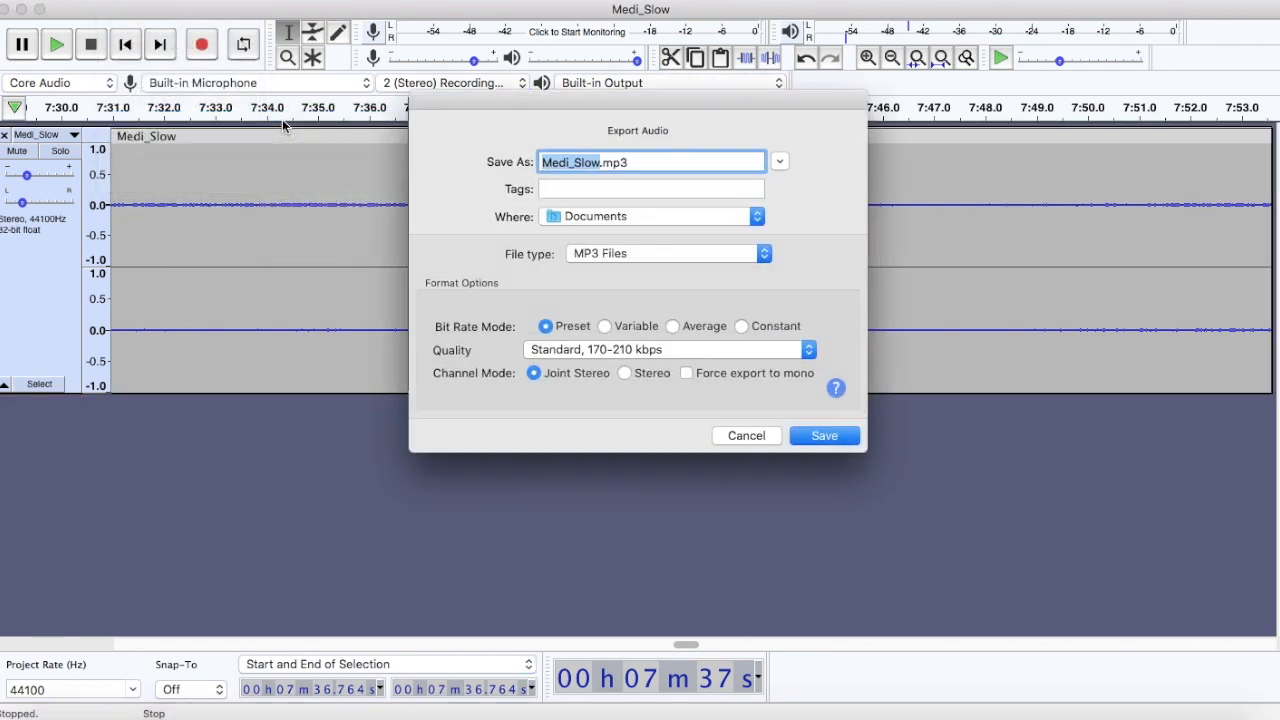
pyautogui.click(601, 164)
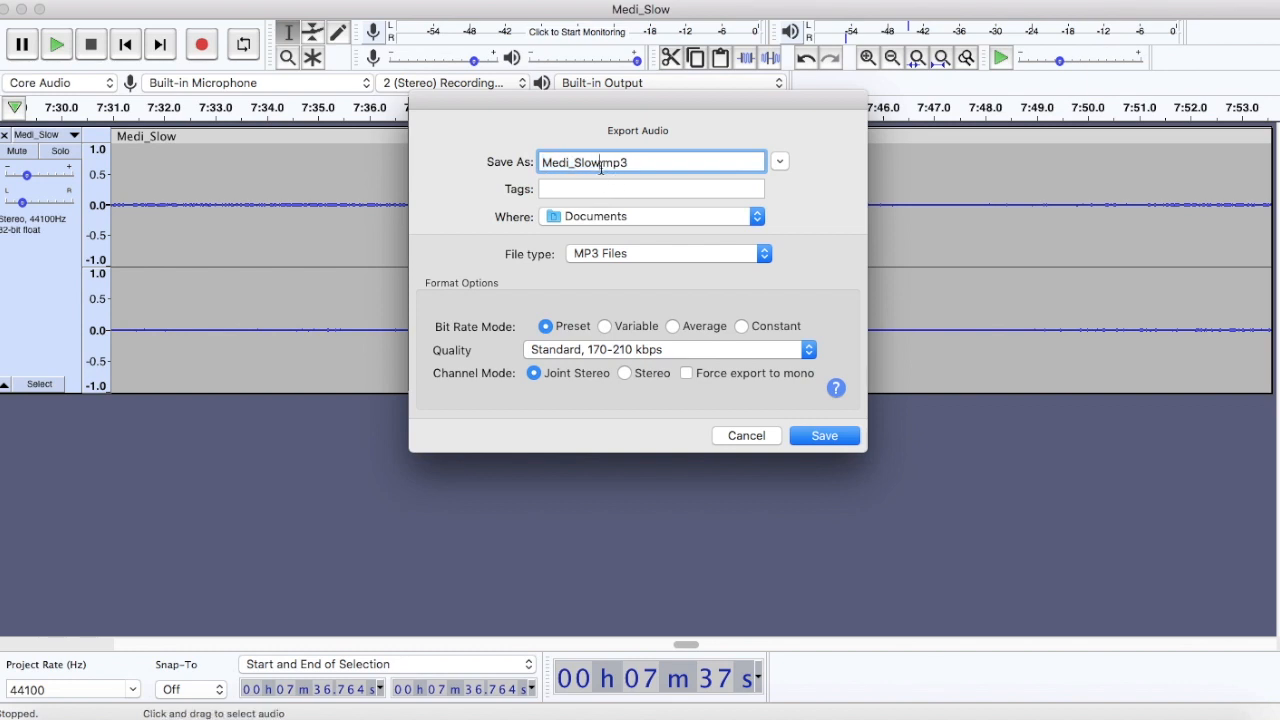
pyautogui.write('_Audacity')
pyautogui.click(820, 440)
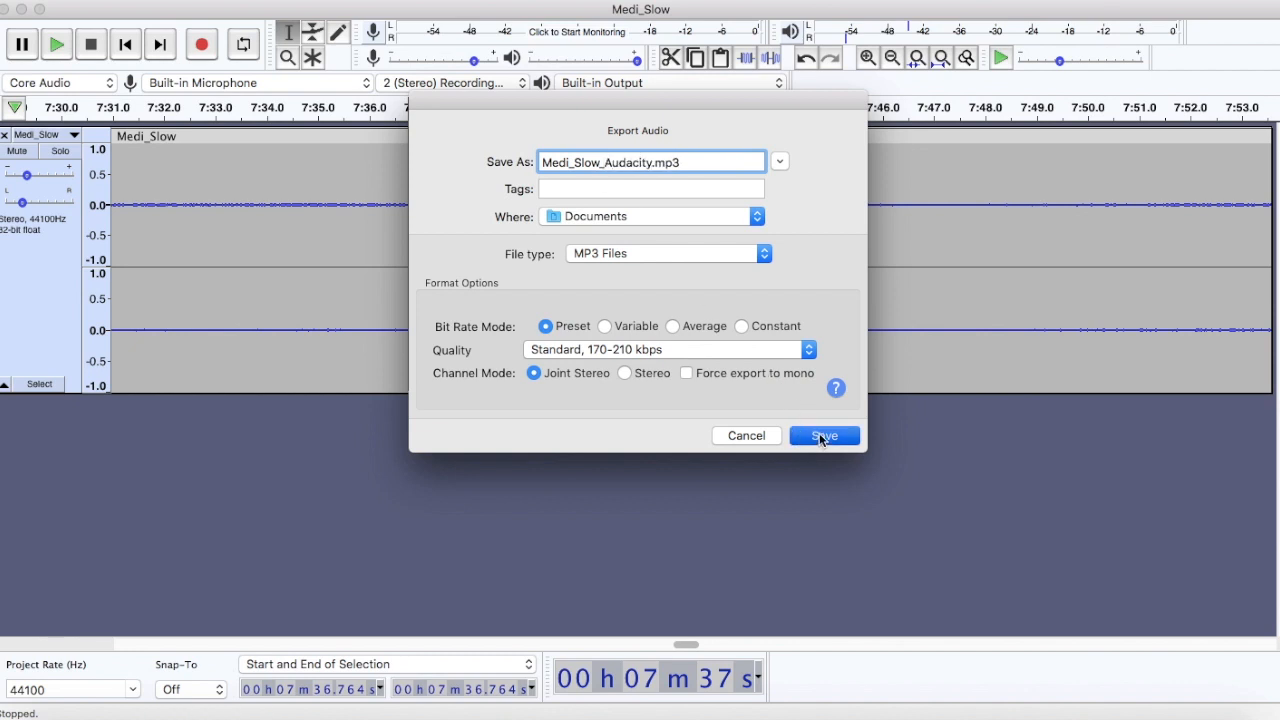
# Clear the Comments and Software metadata tags and complete the MP3 export
pyautogui.click(683, 333)
pyautogui.press('super+a')
pyautogui.press('BackSpace')
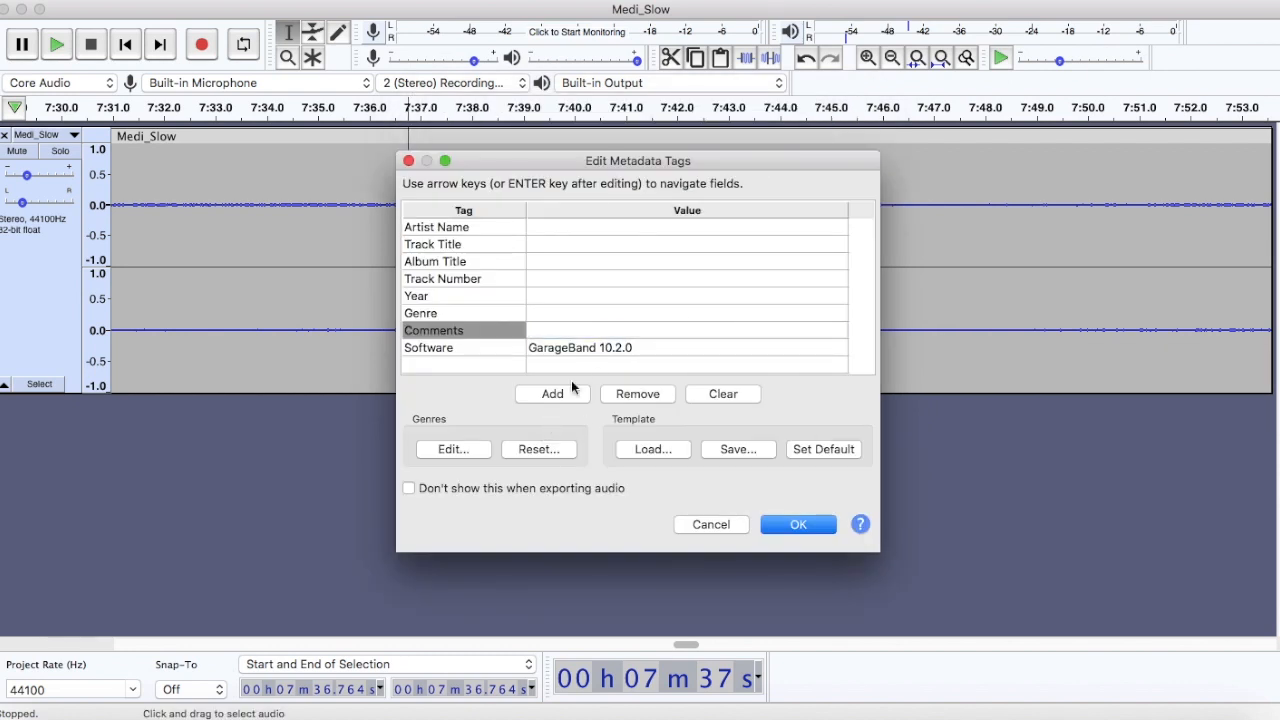
pyautogui.click(606, 348)
pyautogui.press('super+a')
pyautogui.press('BackSpace')
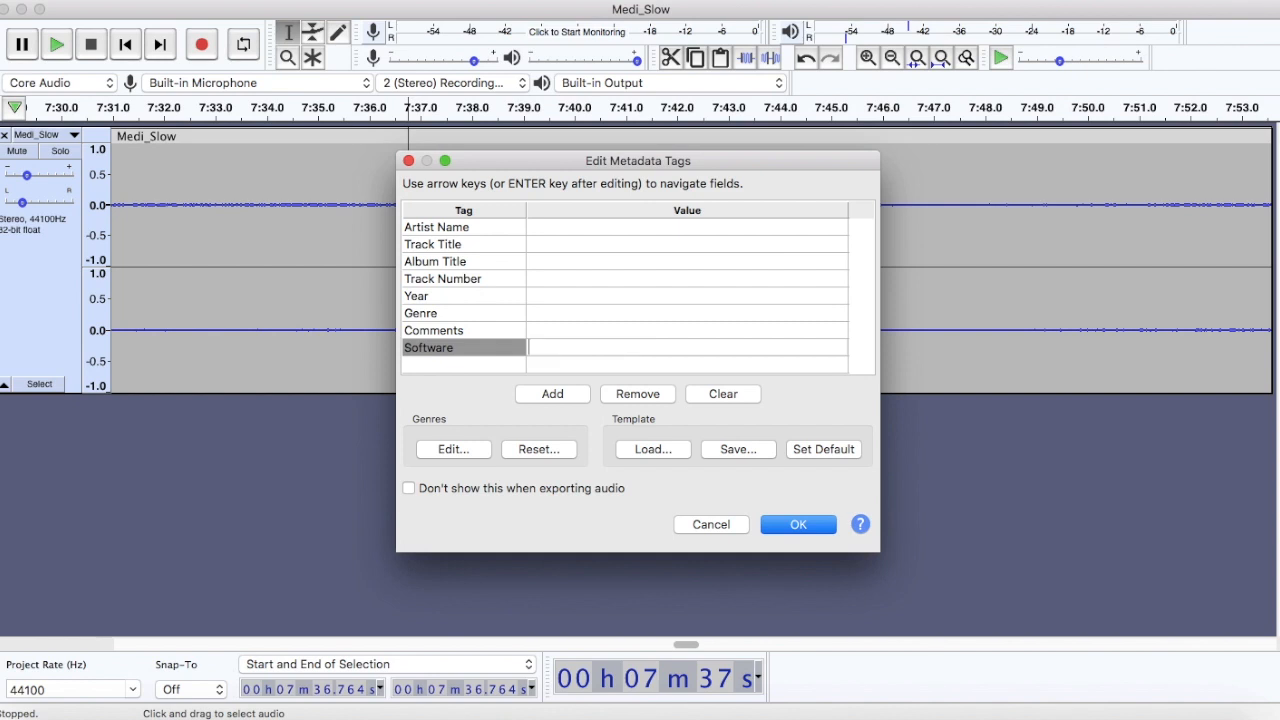
pyautogui.click(789, 524)
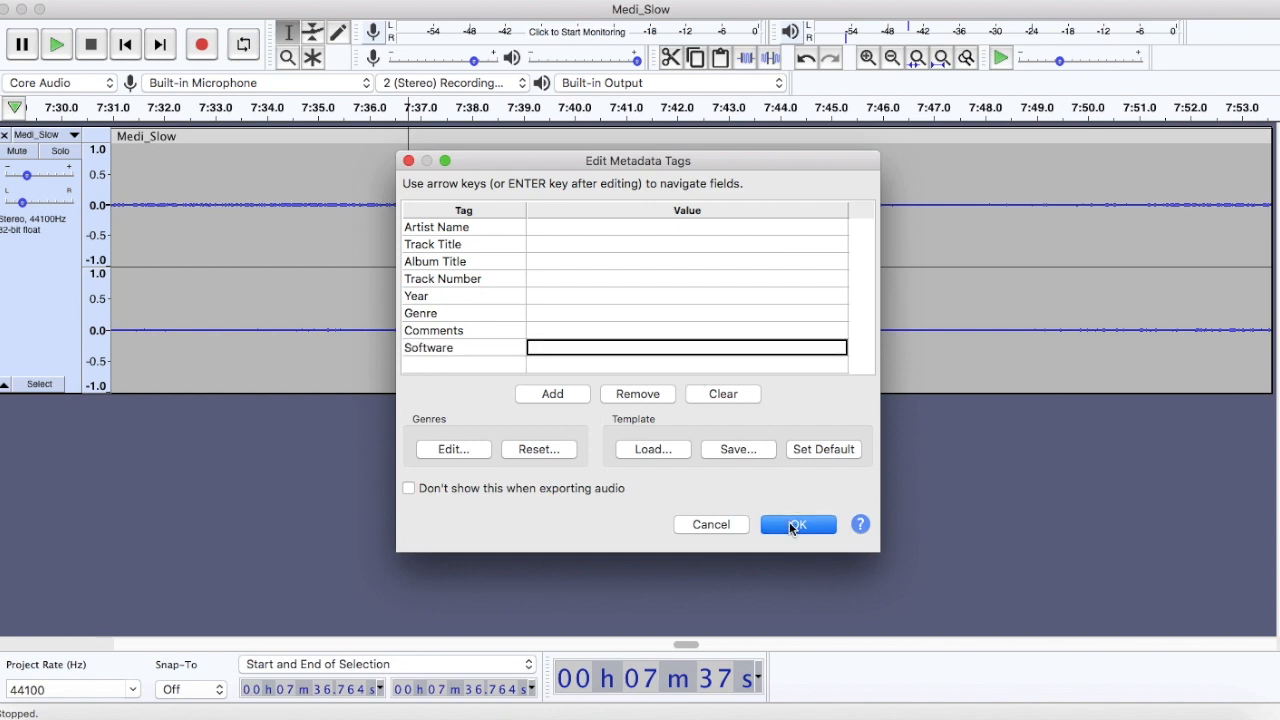
pyautogui.click(802, 522)
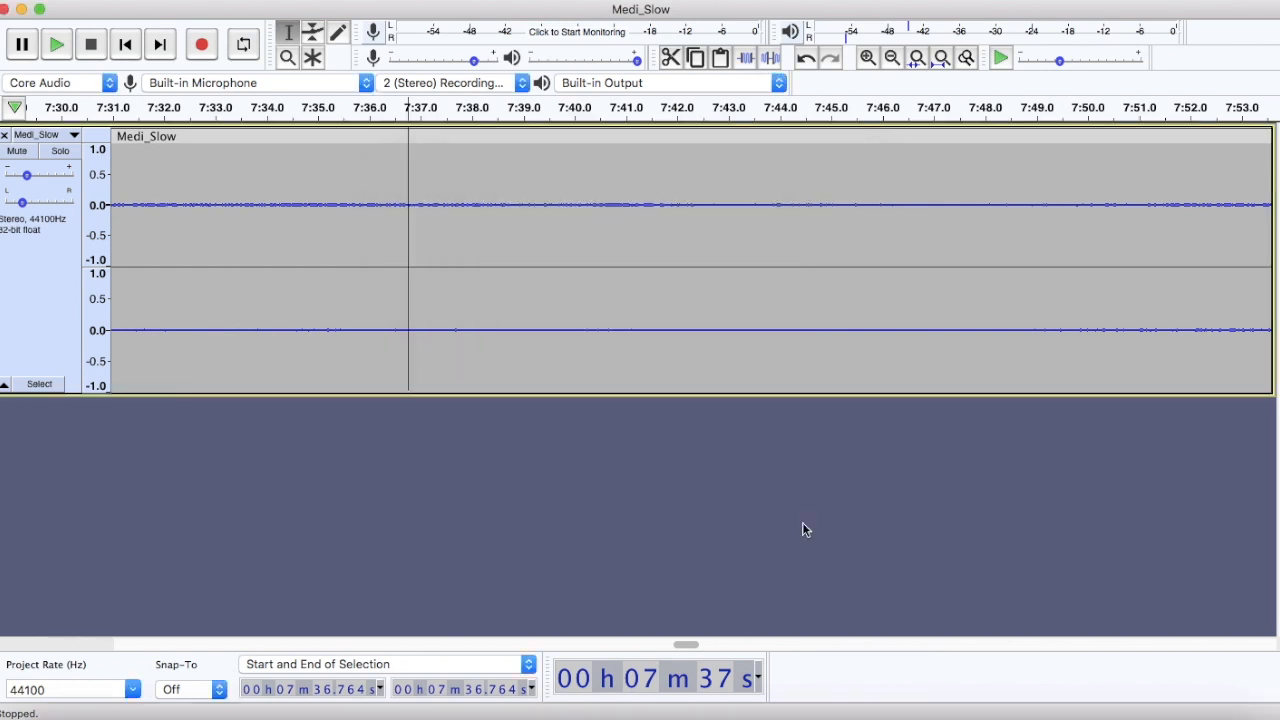